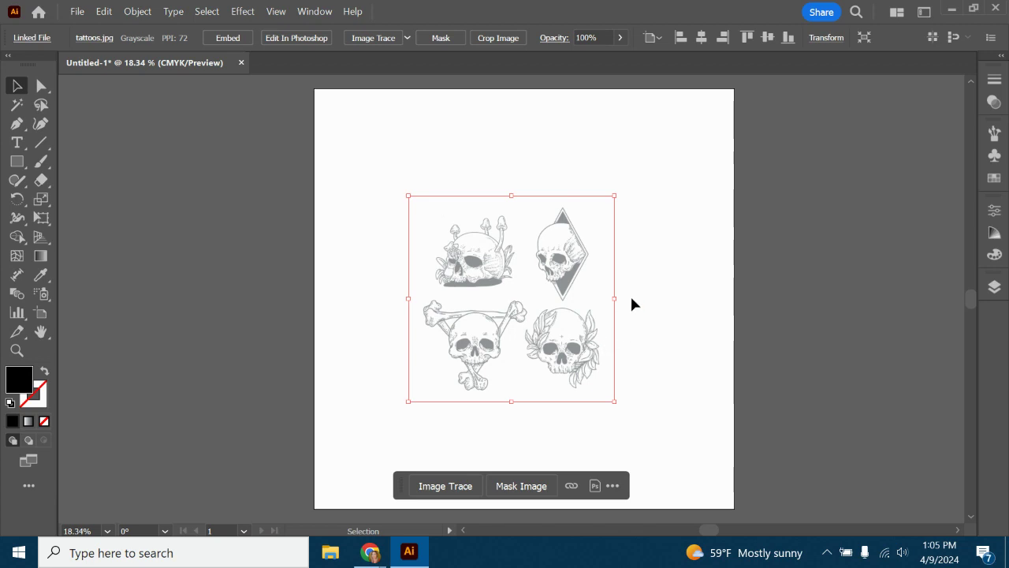
# Create a new 2000 x 2000 pt print document with CMYK color and 300 ppi raster effects.
pyautogui.click(621, 269)
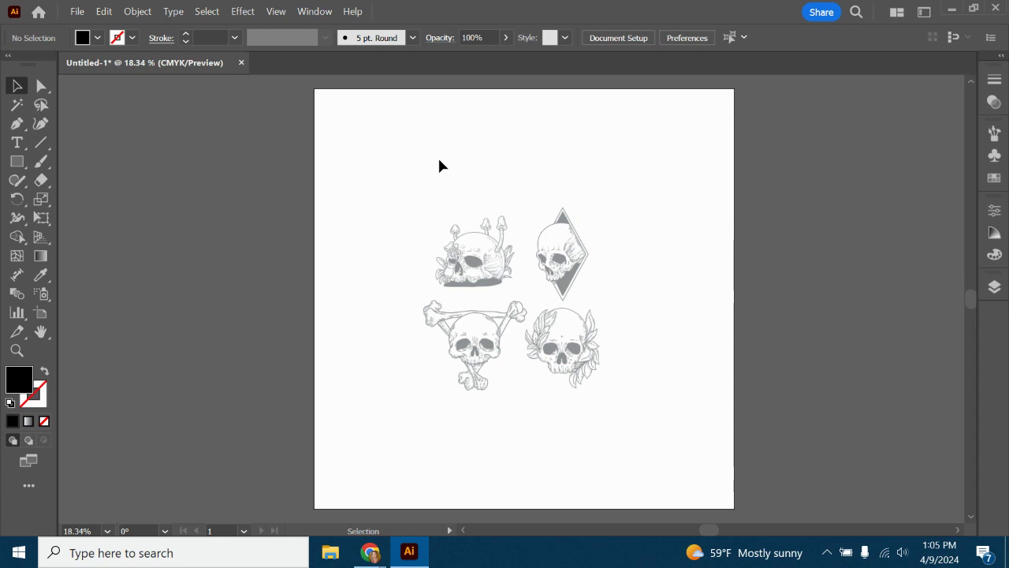
pyautogui.click(69, 13)
pyautogui.click(38, 11)
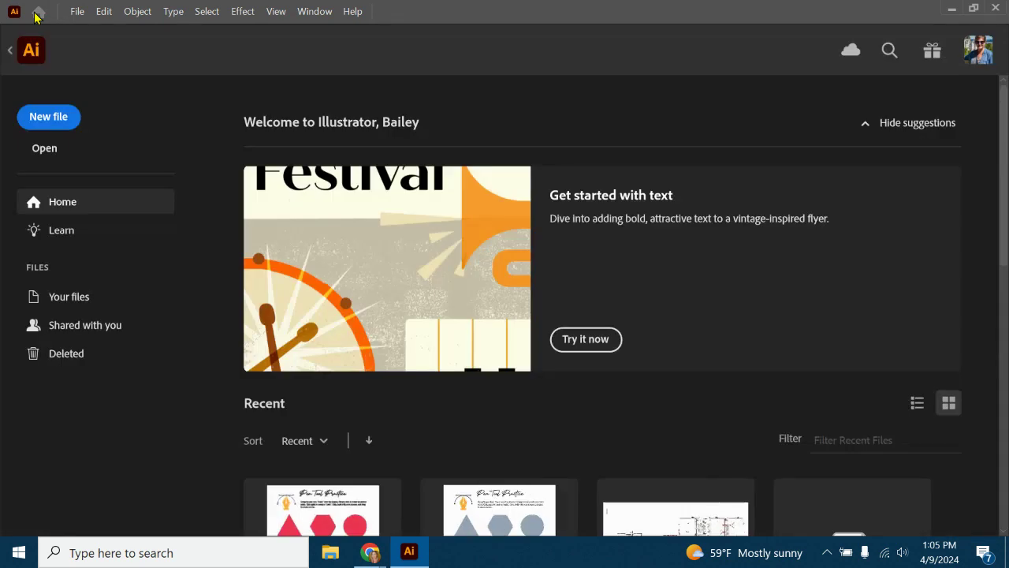
pyautogui.click(59, 117)
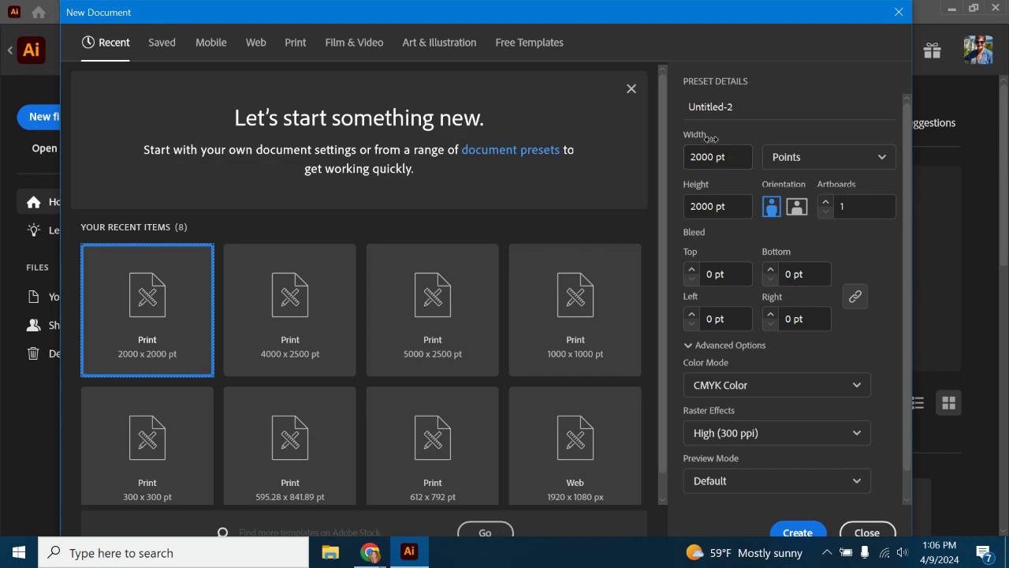
pyautogui.click(799, 532)
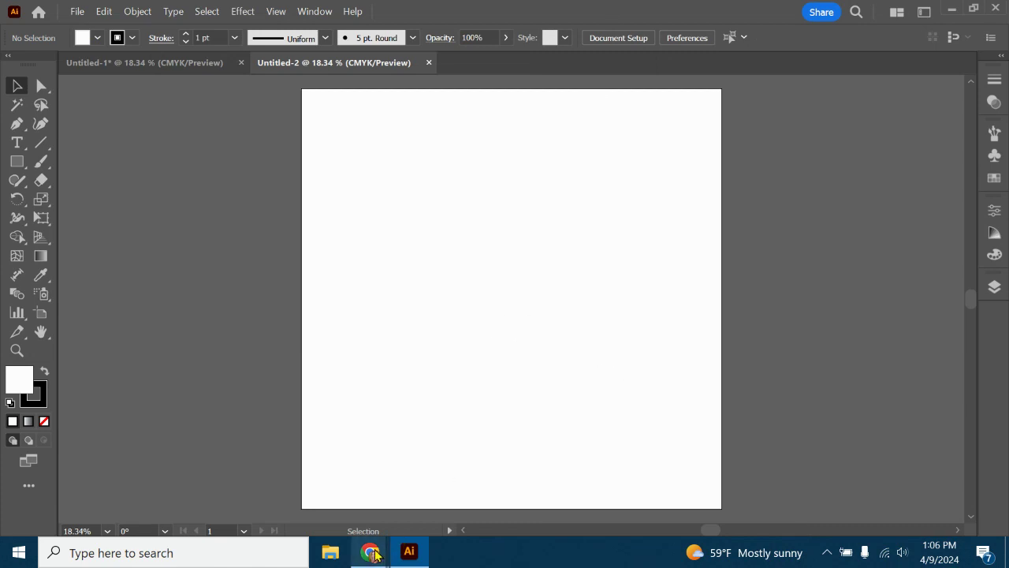
# Switch to Chrome and look at the save options for the Vecteezy skull tattoo image in the search results.
pyautogui.moveTo(371, 552)
pyautogui.click(278, 511)
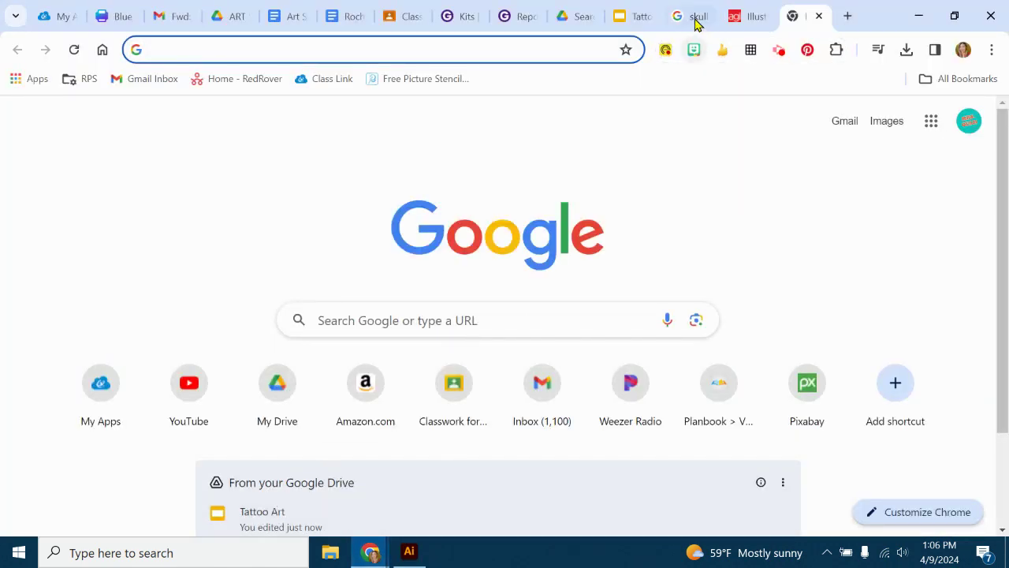
pyautogui.click(694, 17)
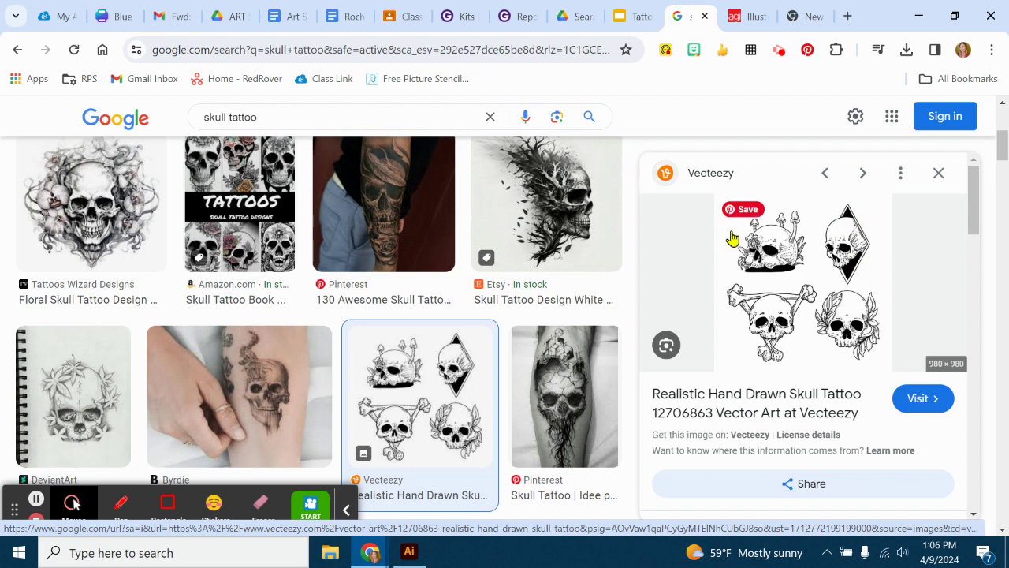
pyautogui.rightClick(802, 272)
pyautogui.scroll(-3, 635, 441)
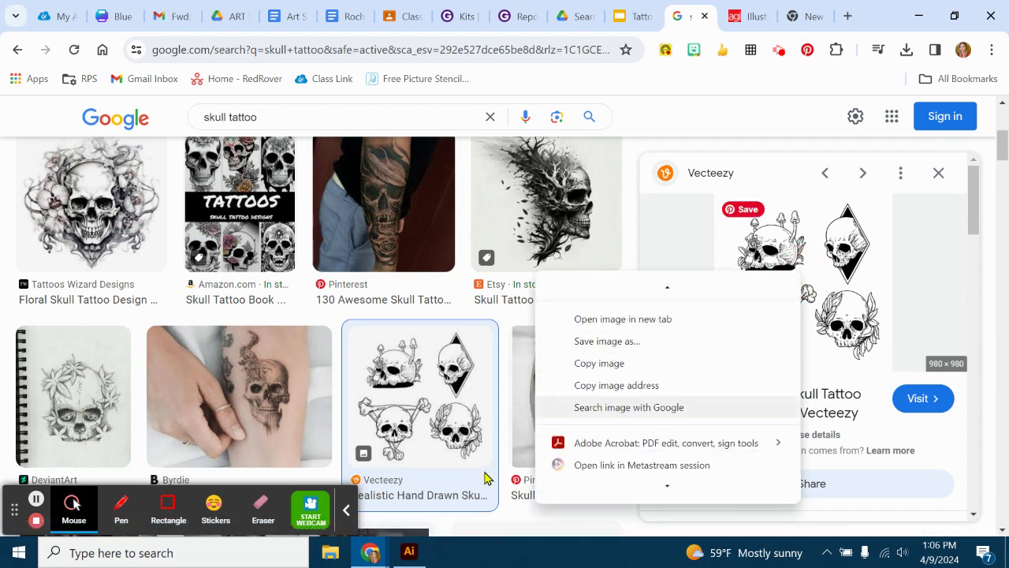
# Switch back to Illustrator and place tattoos.jpg from Downloads as a linked template, then deselect it.
pyautogui.click(408, 553)
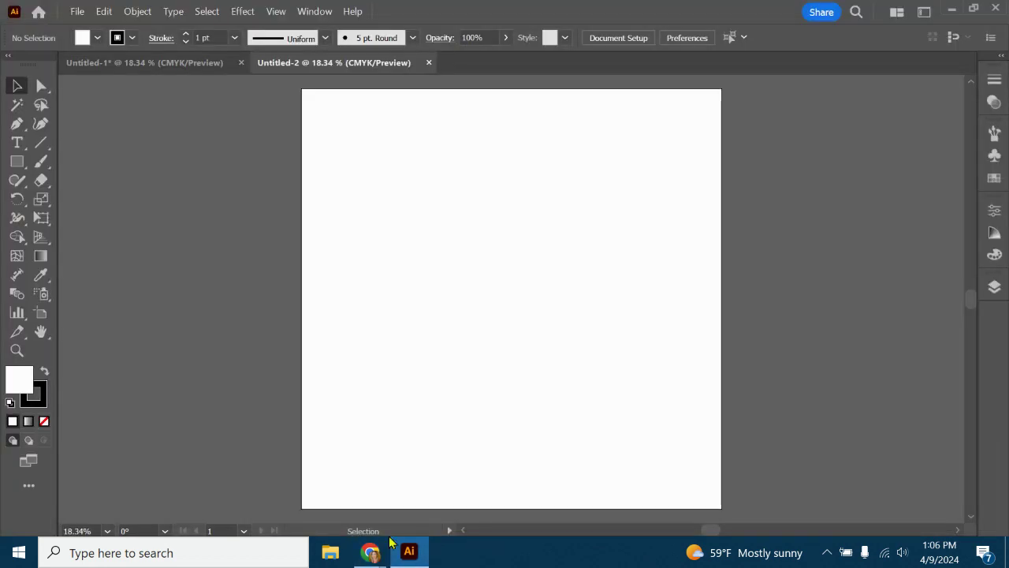
pyautogui.click(78, 12)
pyautogui.click(99, 276)
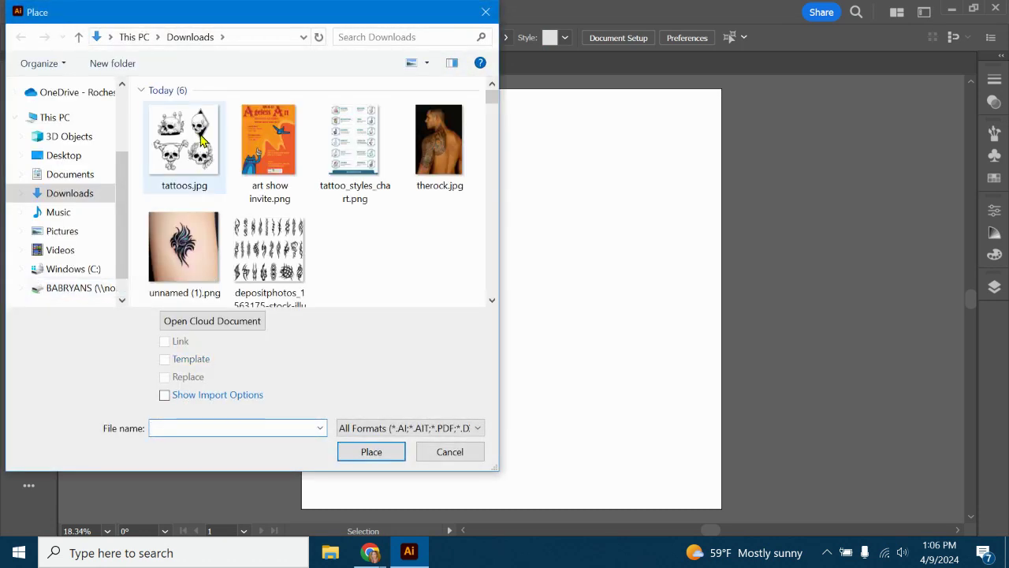
pyautogui.click(201, 139)
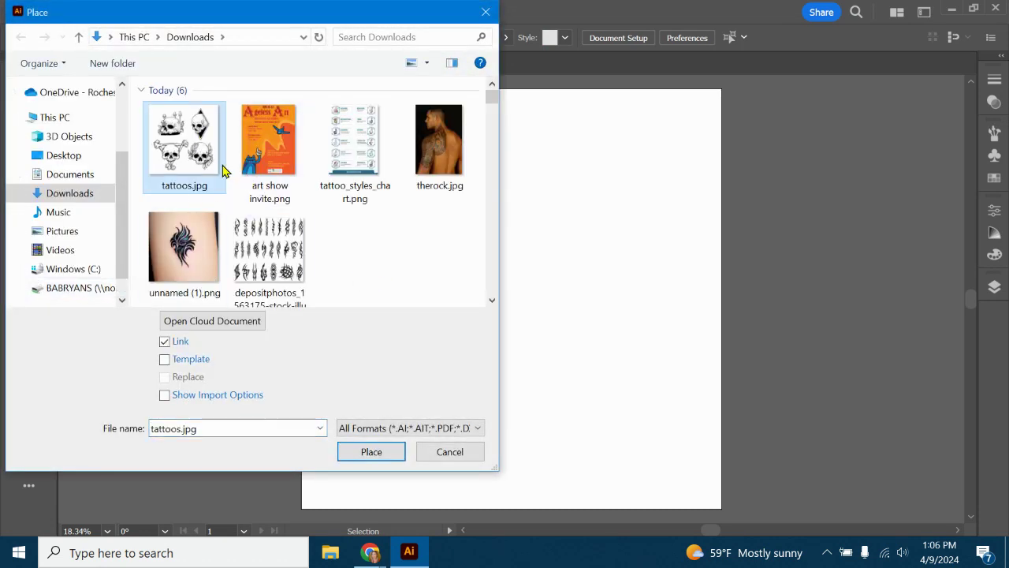
pyautogui.click(165, 359)
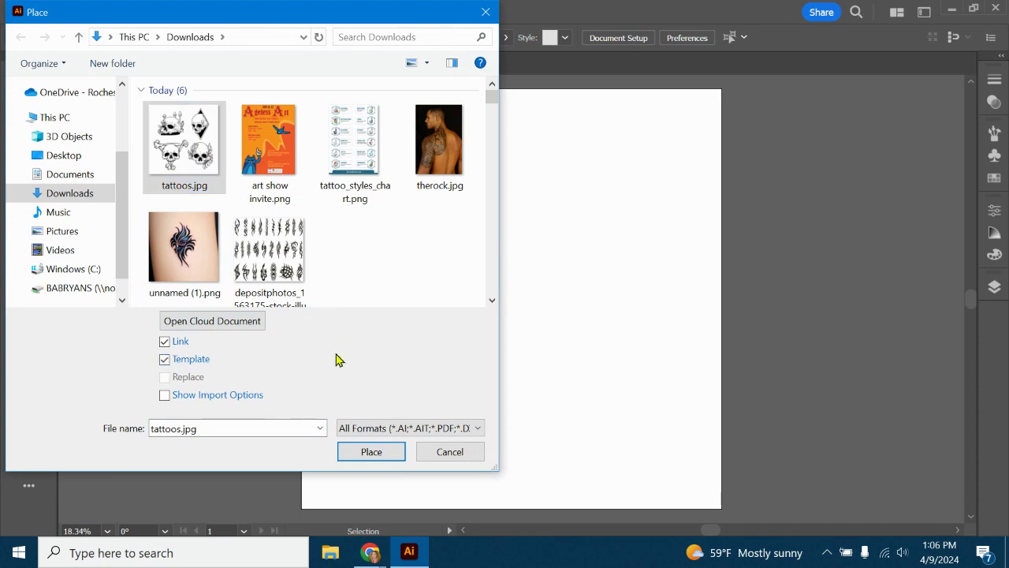
pyautogui.click(371, 451)
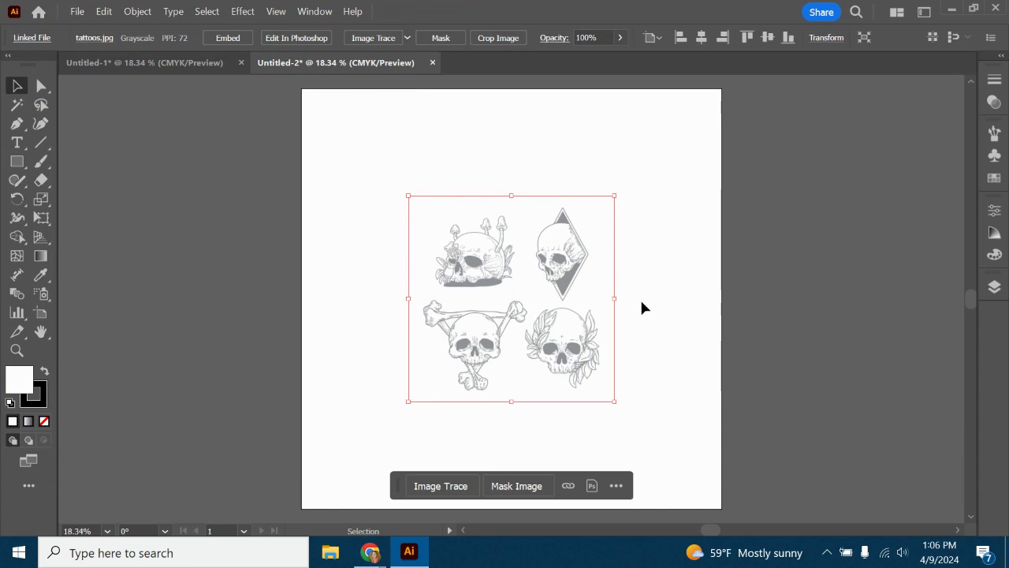
pyautogui.click(667, 278)
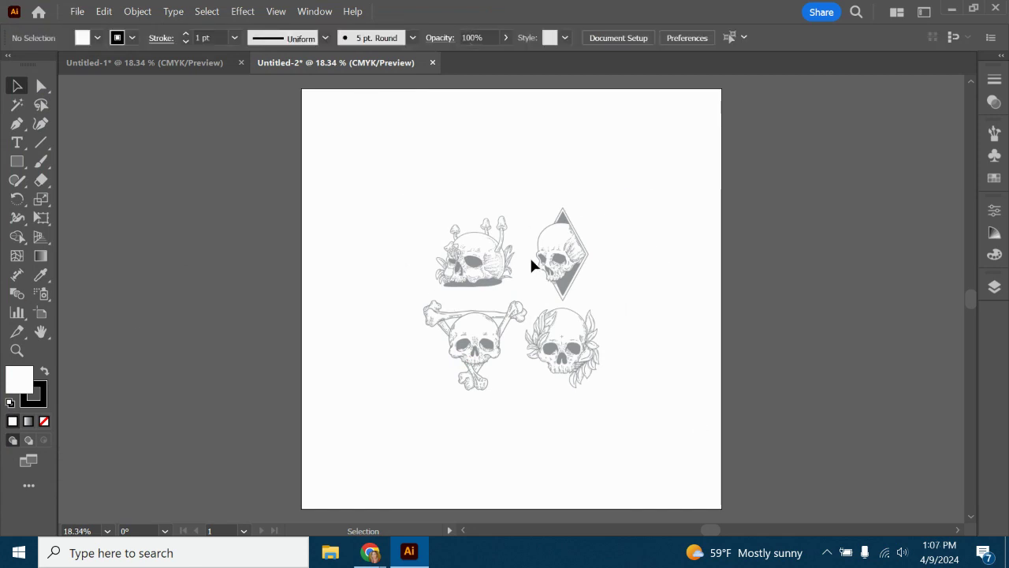
# Draw a closed three-point triangle with the Pen tool in the empty area beside the diamond skull.
pyautogui.click(17, 332)
pyautogui.click(17, 350)
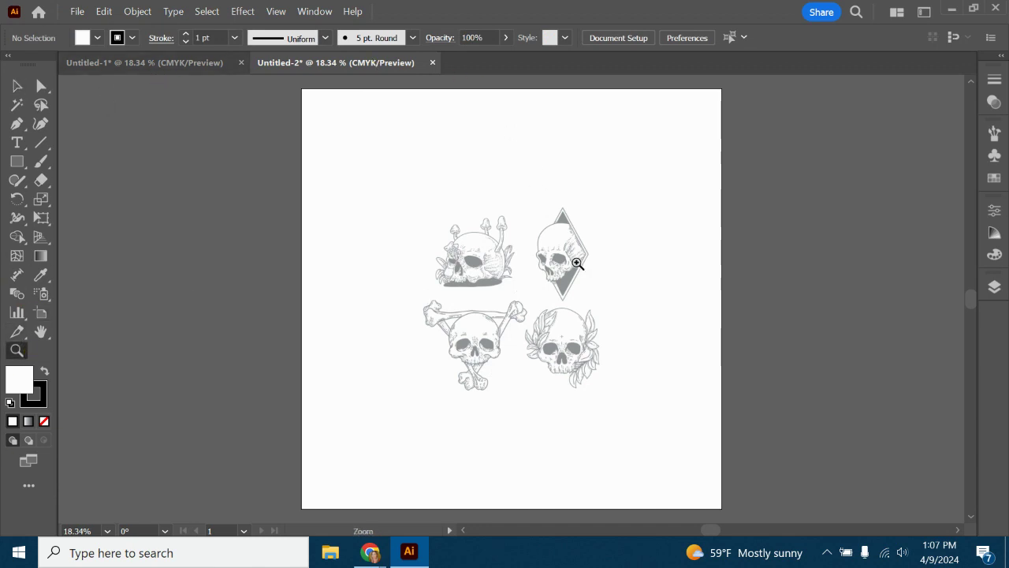
pyautogui.click(577, 263)
pyautogui.click(483, 267)
pyautogui.click(540, 348)
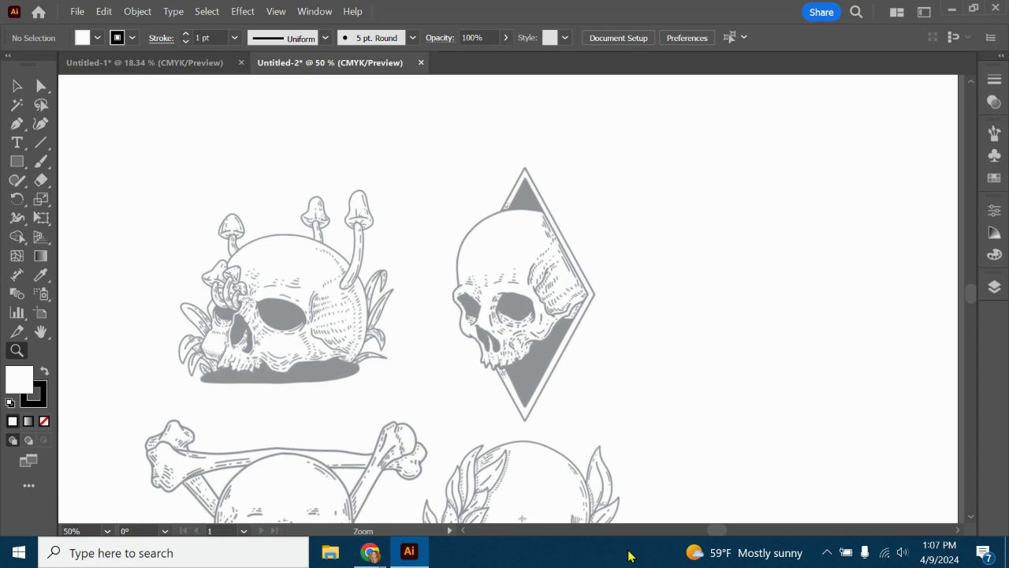
pyautogui.click(16, 123)
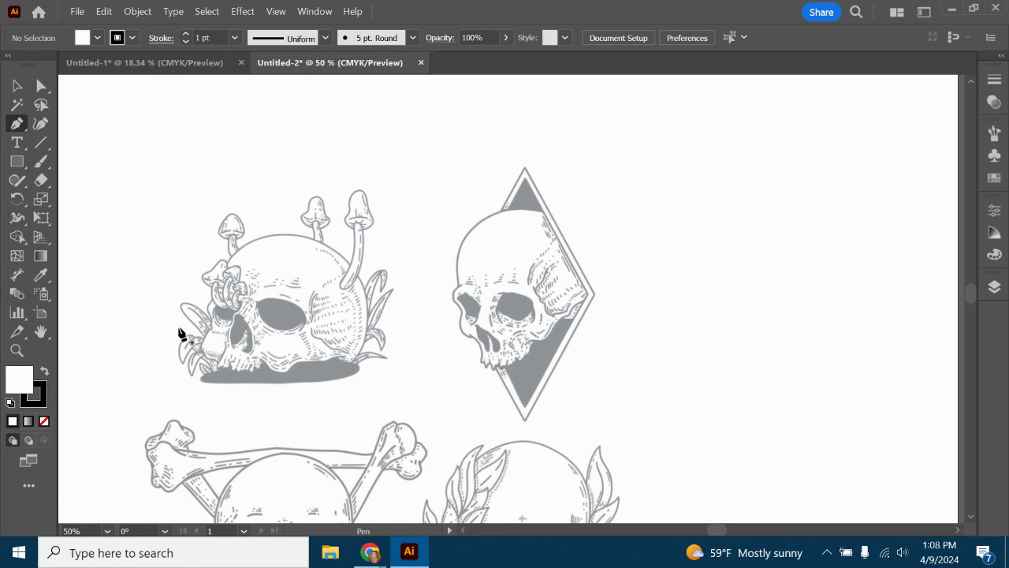
pyautogui.click(18, 124)
pyautogui.click(651, 180)
pyautogui.click(627, 318)
pyautogui.click(712, 277)
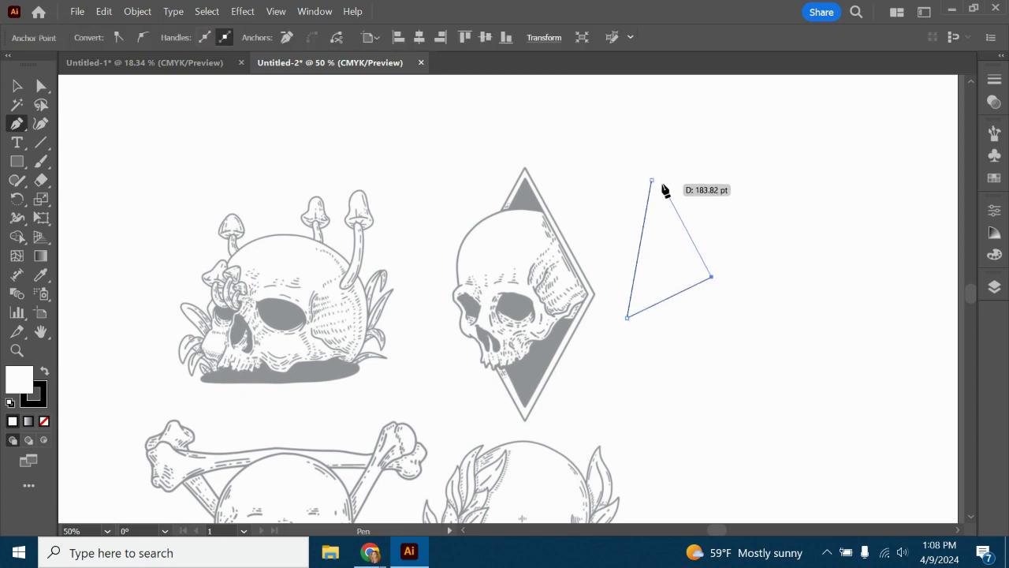
pyautogui.click(651, 180)
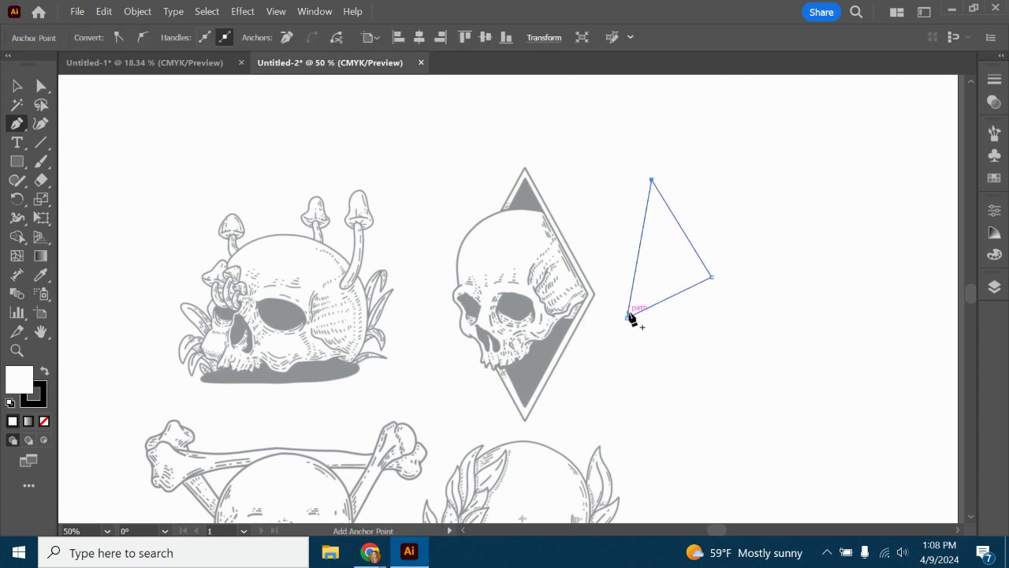
# Examine the color, stroke, transparency, brush, symbol, swatch and object property settings available for the triangle.
pyautogui.click(320, 11)
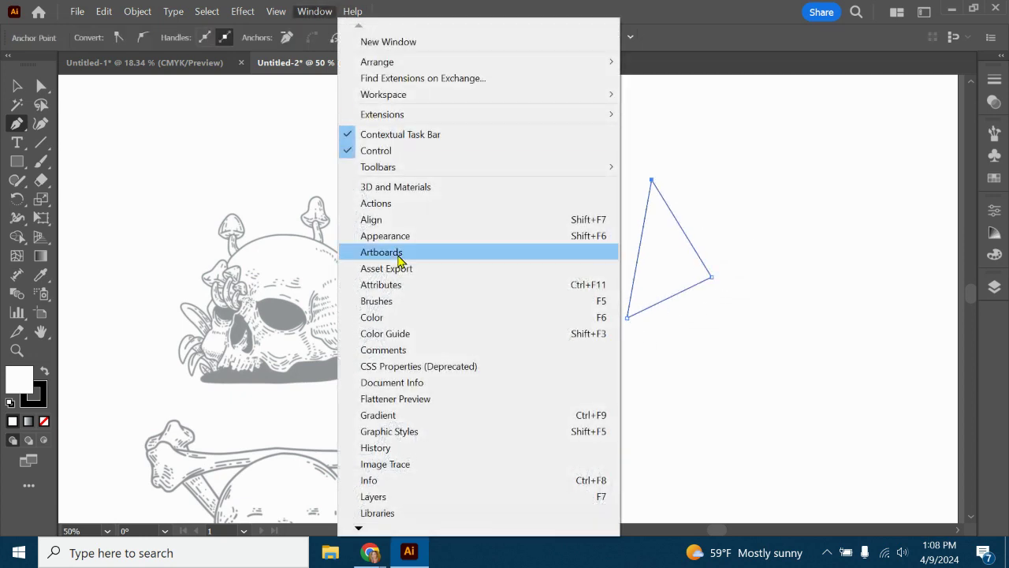
pyautogui.click(313, 10)
pyautogui.click(311, 10)
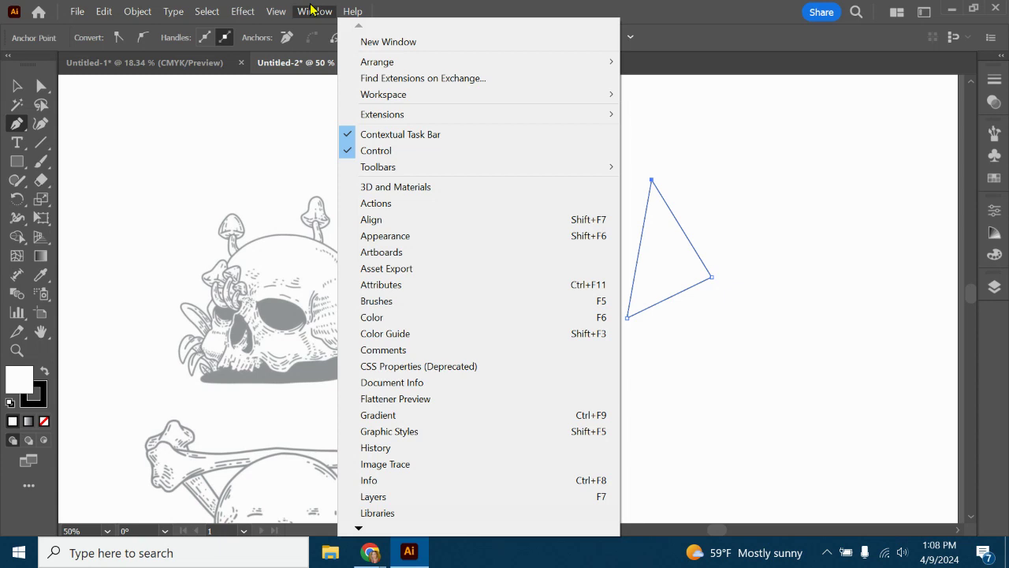
pyautogui.click(398, 319)
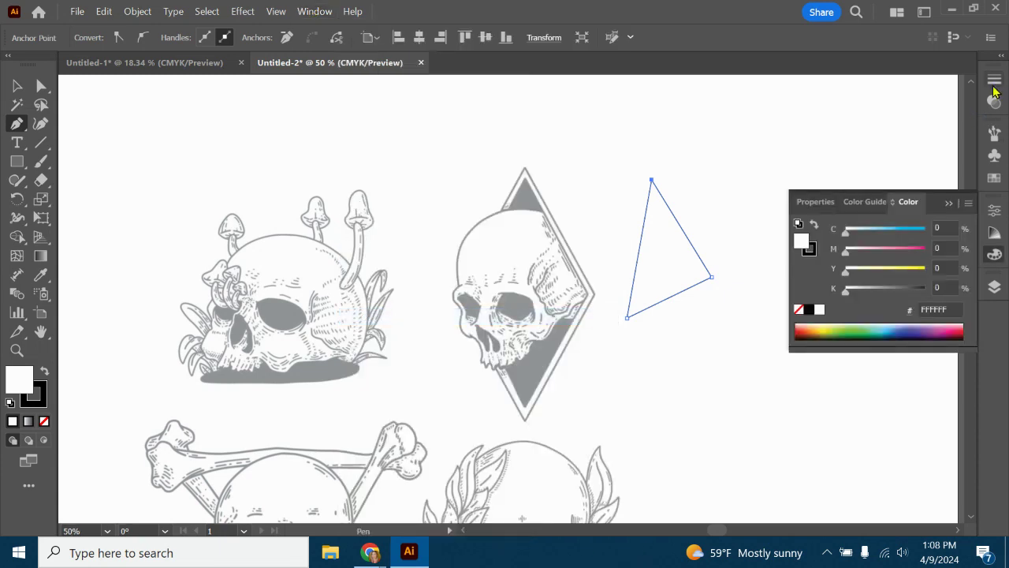
pyautogui.click(994, 103)
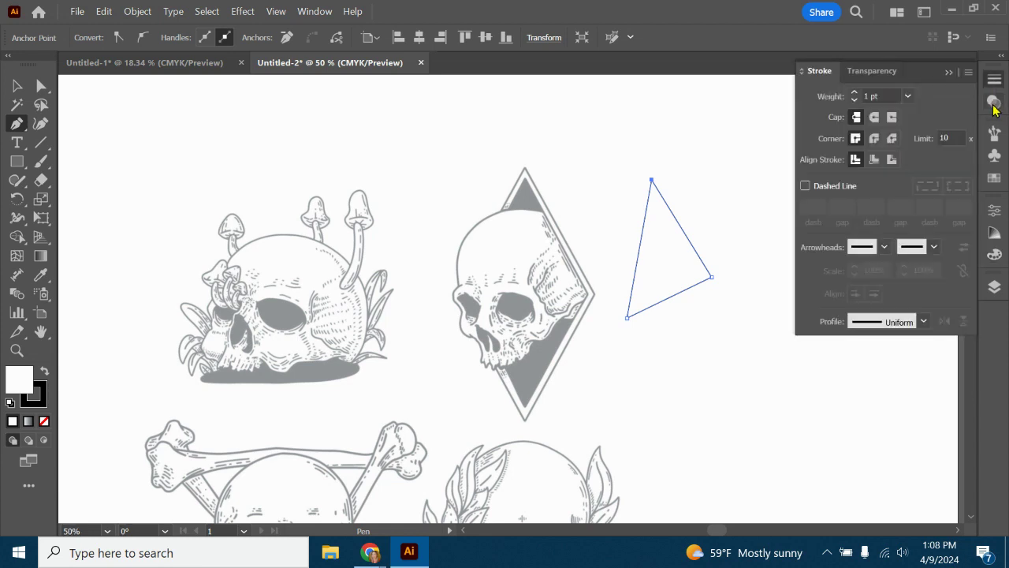
pyautogui.click(992, 103)
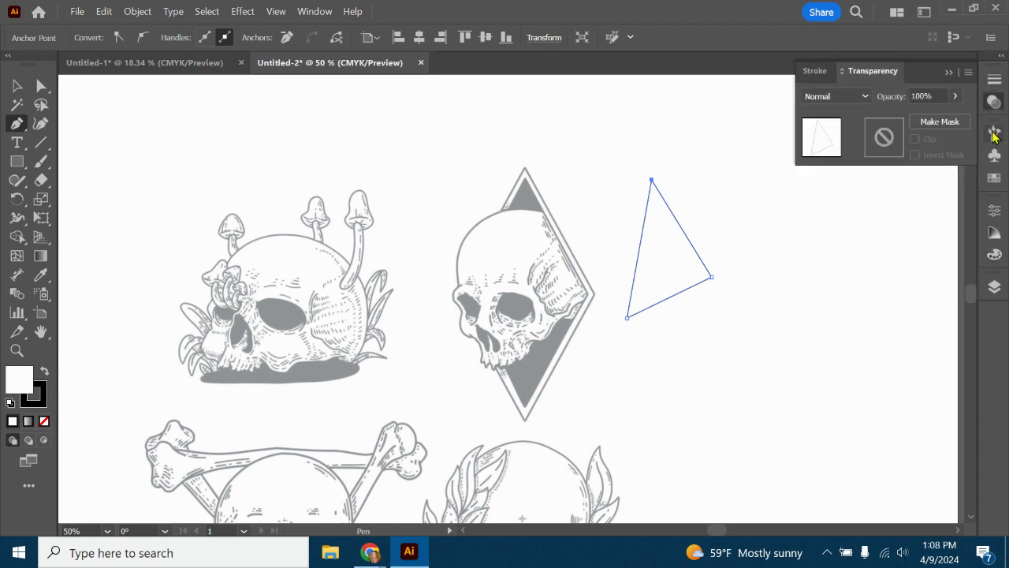
pyautogui.click(994, 134)
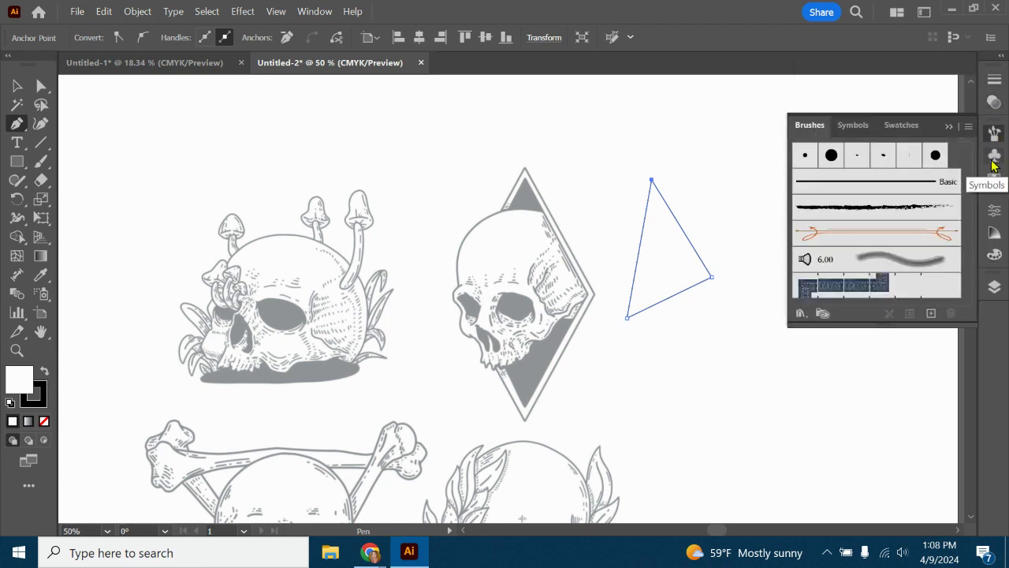
pyautogui.click(992, 159)
pyautogui.click(994, 178)
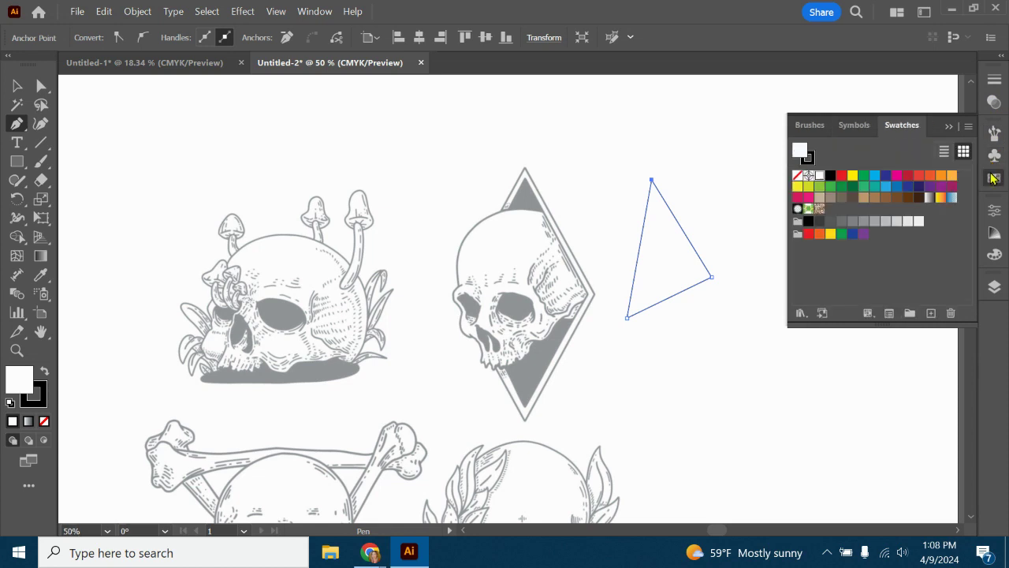
pyautogui.click(994, 217)
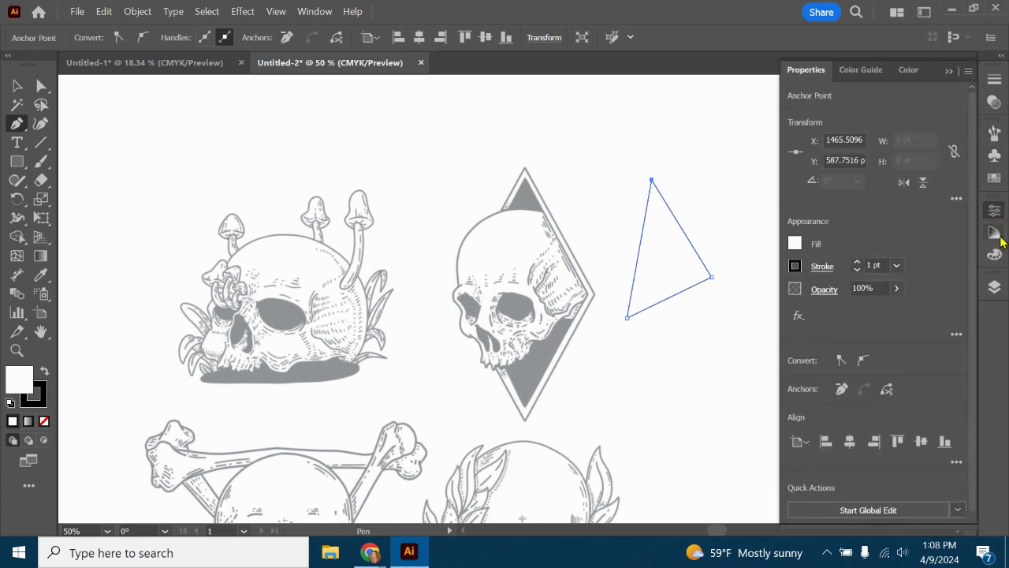
pyautogui.click(997, 233)
pyautogui.click(995, 254)
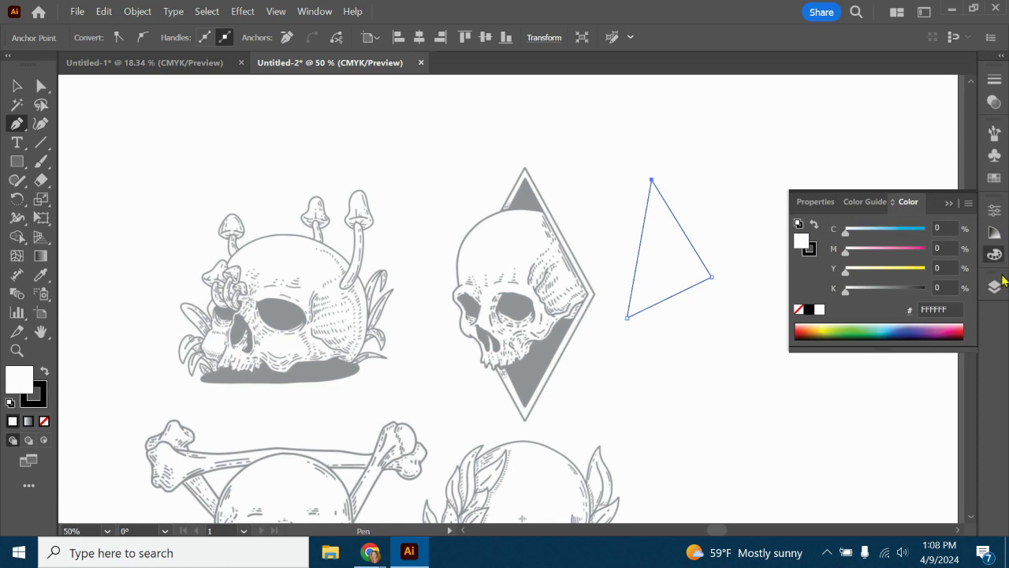
# Set the triangle's stroke weight to 3 pt.
pyautogui.click(820, 203)
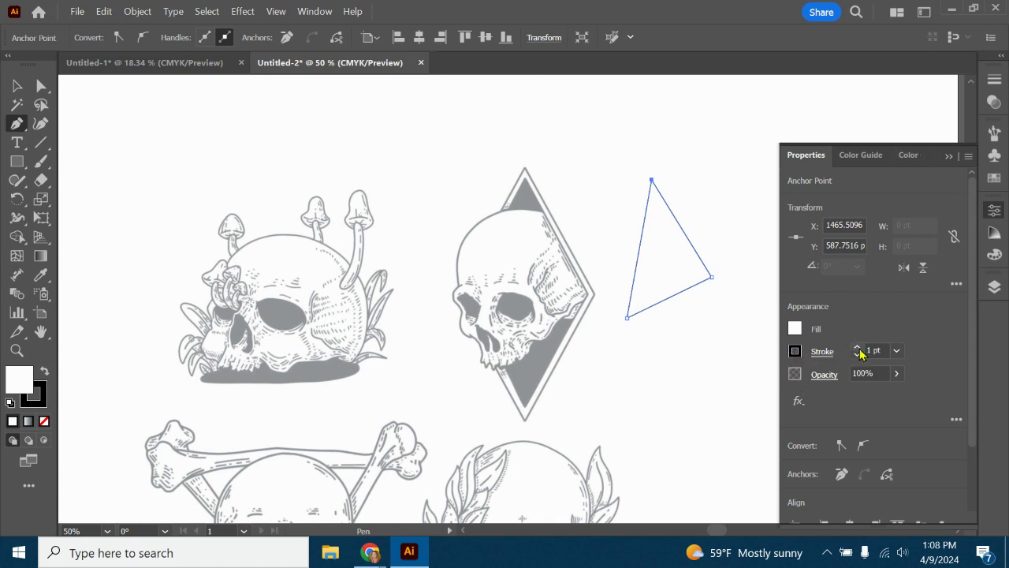
pyautogui.click(856, 348)
pyautogui.click(857, 347)
pyautogui.click(856, 348)
pyautogui.click(856, 348)
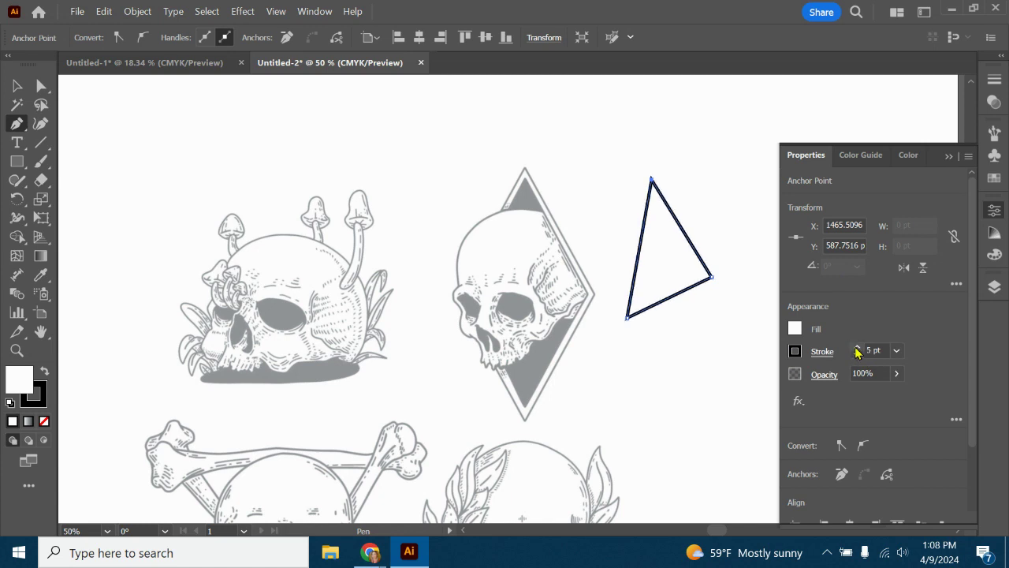
pyautogui.click(857, 354)
pyautogui.click(857, 354)
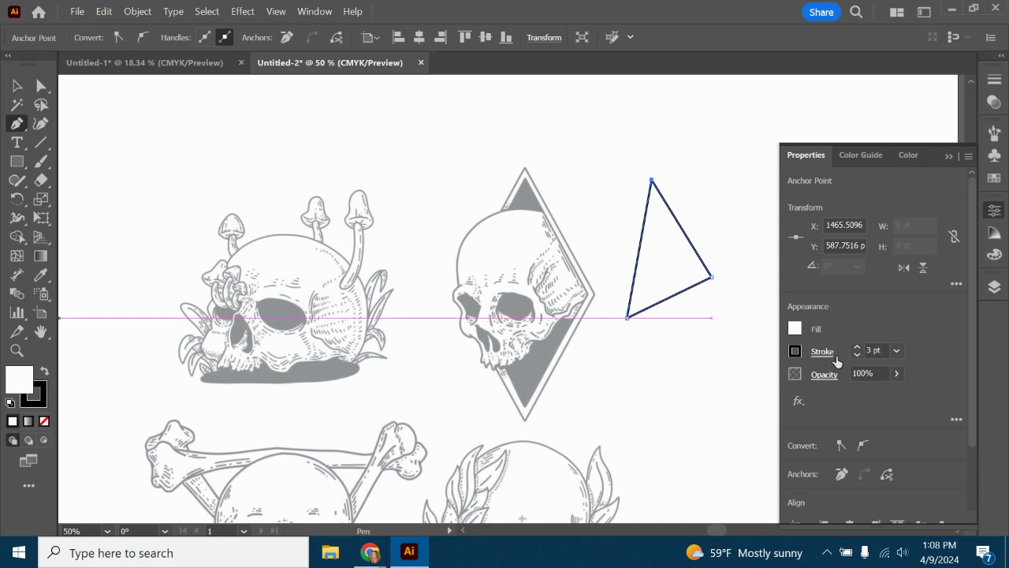
# Draw an open five-point wavy path about 323 pt wide and 44 pt high below the triangle with the Curvature tool.
pyautogui.click(41, 123)
pyautogui.click(582, 390)
pyautogui.click(639, 365)
pyautogui.click(698, 382)
pyautogui.click(747, 385)
pyautogui.click(768, 366)
pyautogui.moveTo(871, 144); pyautogui.dragTo(876, 136)
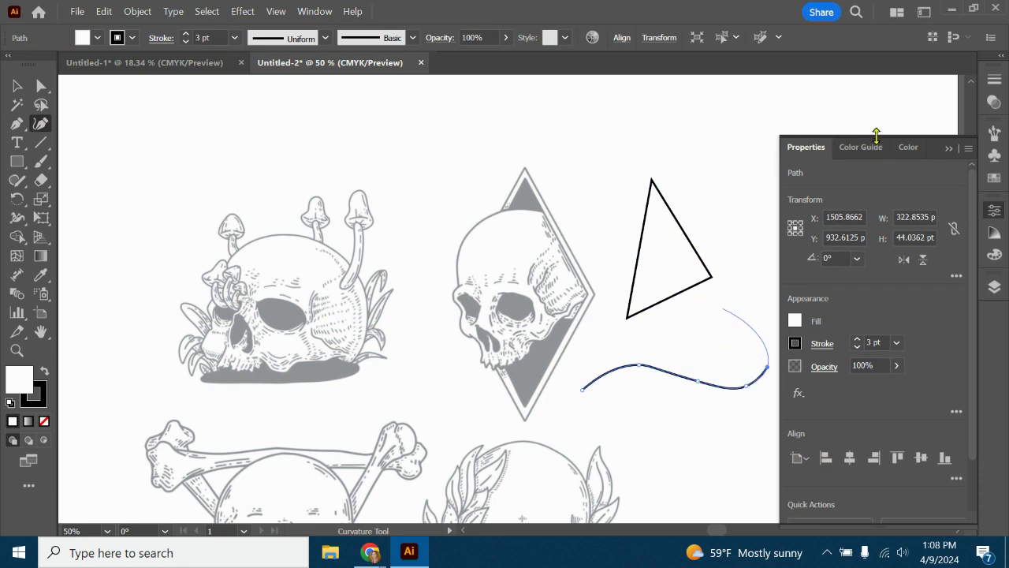
# Set the wavy path's stroke weight to 15 pt and undock the Properties panel.
pyautogui.click(857, 339)
pyautogui.click(857, 340)
pyautogui.click(857, 340)
pyautogui.click(857, 340)
pyautogui.click(857, 340)
pyautogui.click(857, 340)
pyautogui.click(857, 340)
pyautogui.click(857, 340)
pyautogui.click(857, 340)
pyautogui.click(857, 340)
pyautogui.click(857, 340)
pyautogui.click(857, 340)
pyautogui.scroll(-3, 970, 351)
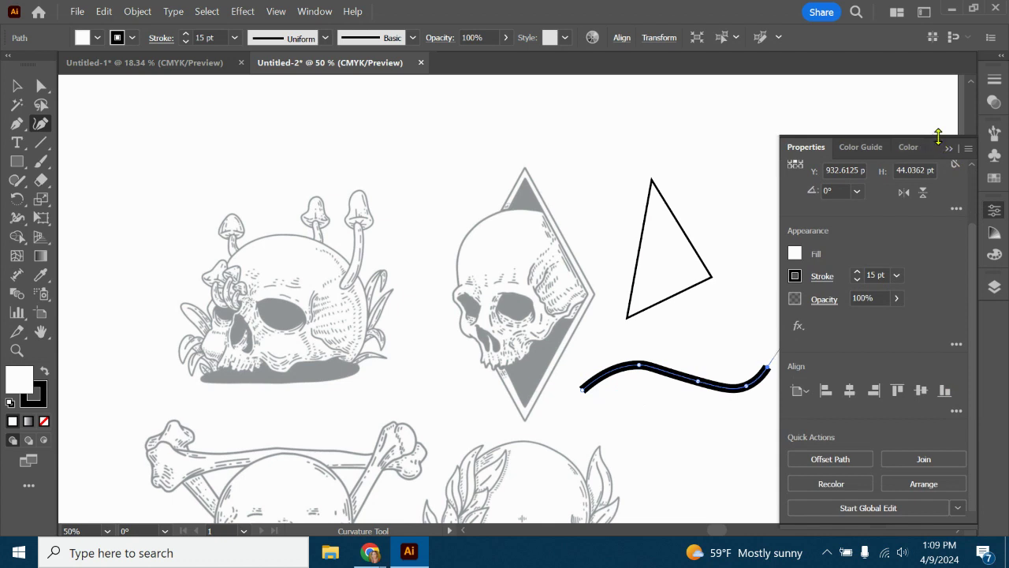
pyautogui.moveTo(949, 148); pyautogui.dragTo(958, 139)
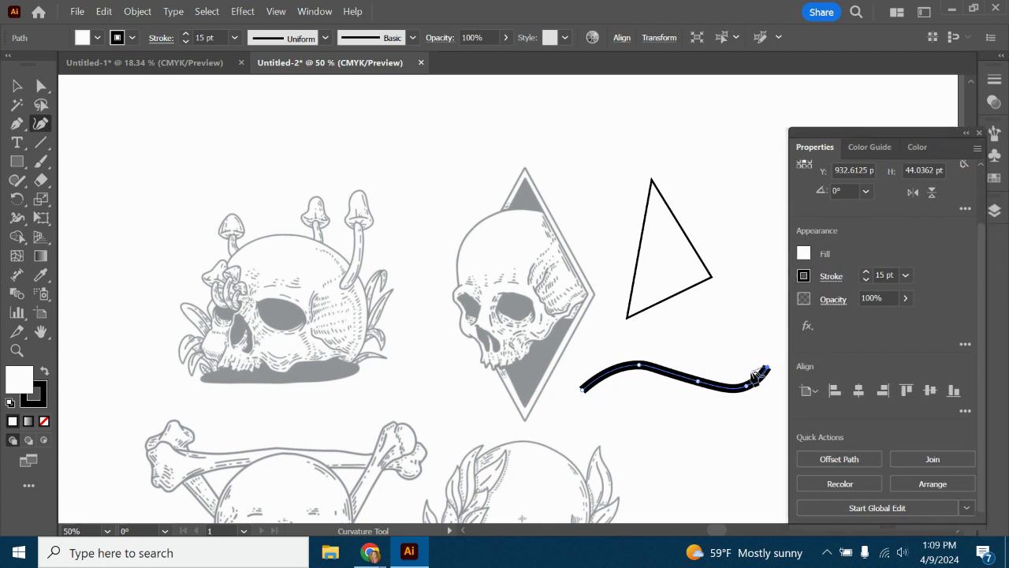
# Move the wavy path above the triangle and delete it.
pyautogui.click(19, 87)
pyautogui.moveTo(735, 392)
pyautogui.mouseDown()
pyautogui.moveTo(745, 179)
pyautogui.moveTo(687, 134)
pyautogui.mouseUp()
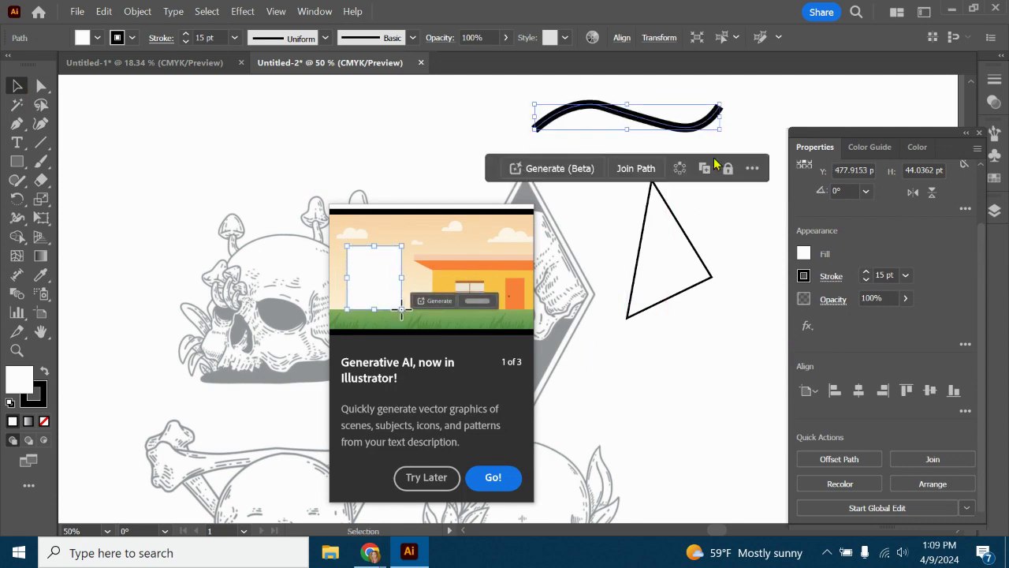
pyautogui.press('Delete')
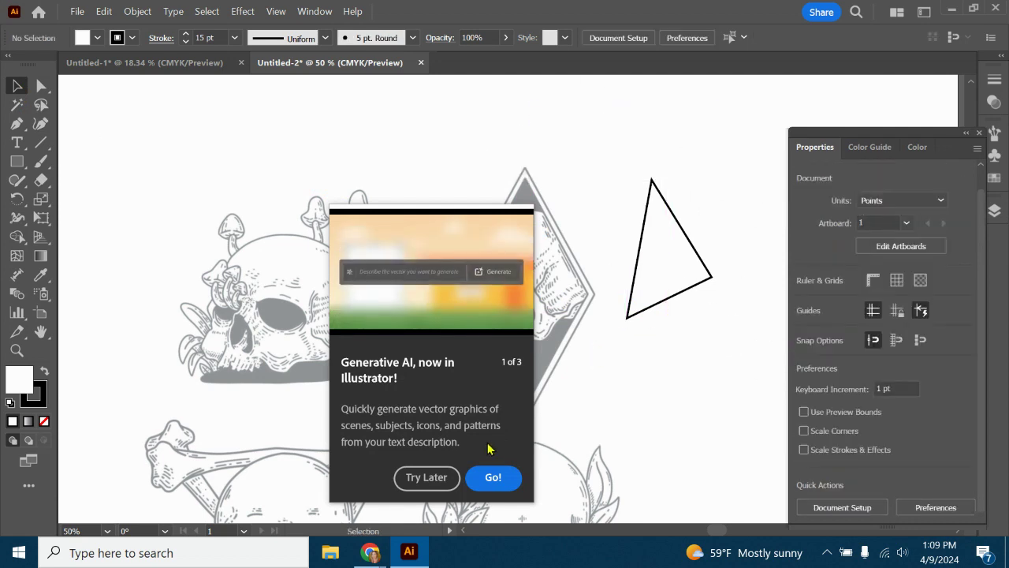
# Dismiss the generative AI introduction and delete the practice triangle beside the diamond-framed skull.
pyautogui.click(455, 478)
pyautogui.click(679, 225)
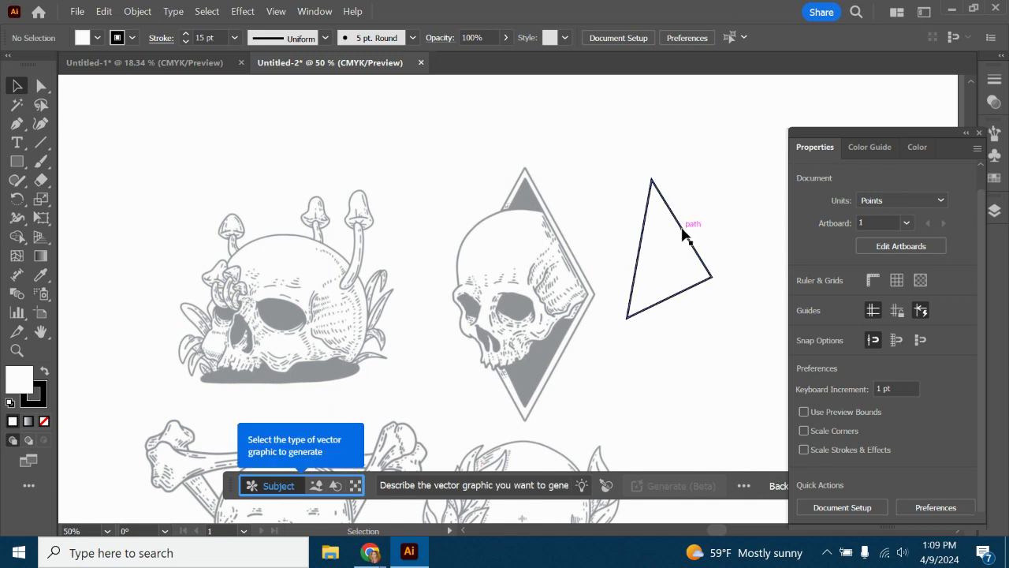
pyautogui.moveTo(678, 224); pyautogui.dragTo(680, 223)
pyautogui.press('Delete')
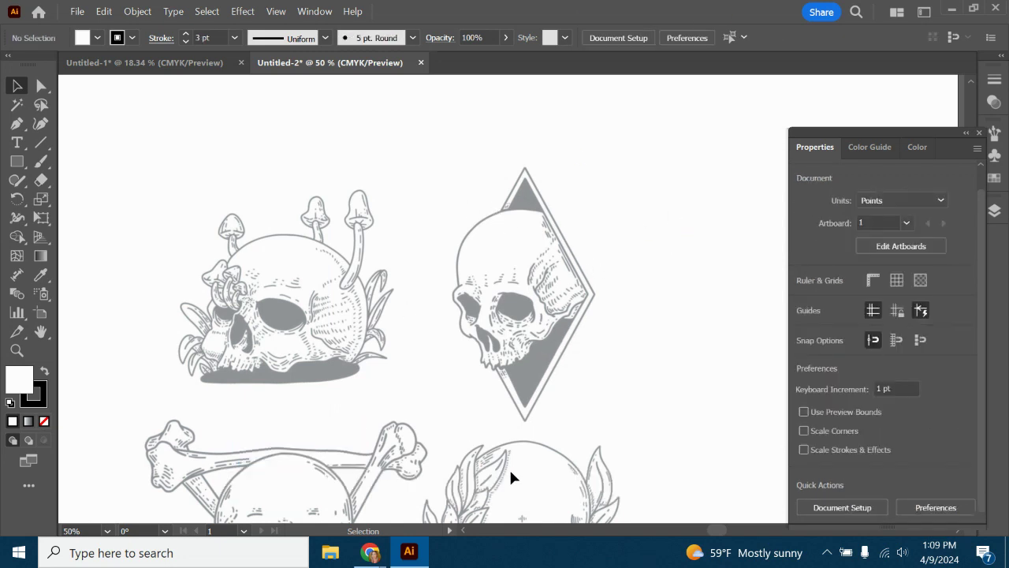
# Trace the cranium of the diamond-framed skull with the Pen tool, from its upper right end around to the left brow.
pyautogui.click(19, 126)
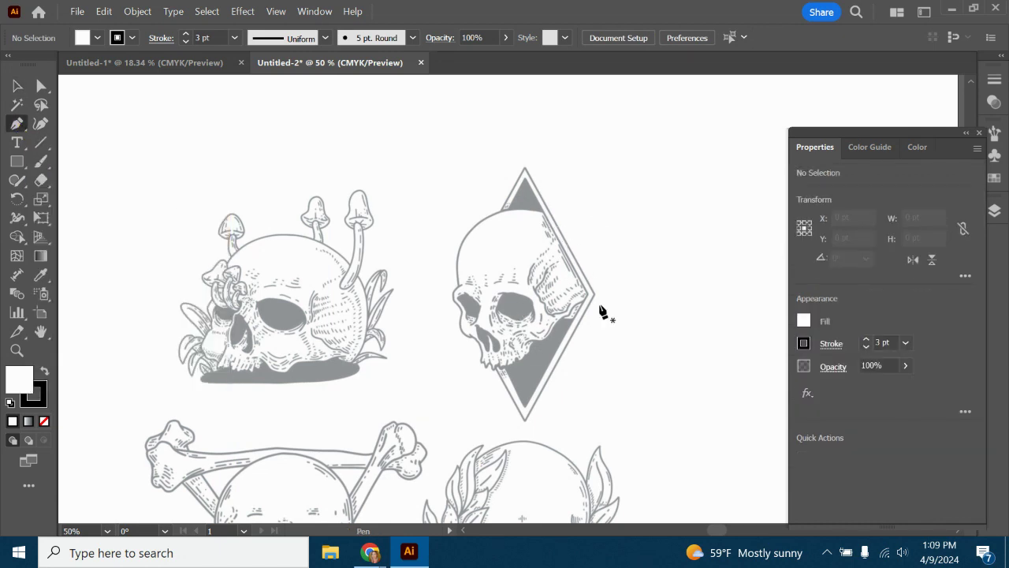
pyautogui.click(544, 214)
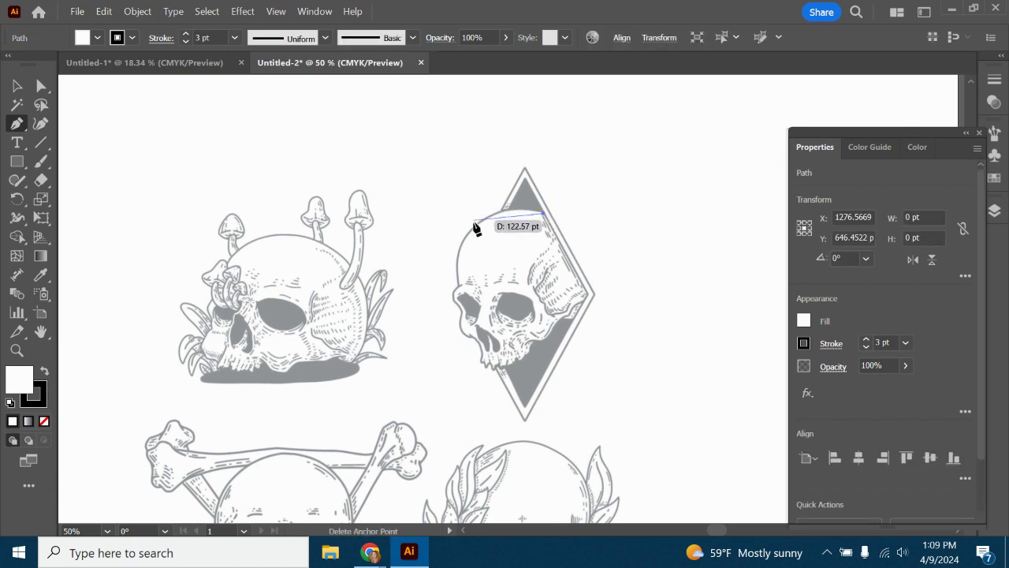
pyautogui.moveTo(482, 220); pyautogui.dragTo(460, 237)
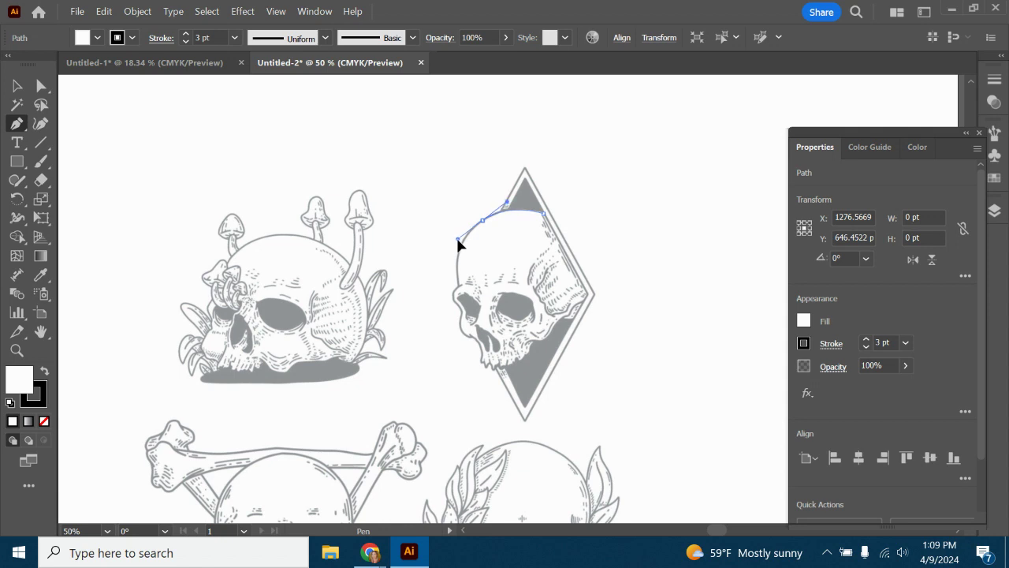
pyautogui.moveTo(460, 245); pyautogui.dragTo(462, 290)
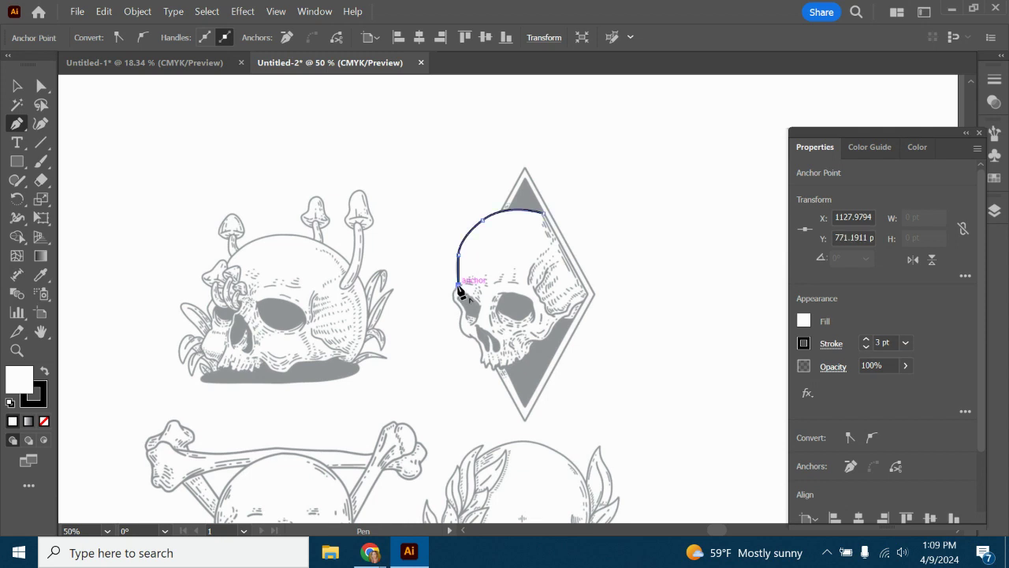
pyautogui.keyDown('ctrl'); pyautogui.click(453, 296); pyautogui.keyUp('ctrl')
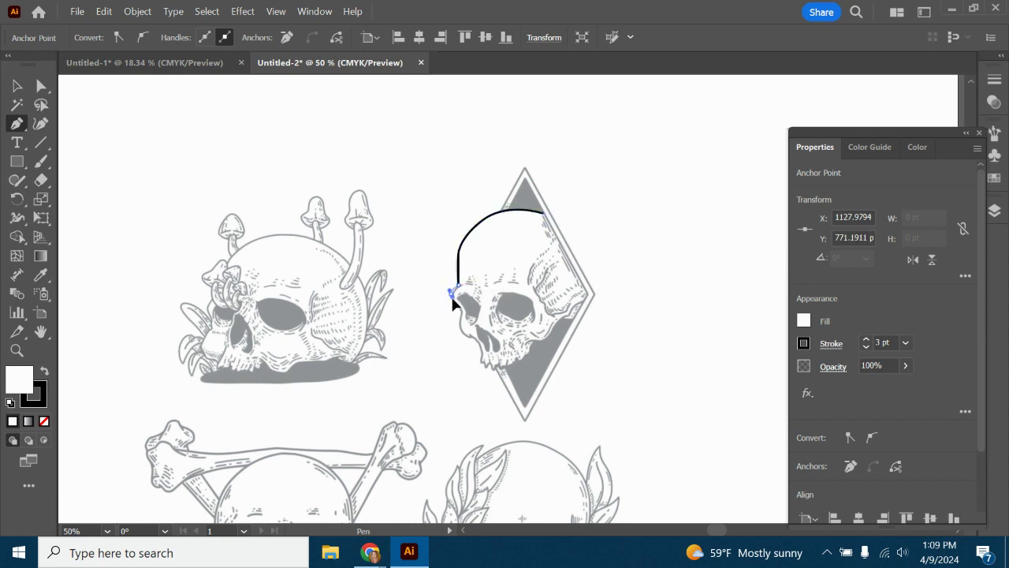
pyautogui.click(452, 296)
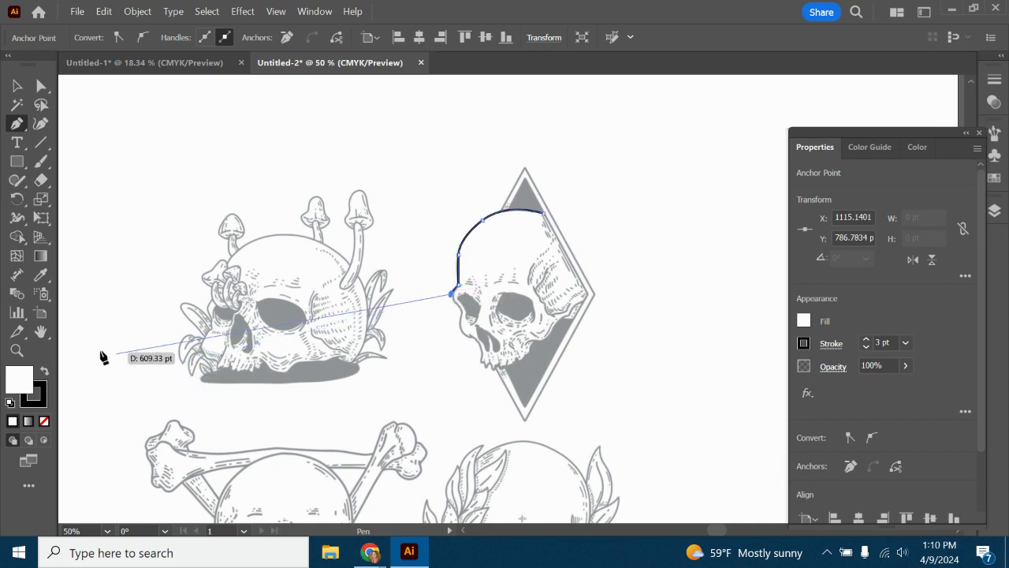
# Zoom to 150% and continue the Pen outline down the left side of the face, from the brow to the cheek.
pyautogui.click(16, 350)
pyautogui.click(507, 277)
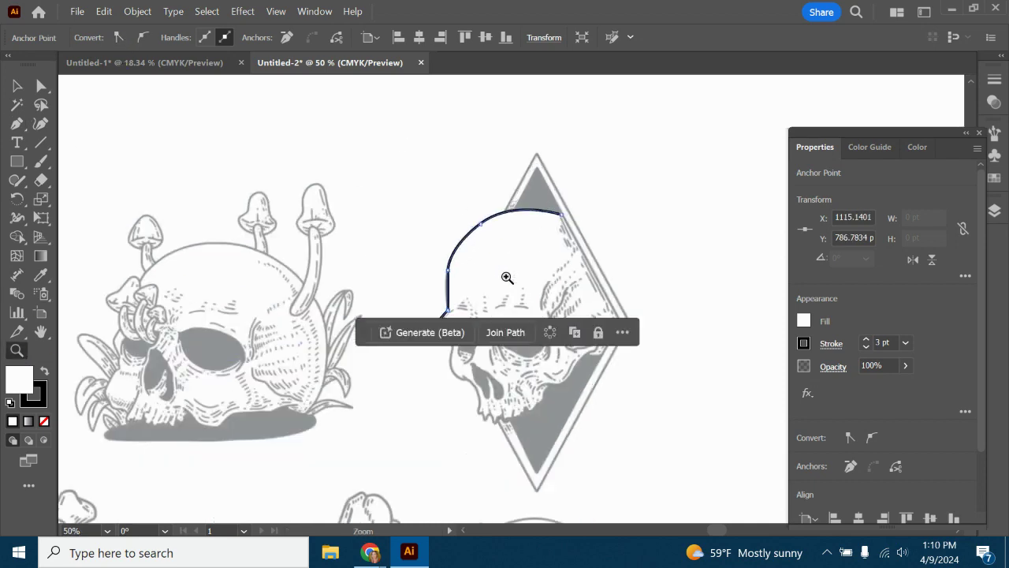
pyautogui.click(509, 278)
pyautogui.scroll(-3, 510, 276)
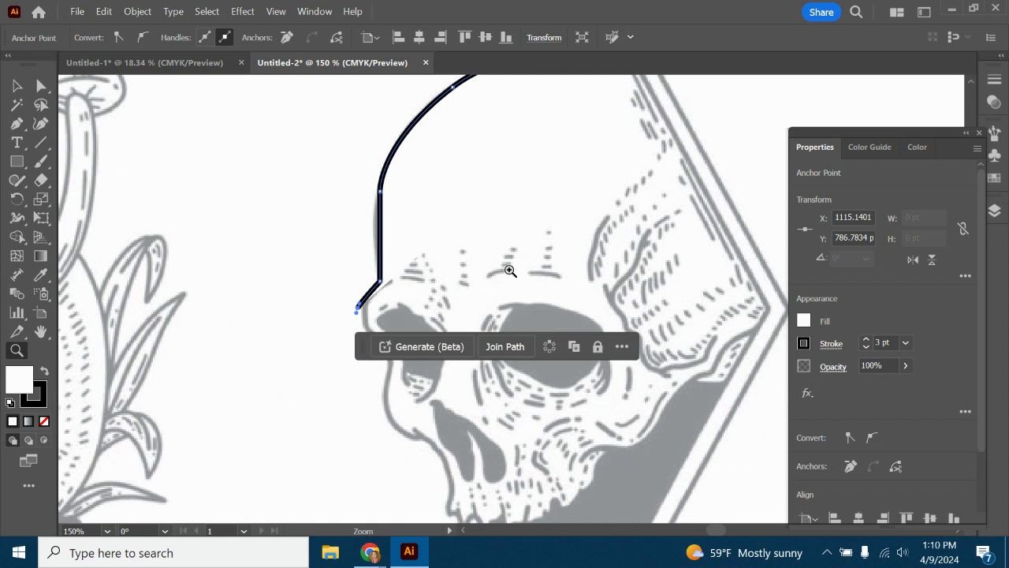
pyautogui.click(509, 268)
pyautogui.click(17, 123)
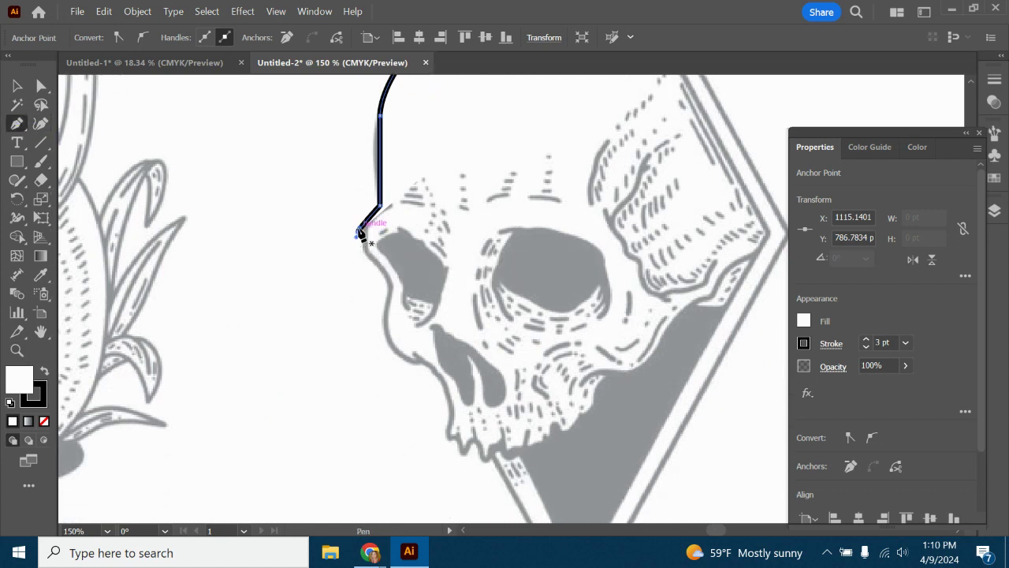
pyautogui.moveTo(362, 257); pyautogui.dragTo(379, 266)
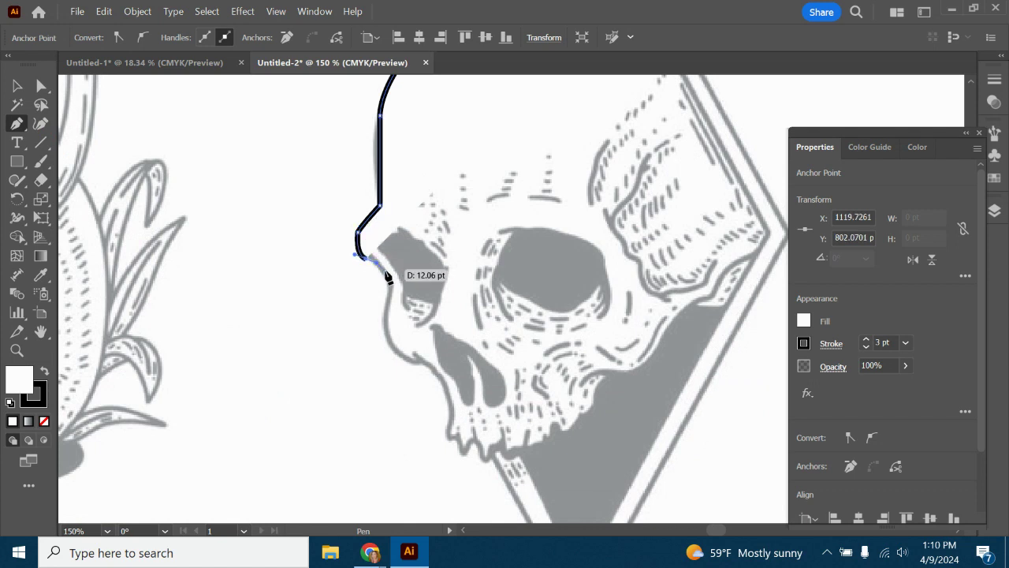
pyautogui.click(392, 288)
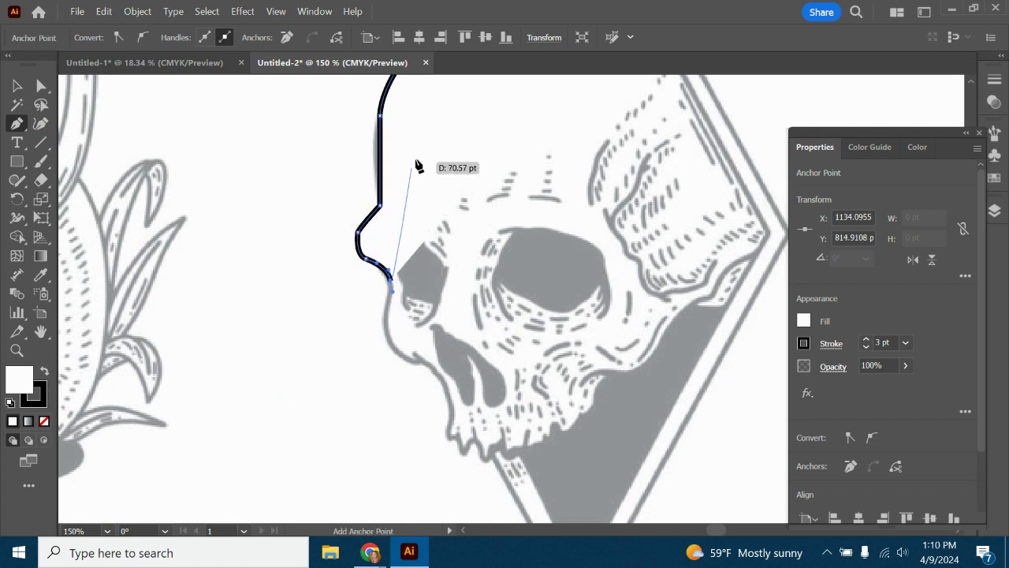
pyautogui.click(387, 336)
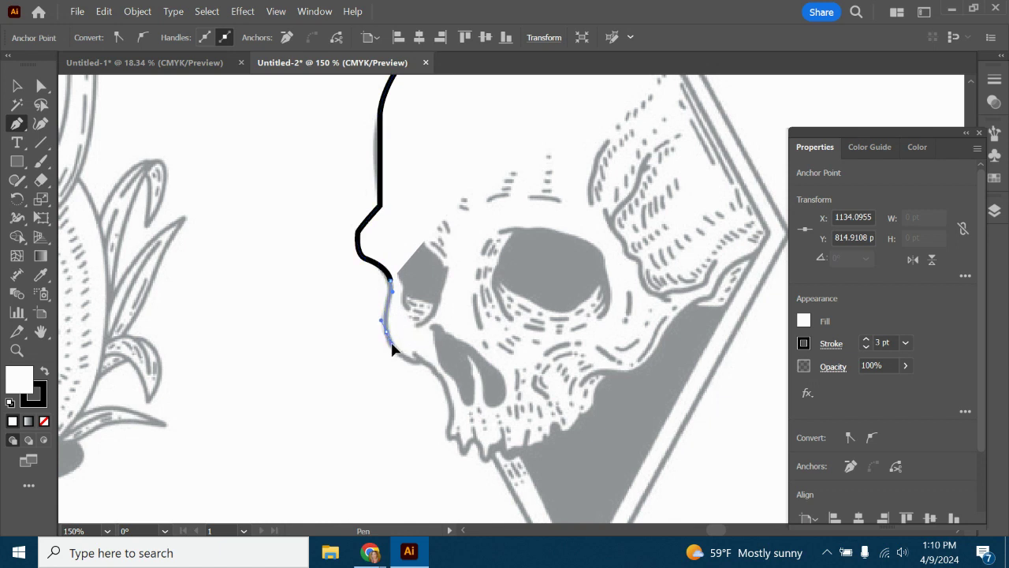
# Continue the skull outline from the cheek along the jagged lower edge of the teeth.
pyautogui.moveTo(414, 363)
pyautogui.mouseDown()
pyautogui.moveTo(439, 372)
pyautogui.moveTo(452, 391)
pyautogui.moveTo(463, 386)
pyautogui.moveTo(449, 452)
pyautogui.moveTo(450, 434)
pyautogui.moveTo(468, 460)
pyautogui.moveTo(473, 444)
pyautogui.moveTo(490, 460)
pyautogui.moveTo(511, 451)
pyautogui.moveTo(509, 461)
pyautogui.moveTo(536, 450)
pyautogui.moveTo(555, 423)
pyautogui.moveTo(566, 438)
pyautogui.moveTo(589, 430)
pyautogui.mouseUp()
pyautogui.keyDown('ctrl'); pyautogui.click(535, 450); pyautogui.keyUp('ctrl')
pyautogui.keyDown('ctrl'); pyautogui.click(559, 428); pyautogui.keyUp('ctrl')
pyautogui.keyDown('ctrl'); pyautogui.click(587, 425); pyautogui.keyUp('ctrl')
# Extend the outline from the last teeth up the right side of the jaw and cheekbone to the diamond frame.
pyautogui.moveTo(581, 418); pyautogui.dragTo(704, 310)
pyautogui.keyDown('ctrl'); pyautogui.click(584, 417); pyautogui.keyUp('ctrl')
pyautogui.keyDown('ctrl'); pyautogui.click(597, 405); pyautogui.keyUp('ctrl')
pyautogui.keyDown('ctrl'); pyautogui.click(604, 386); pyautogui.keyUp('ctrl')
pyautogui.keyDown('ctrl'); pyautogui.click(604, 376); pyautogui.keyUp('ctrl')
pyautogui.keyDown('ctrl'); pyautogui.click(676, 320); pyautogui.keyUp('ctrl')
pyautogui.keyDown('ctrl'); pyautogui.click(704, 309); pyautogui.keyUp('ctrl')
pyautogui.click(720, 306)
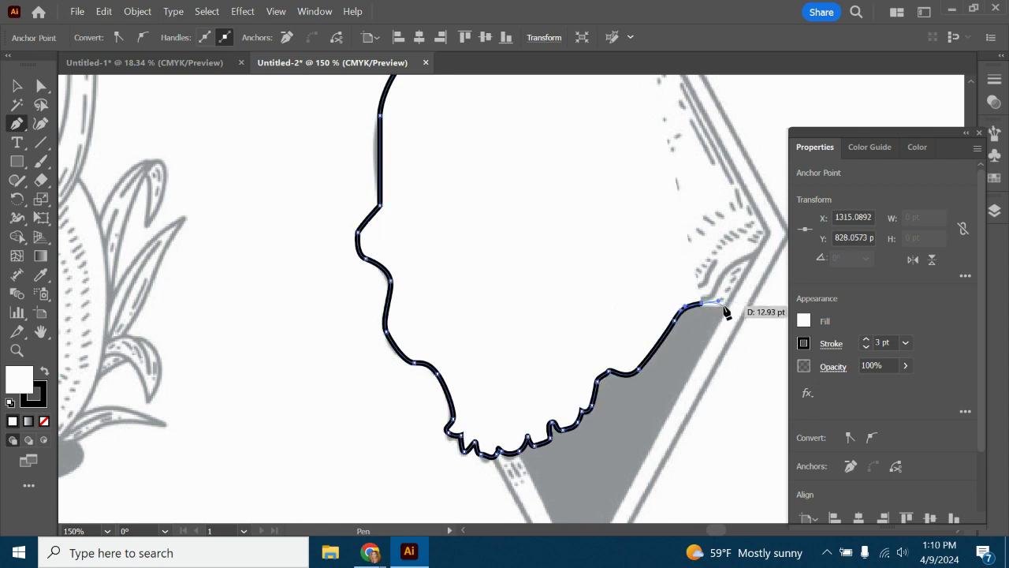
# Close the skull outline with straight segments along the diamond's inner edge, ending at the starting anchor on the cranium.
pyautogui.click(767, 235)
pyautogui.scroll(5, 763, 241)
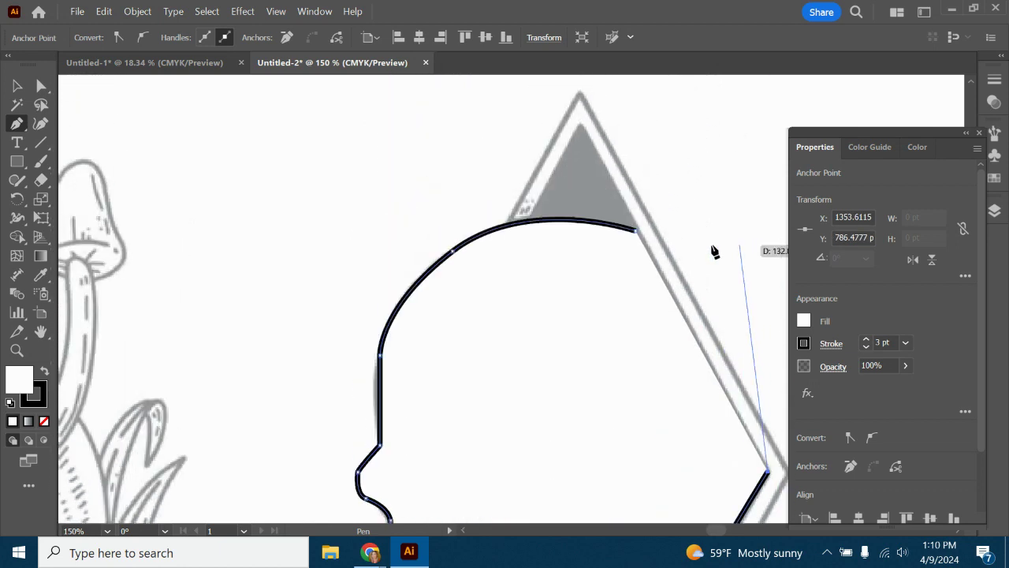
pyautogui.click(639, 232)
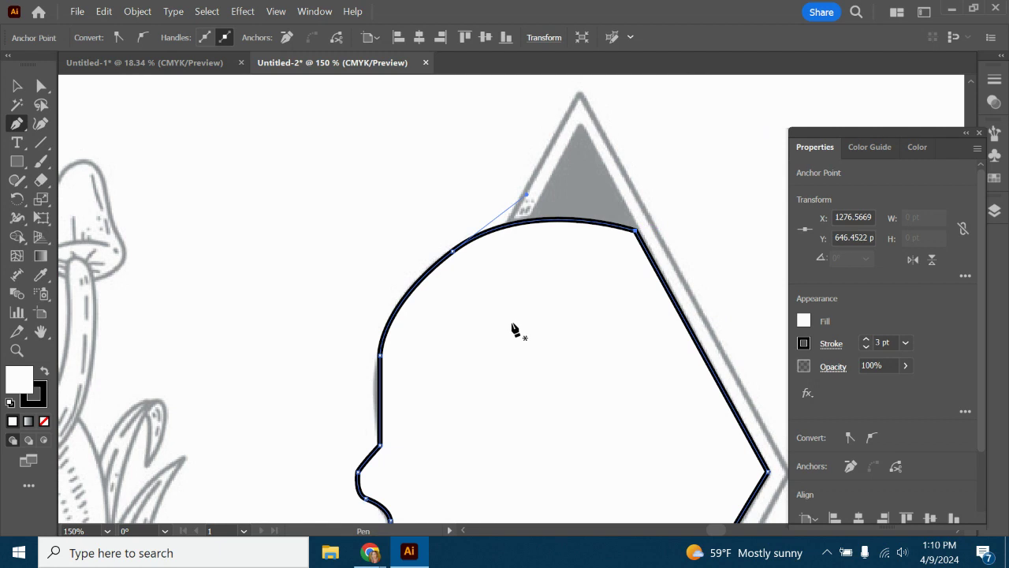
# Lower the skull outline's opacity to 65% so the template can be seen through its fill.
pyautogui.scroll(-4, 509, 318)
pyautogui.scroll(-2, 508, 317)
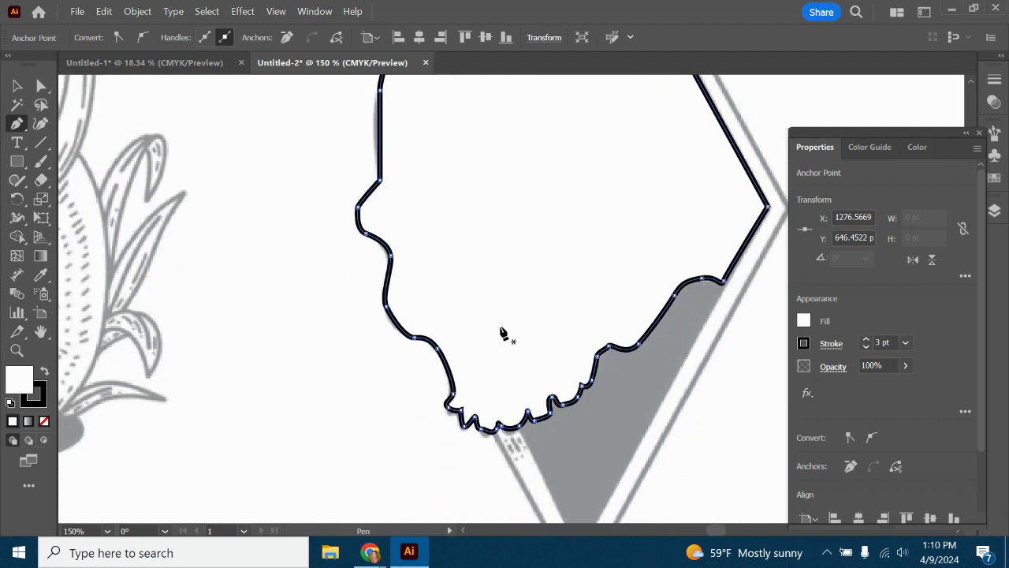
pyautogui.click(907, 365)
pyautogui.moveTo(904, 388)
pyautogui.mouseDown()
pyautogui.moveTo(873, 386)
pyautogui.moveTo(903, 386)
pyautogui.mouseUp()
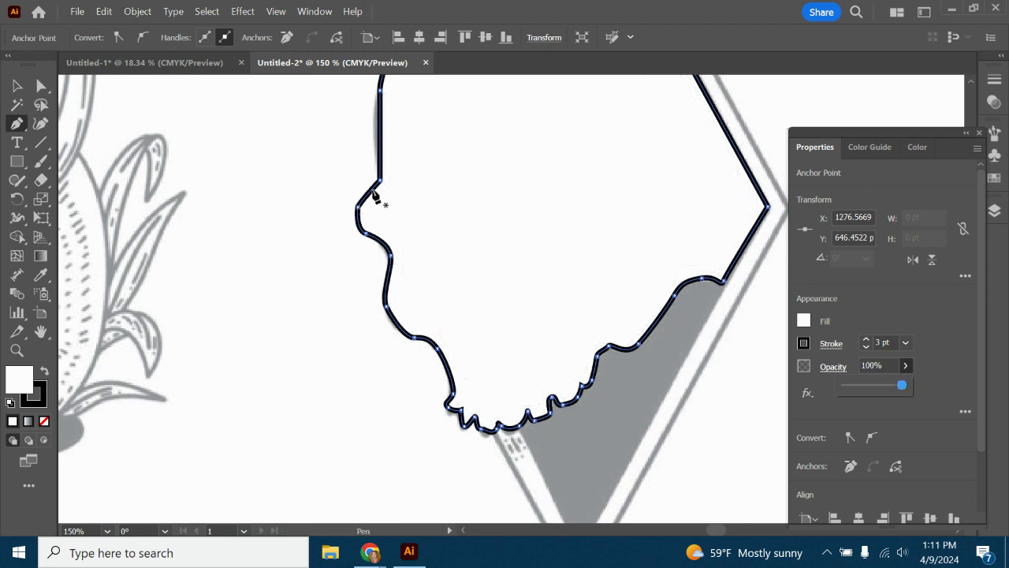
pyautogui.scroll(2, 533, 232)
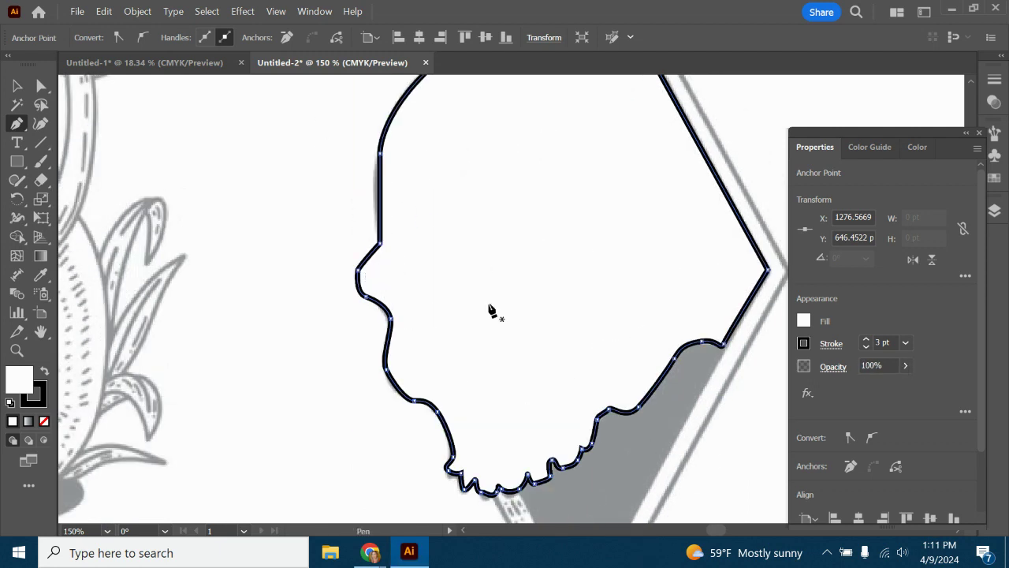
pyautogui.click(904, 371)
pyautogui.moveTo(905, 385); pyautogui.dragTo(883, 388)
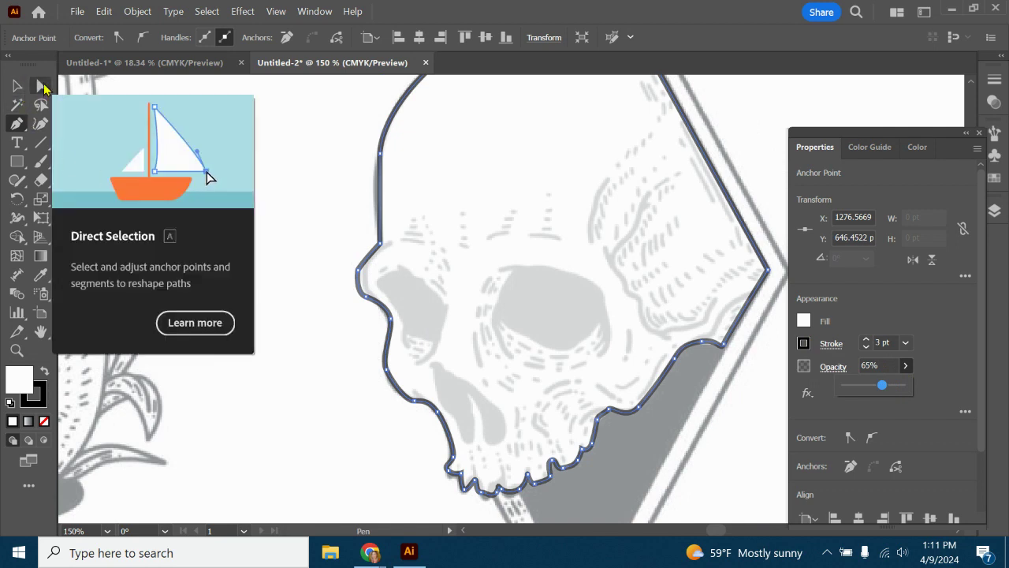
# Shift the outline's anchor points beside the left eye socket inward with the Direct Selection tool to follow the template.
pyautogui.click(41, 86)
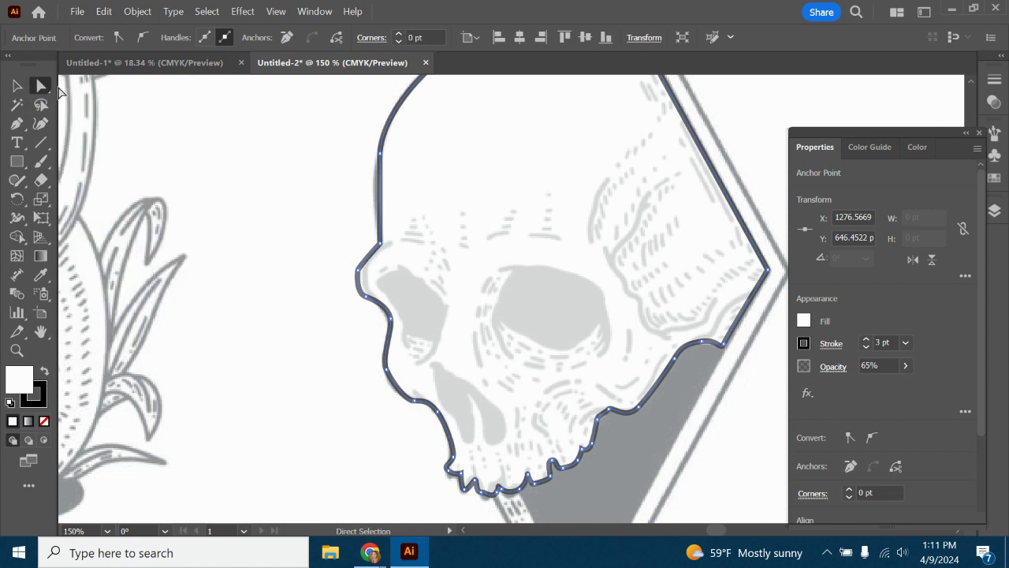
pyautogui.moveTo(360, 280); pyautogui.dragTo(377, 301)
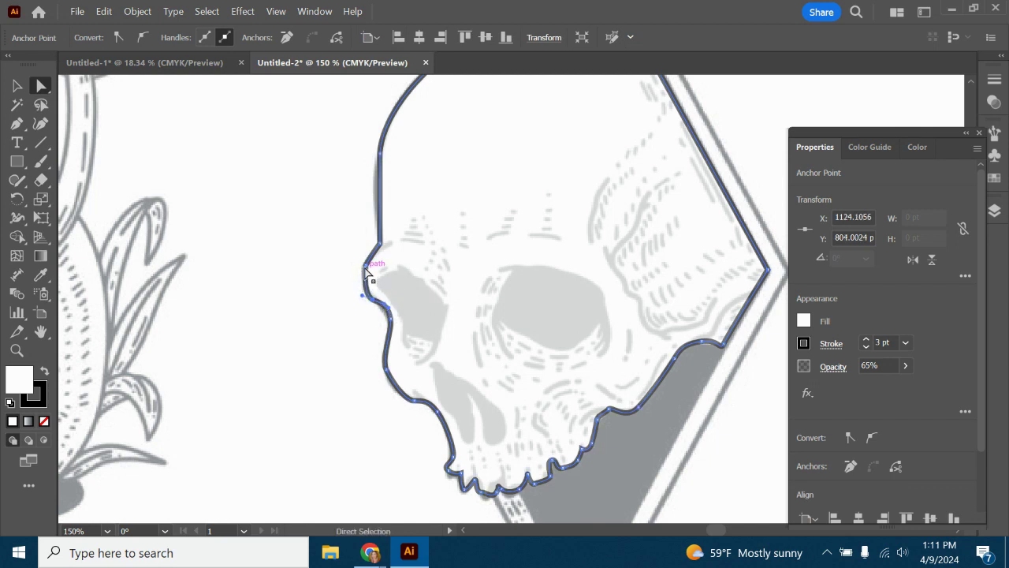
pyautogui.click(365, 270)
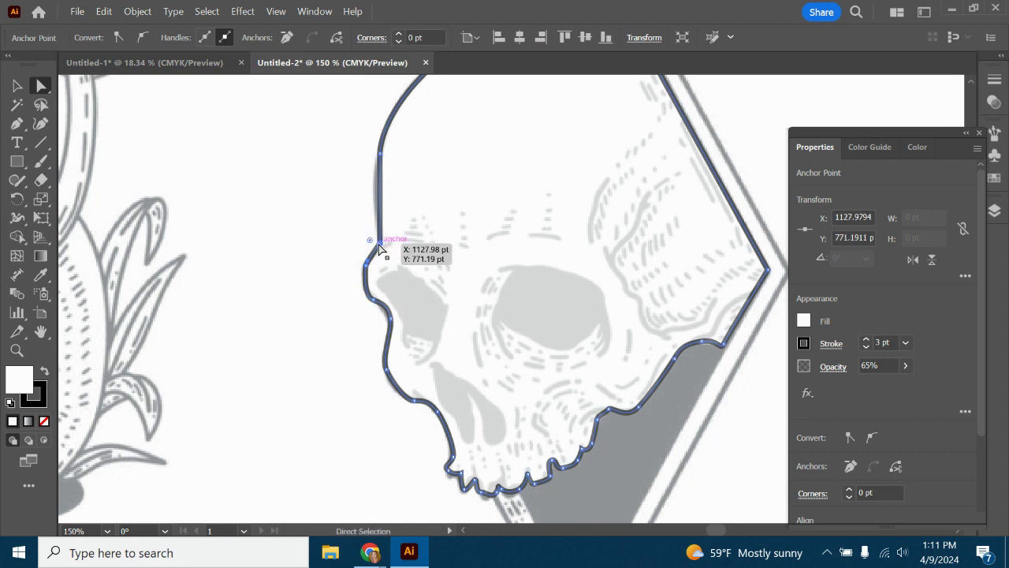
pyautogui.press('Delete')
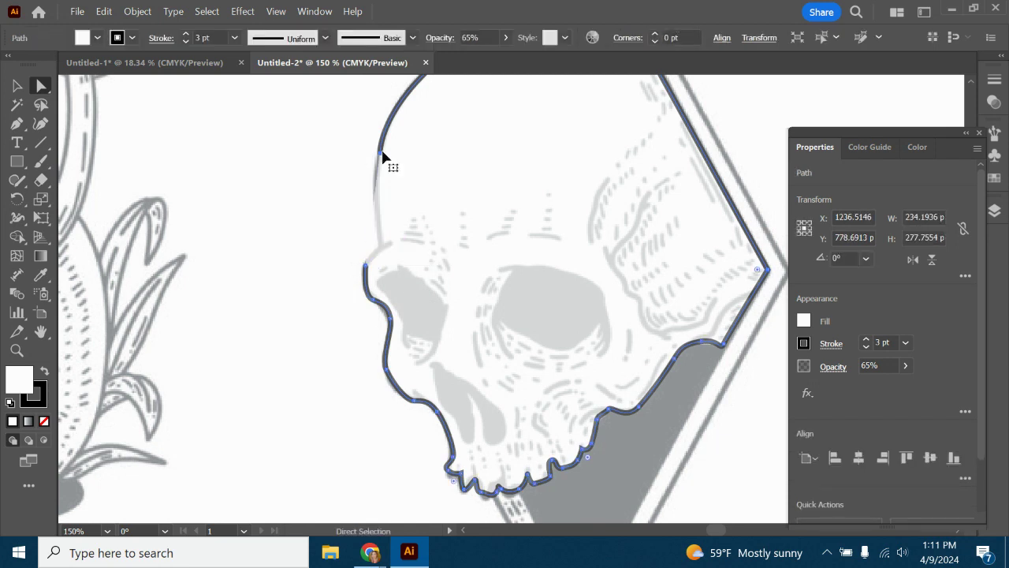
pyautogui.hotkey('ctrl', 'z')
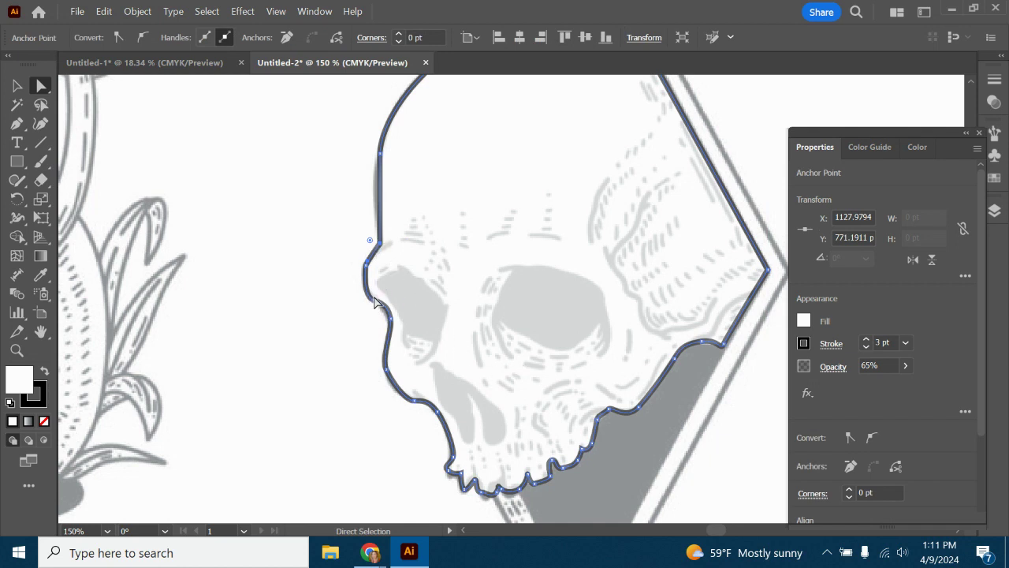
pyautogui.moveTo(375, 306); pyautogui.dragTo(374, 304)
pyautogui.scroll(-2, 560, 351)
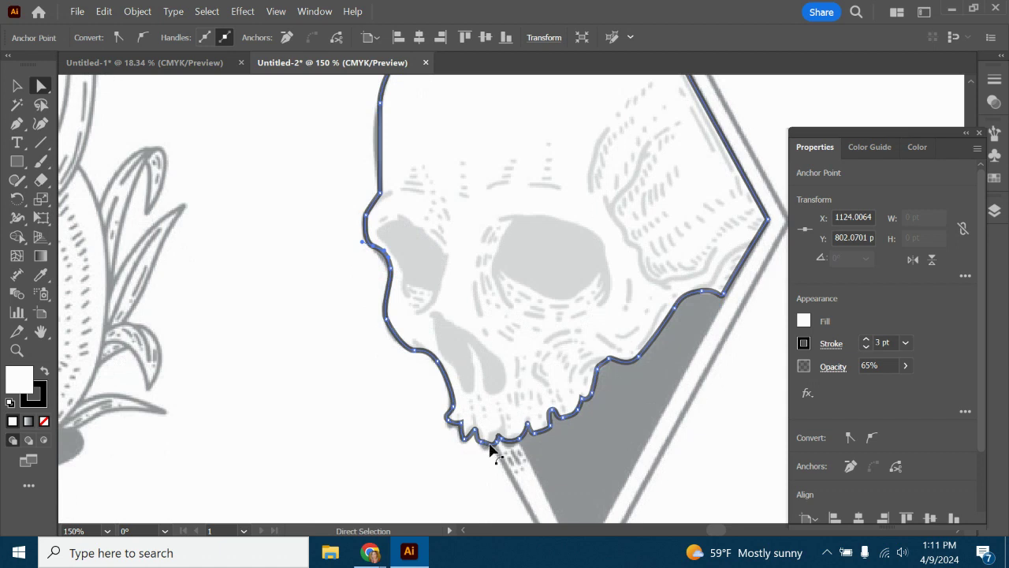
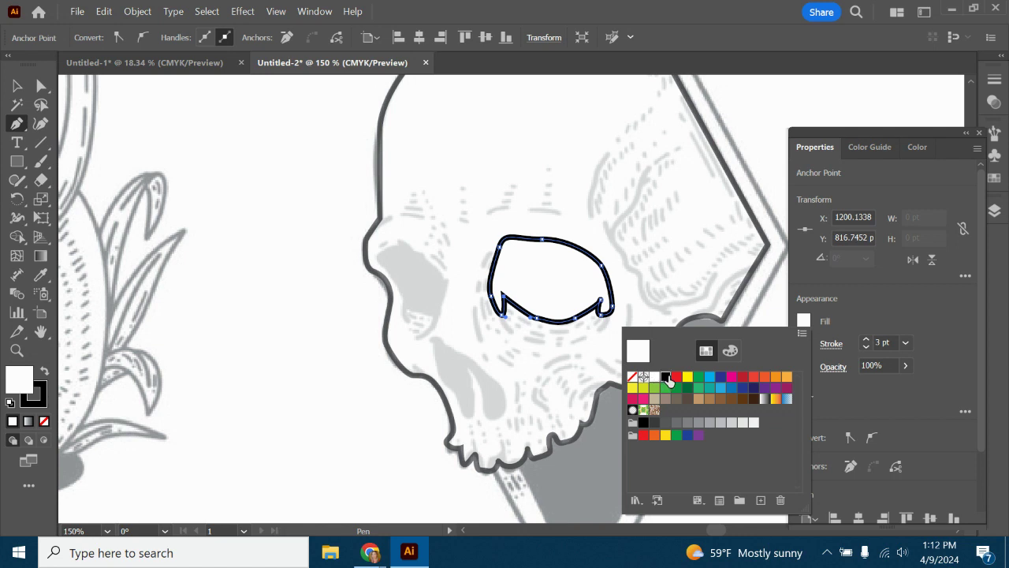
# Fill the traced right eye socket with black and close the swatches.
pyautogui.click(667, 377)
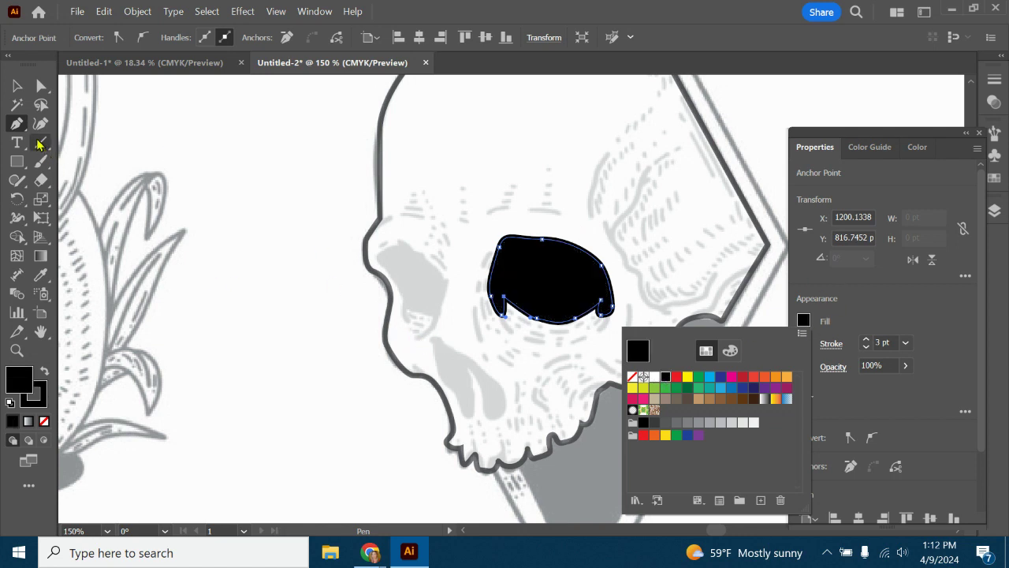
pyautogui.press('Escape')
# Trace the left eye socket as a closed black shape with the Pen tool.
pyautogui.click(416, 337)
pyautogui.moveTo(416, 336); pyautogui.dragTo(418, 340)
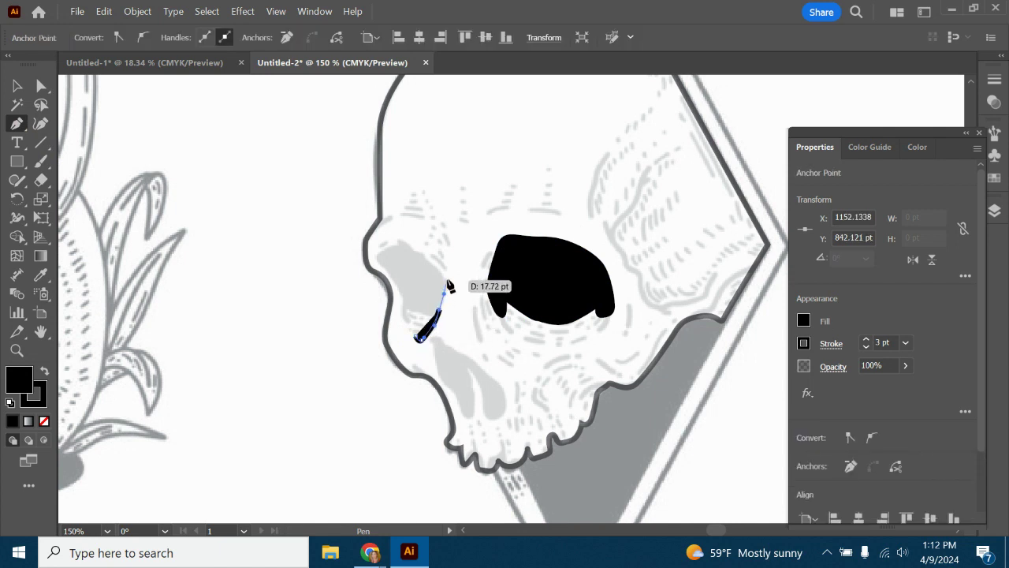
pyautogui.moveTo(444, 292); pyautogui.dragTo(448, 279)
pyautogui.moveTo(407, 235); pyautogui.dragTo(395, 237)
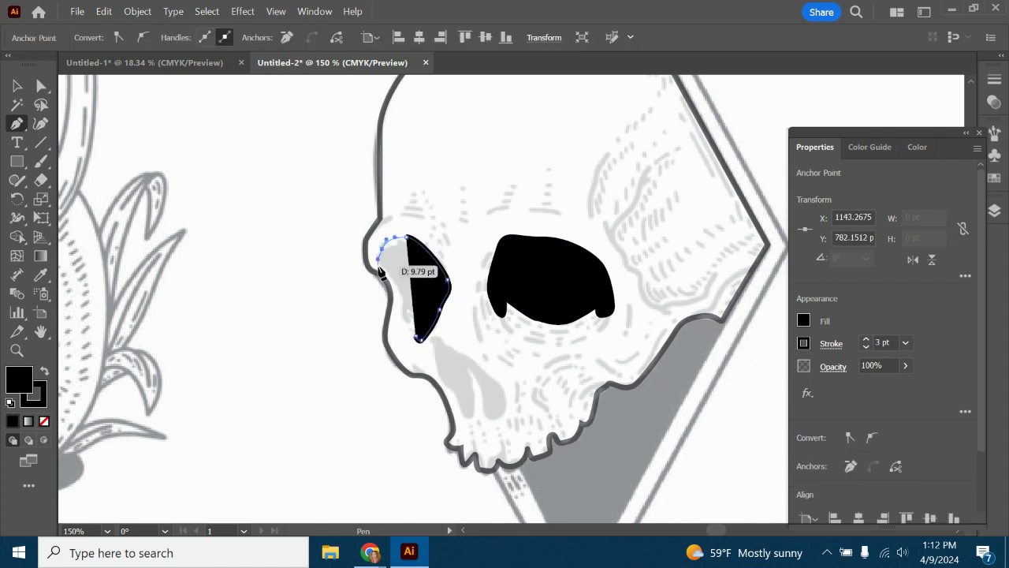
pyautogui.moveTo(388, 273); pyautogui.dragTo(412, 324)
pyautogui.click(418, 345)
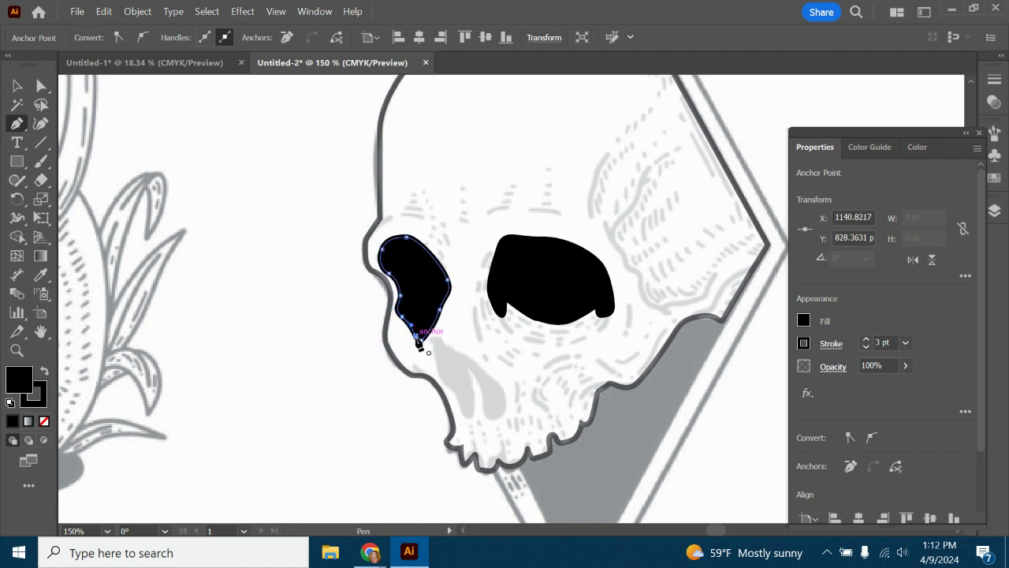
# Move the contextual task bar away from the skull and trace the nose cavity as a closed black shape with the Pen tool.
pyautogui.click(17, 86)
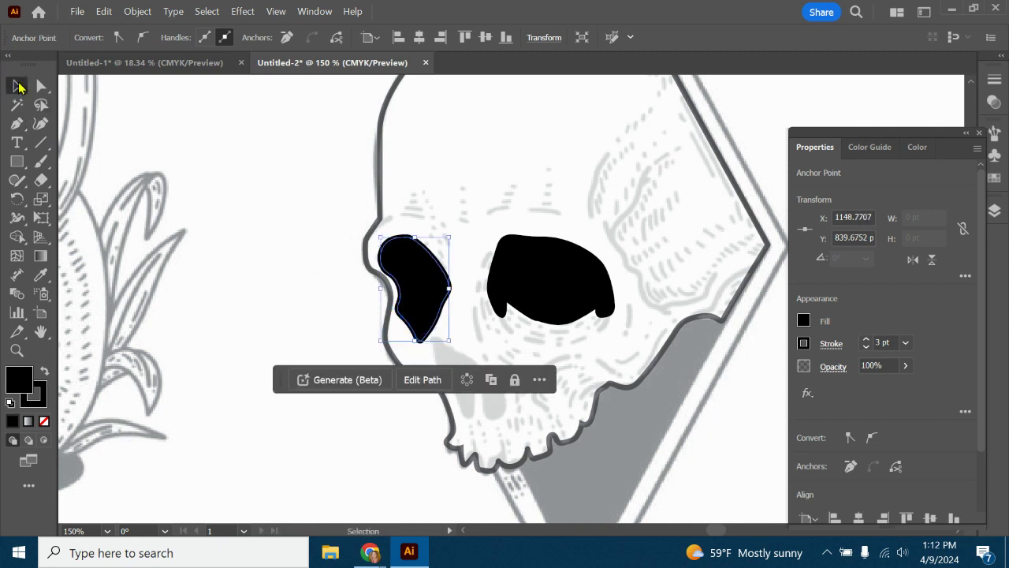
pyautogui.moveTo(280, 379); pyautogui.dragTo(101, 134)
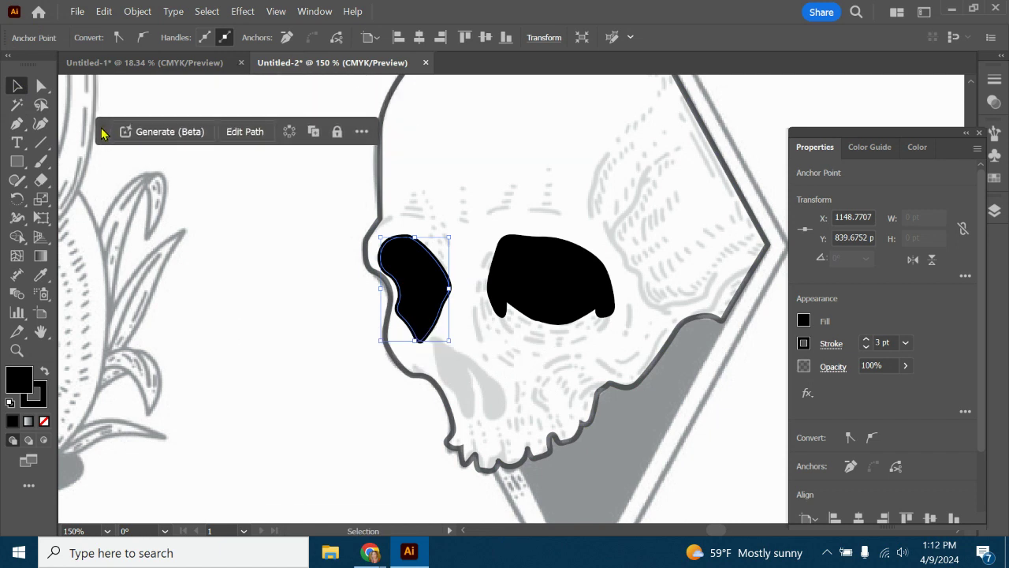
pyautogui.click(17, 123)
pyautogui.moveTo(430, 339); pyautogui.dragTo(440, 365)
pyautogui.moveTo(454, 398); pyautogui.dragTo(476, 423)
pyautogui.moveTo(470, 375); pyautogui.dragTo(506, 426)
pyautogui.moveTo(498, 386); pyautogui.dragTo(432, 337)
pyautogui.click(435, 342)
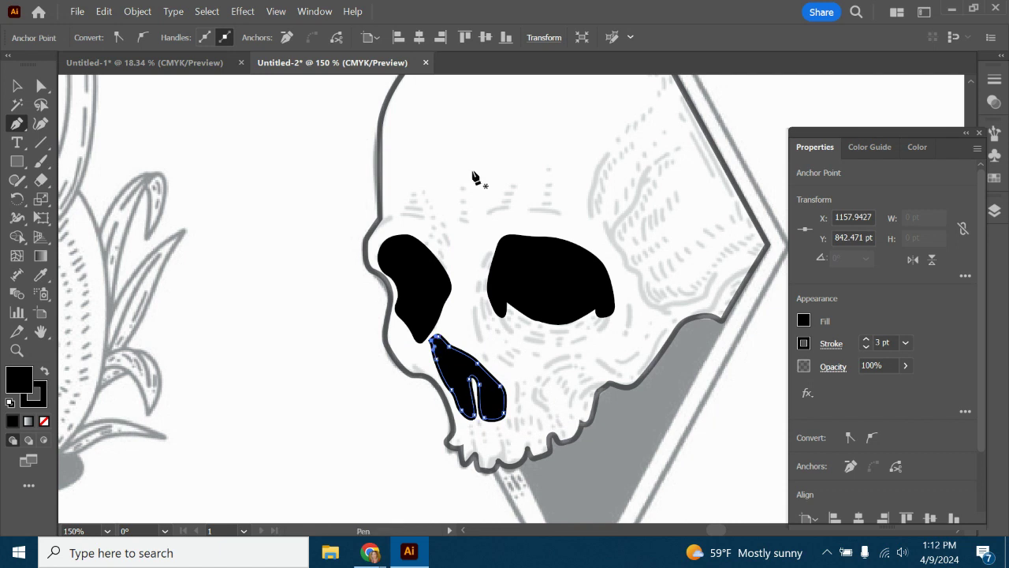
# Deselect the nose cavity and set the skull outline's opacity to 100%.
pyautogui.scroll(3, 592, 210)
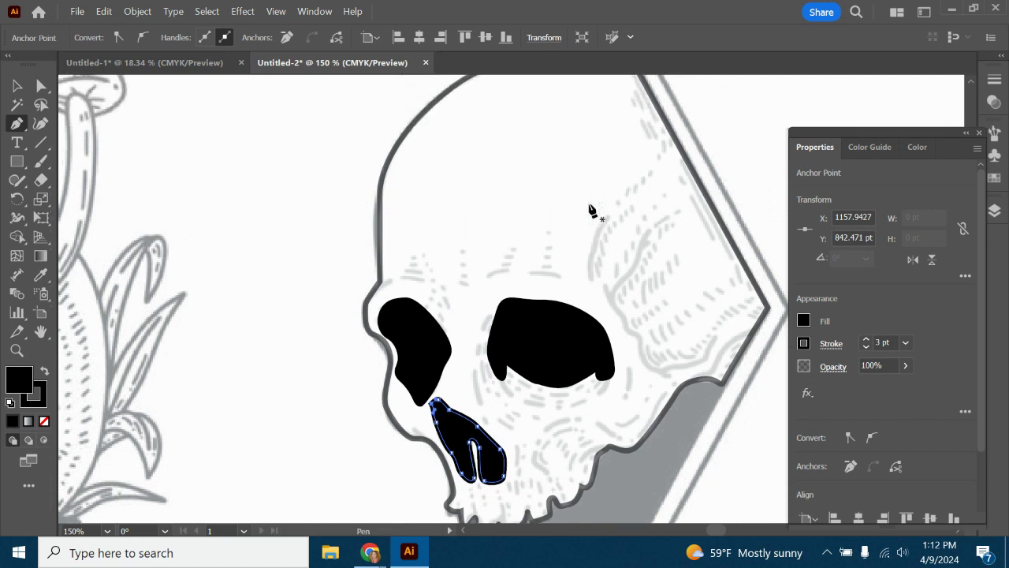
pyautogui.scroll(-4, 304, 327)
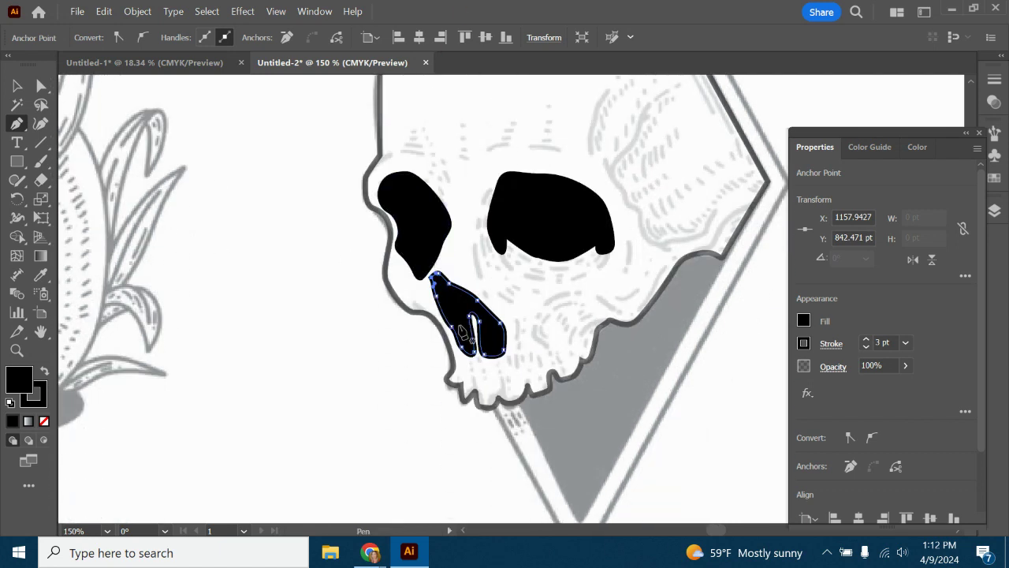
pyautogui.click(17, 86)
pyautogui.click(323, 373)
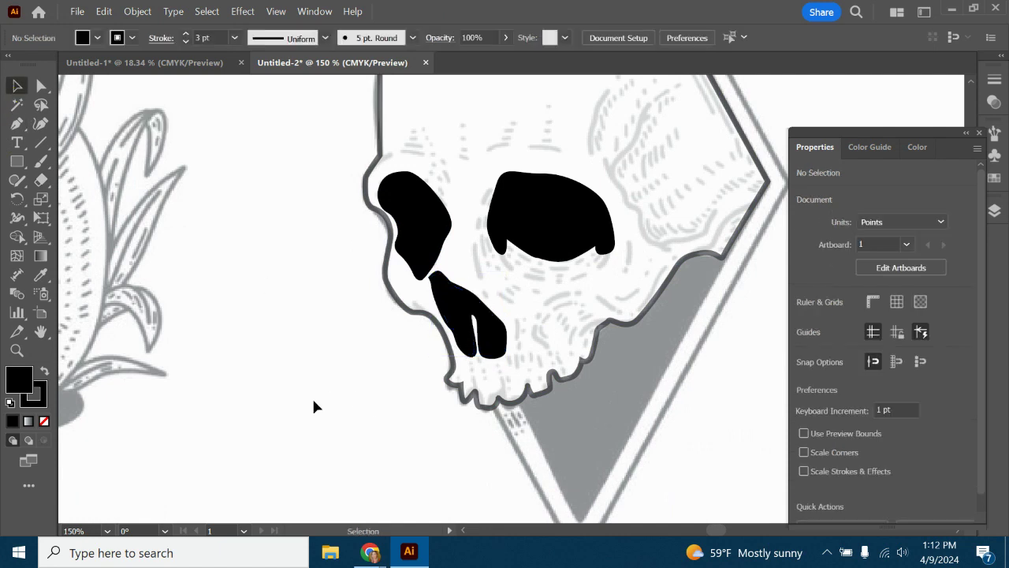
pyautogui.scroll(4, 578, 445)
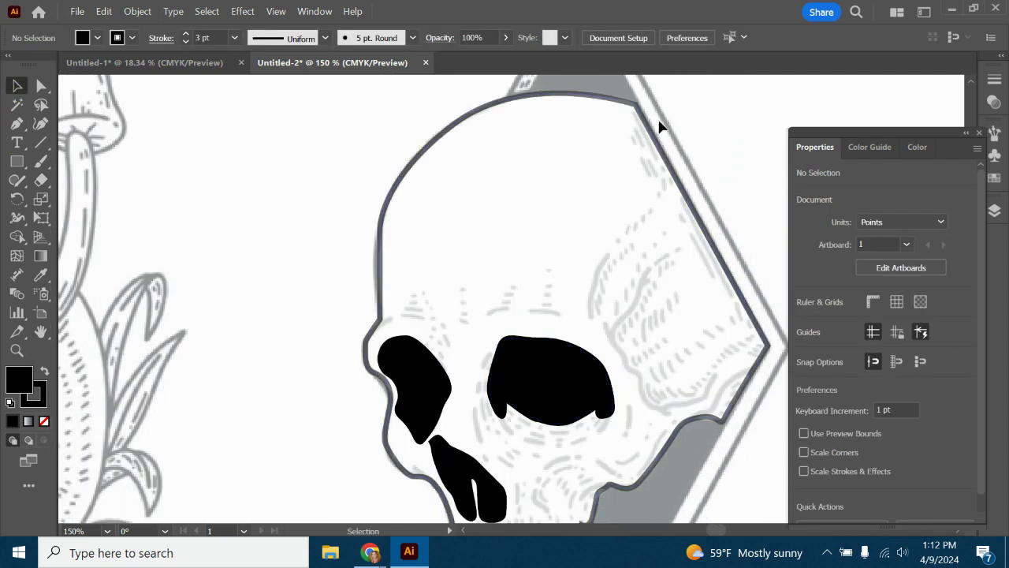
pyautogui.scroll(-3, 682, 348)
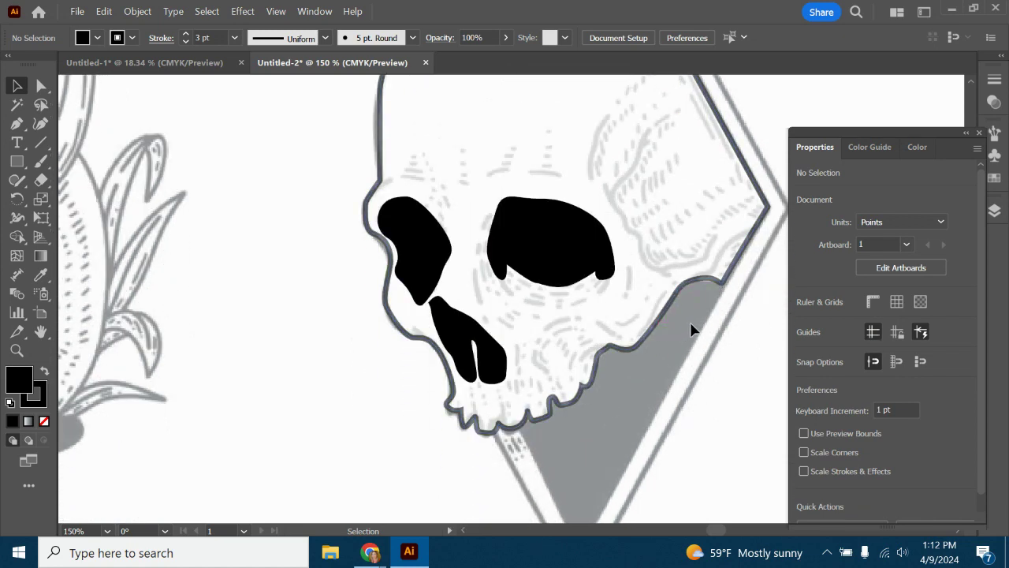
pyautogui.scroll(1, 691, 329)
pyautogui.click(604, 144)
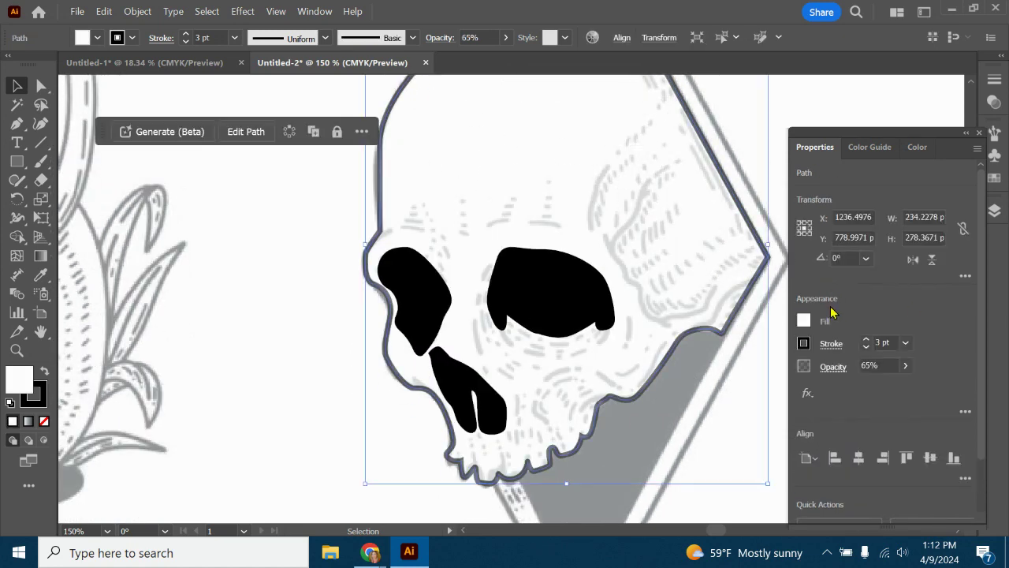
pyautogui.click(905, 365)
pyautogui.moveTo(878, 385); pyautogui.dragTo(940, 391)
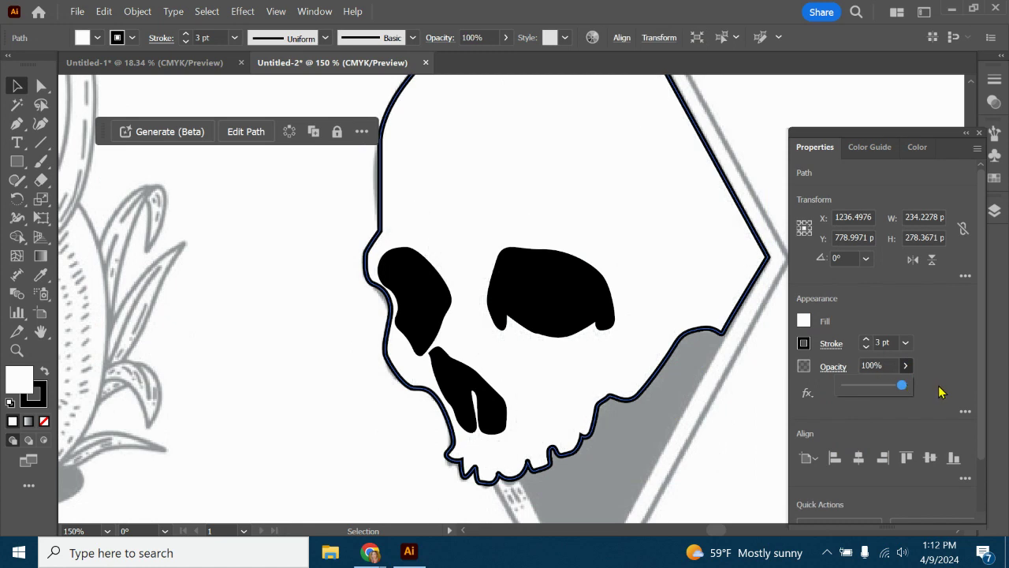
# Shift the anchor points on the left eye socket's outer edge inward with the Direct Selection tool, away from the skull outline.
pyautogui.click(412, 278)
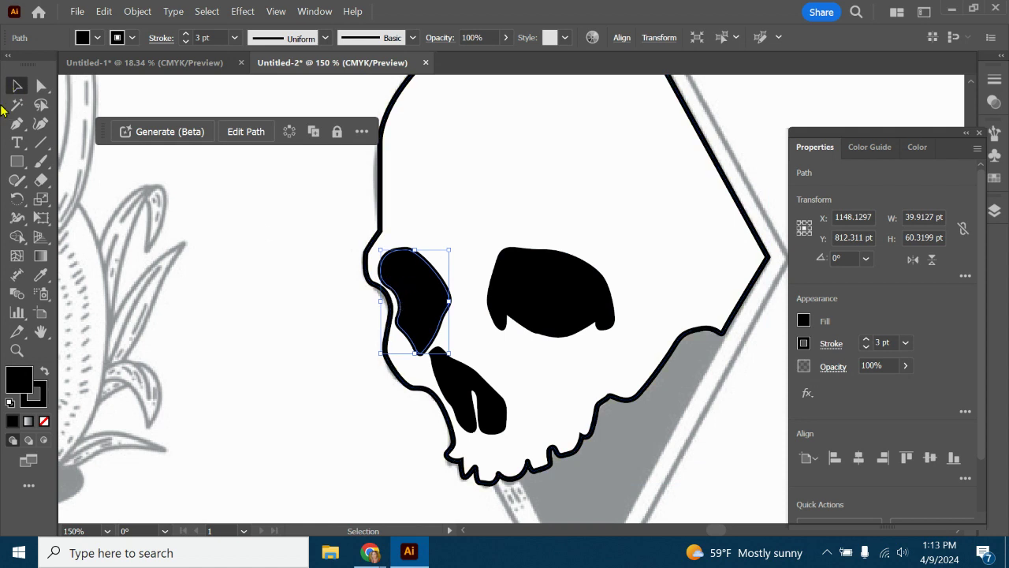
pyautogui.click(44, 86)
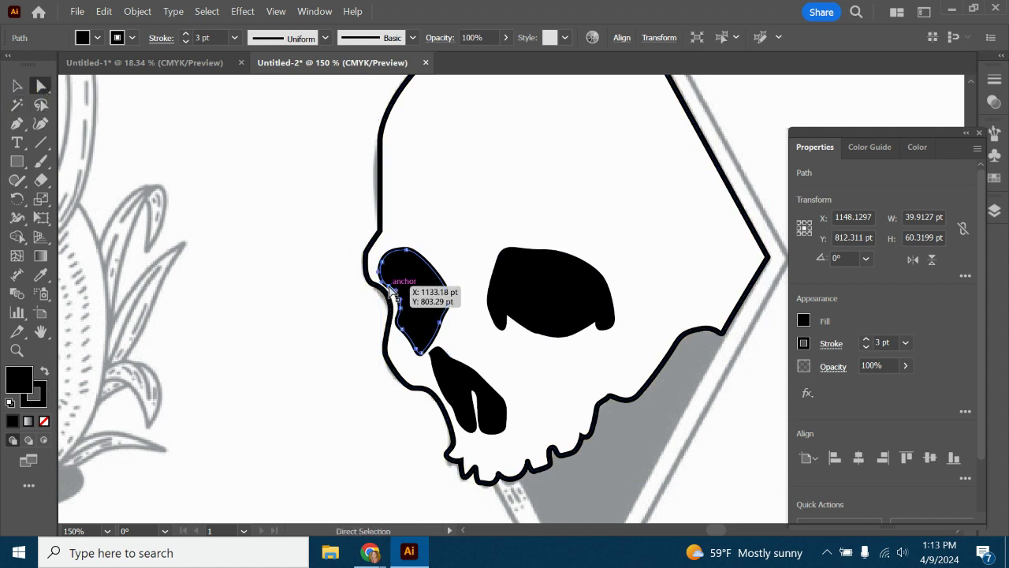
pyautogui.click(392, 286)
pyautogui.moveTo(392, 289); pyautogui.dragTo(407, 338)
pyautogui.click(315, 320)
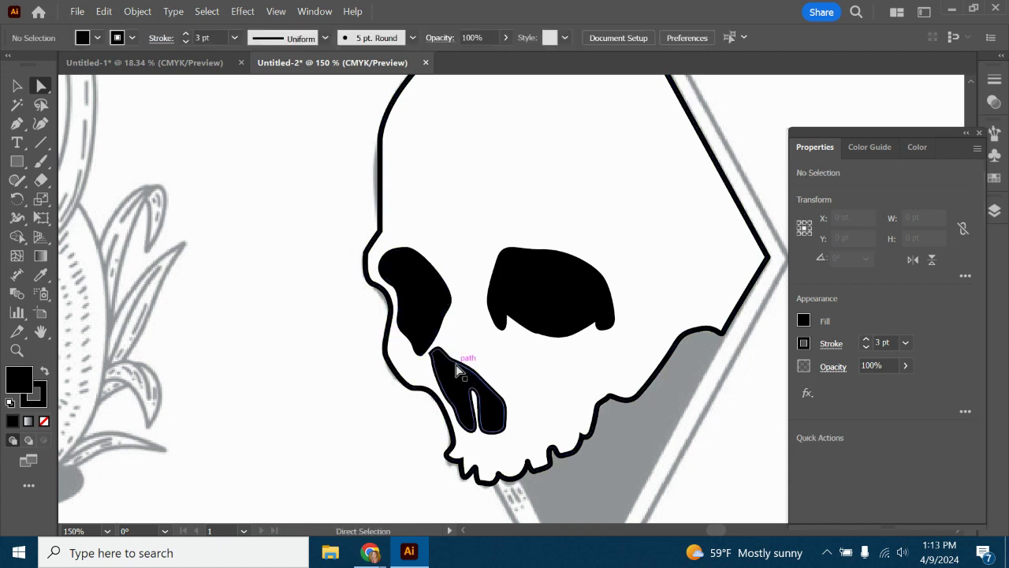
# Move the anchor points at the nose cavity's upper tip slightly away from the left eye socket, and clear the selection.
pyautogui.click(460, 370)
pyautogui.moveTo(435, 352); pyautogui.dragTo(445, 353)
pyautogui.click(440, 358)
pyautogui.click(439, 348)
pyautogui.click(559, 384)
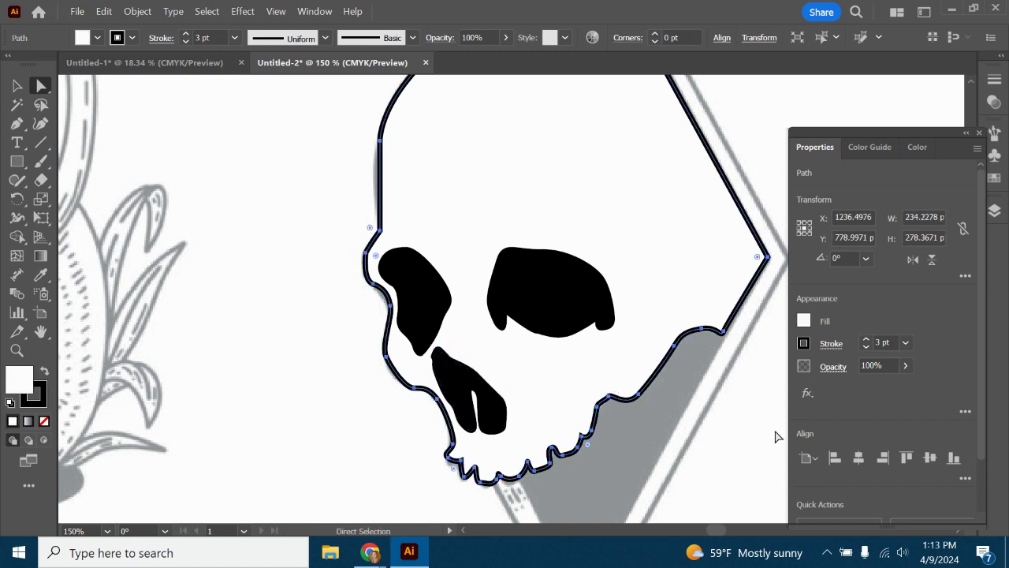
pyautogui.click(738, 449)
# Lower the skull outline's opacity to 51% to reveal the template's shading lines.
pyautogui.click(581, 144)
pyautogui.click(905, 366)
pyautogui.moveTo(905, 385); pyautogui.dragTo(874, 388)
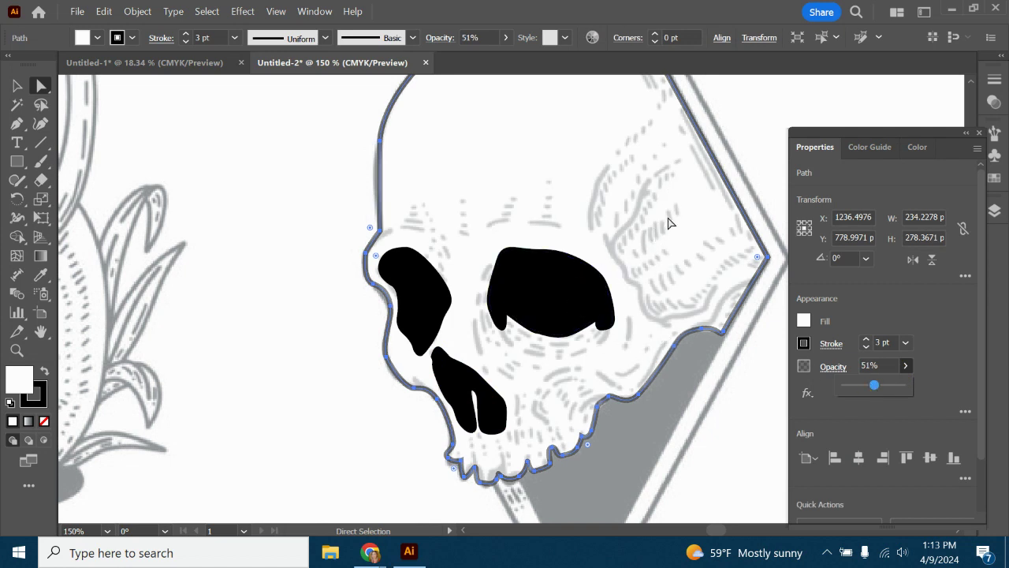
pyautogui.scroll(3, 606, 261)
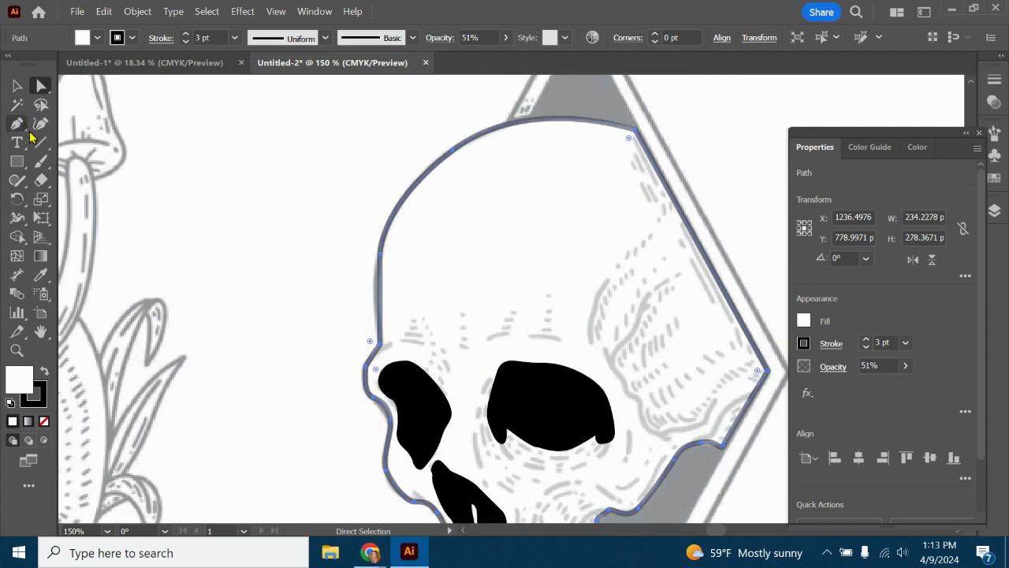
pyautogui.scroll(-3, 82, 190)
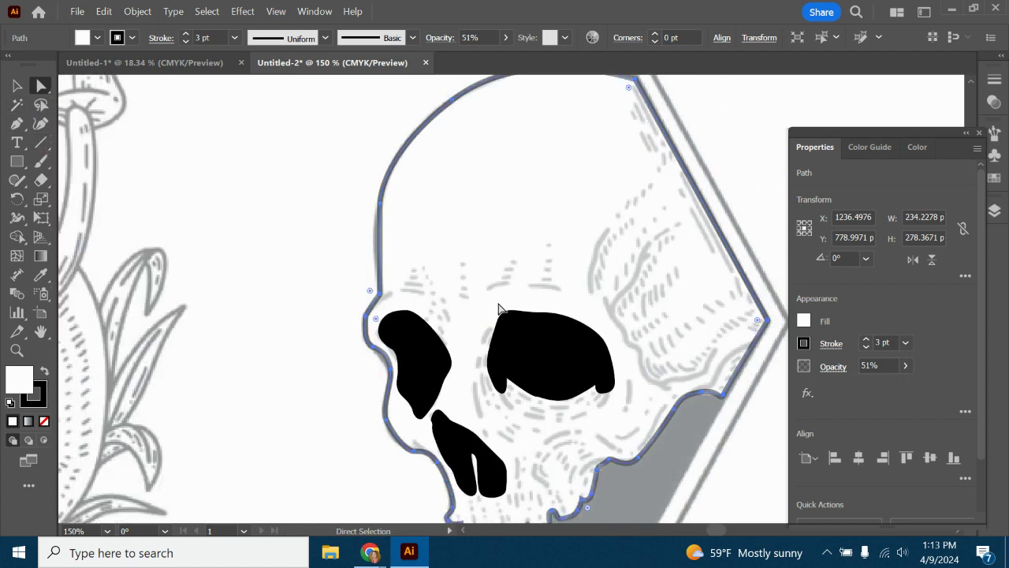
# Create a new calligraphic brush for the Paintbrush tool with 0° angle, 100% roundness and a fixed 2 pt size.
pyautogui.click(42, 162)
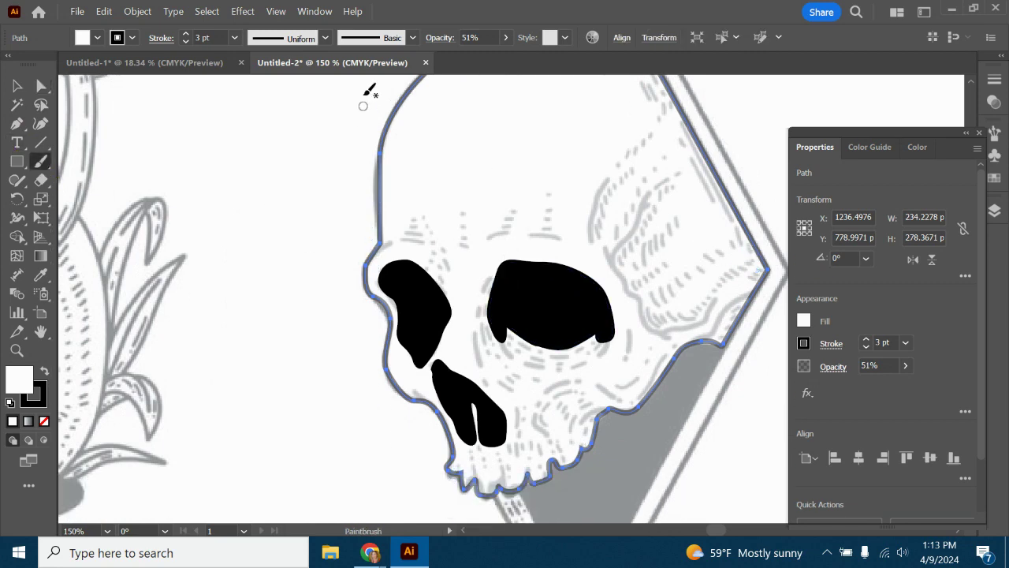
pyautogui.click(321, 12)
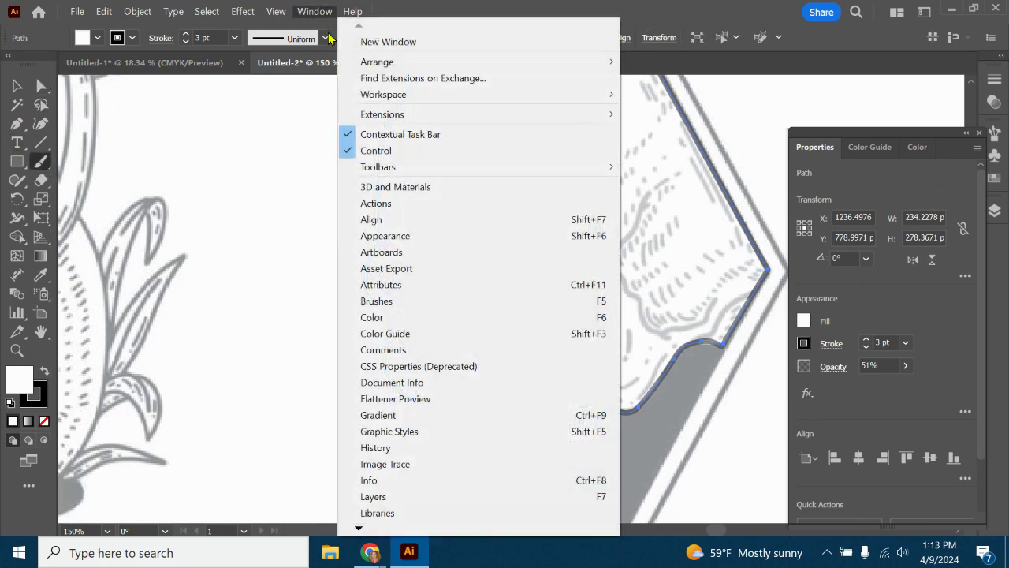
pyautogui.click(416, 303)
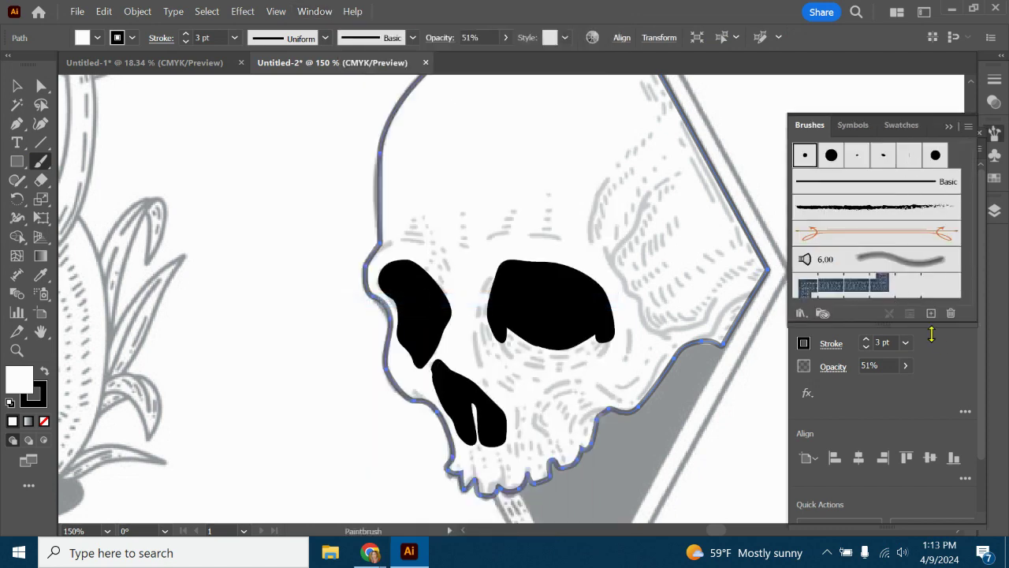
pyautogui.click(930, 314)
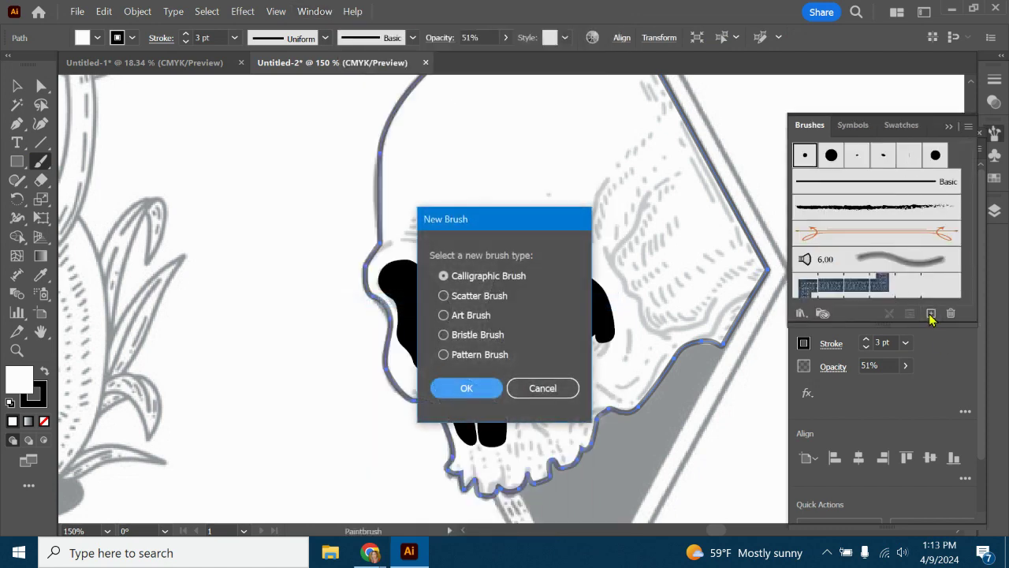
pyautogui.click(485, 391)
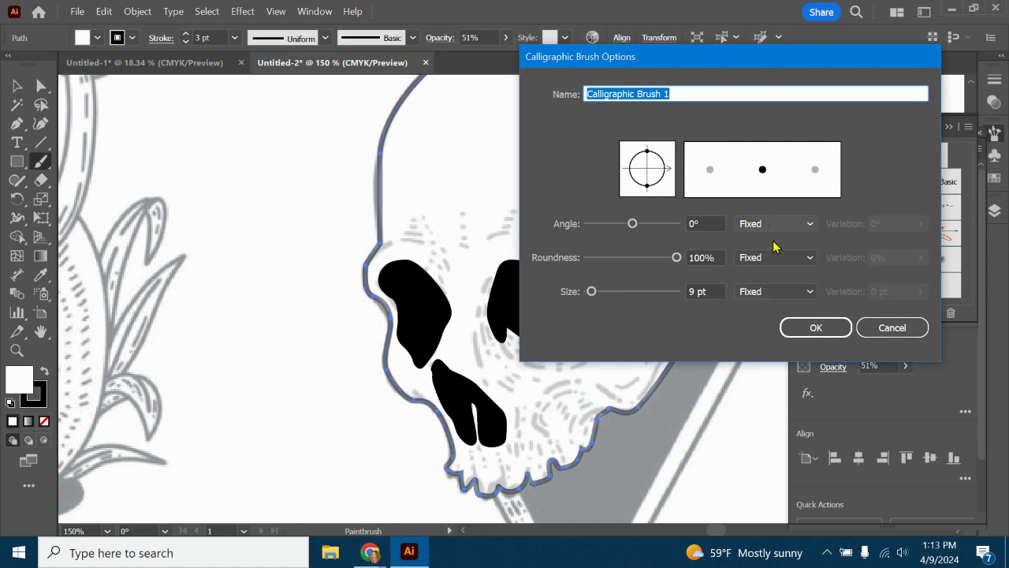
pyautogui.click(778, 224)
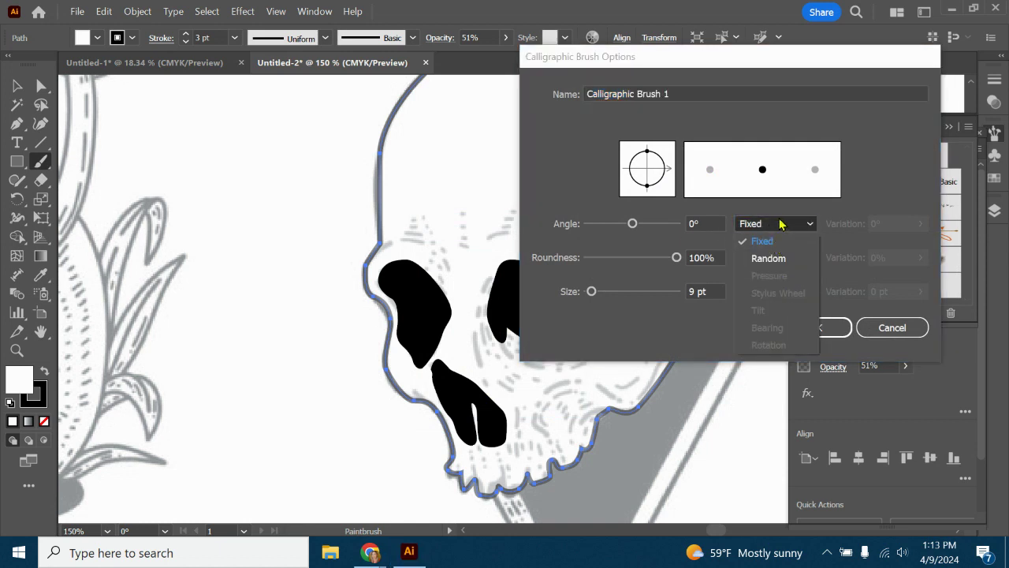
pyautogui.click(791, 219)
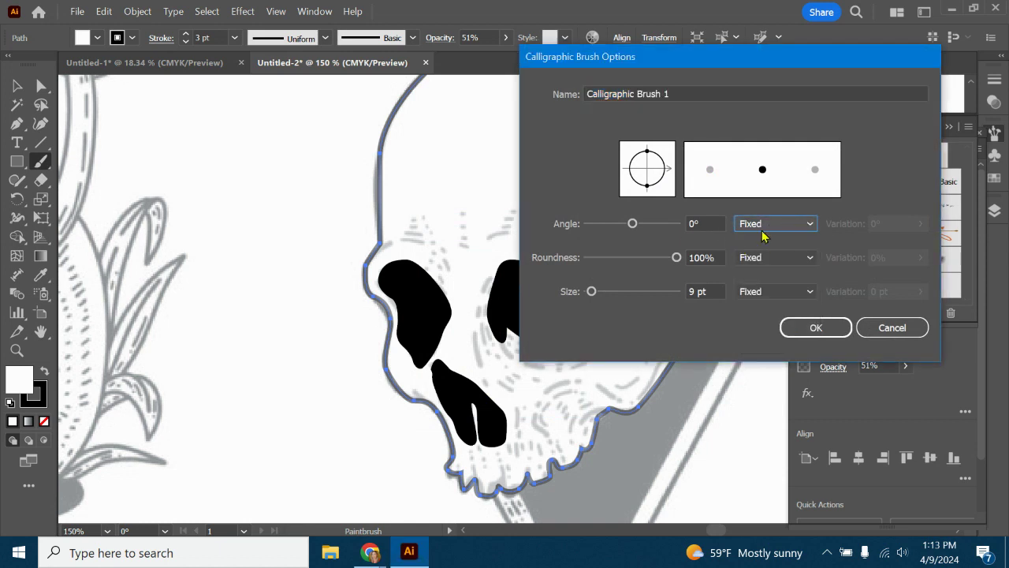
pyautogui.click(762, 227)
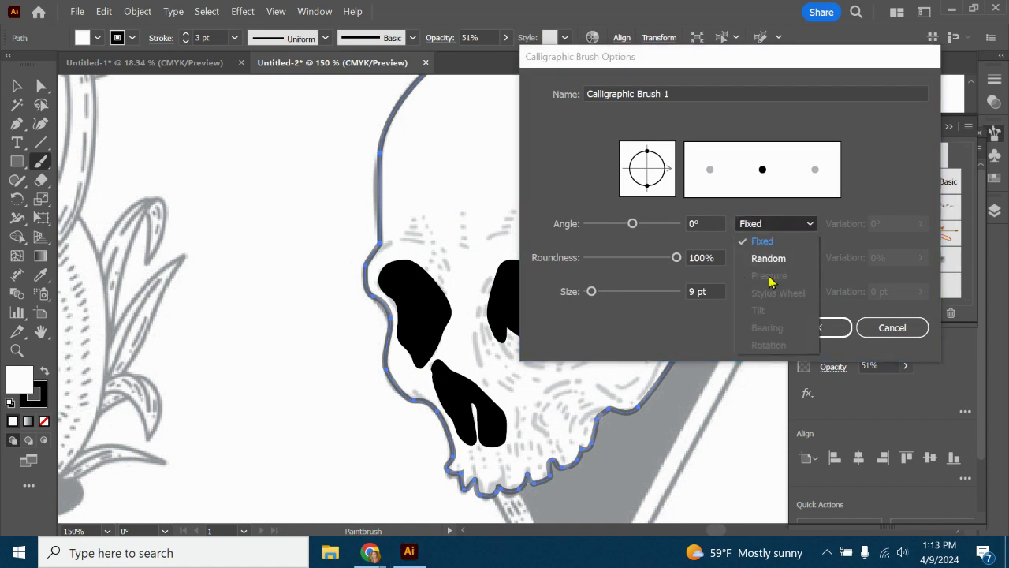
pyautogui.click(632, 325)
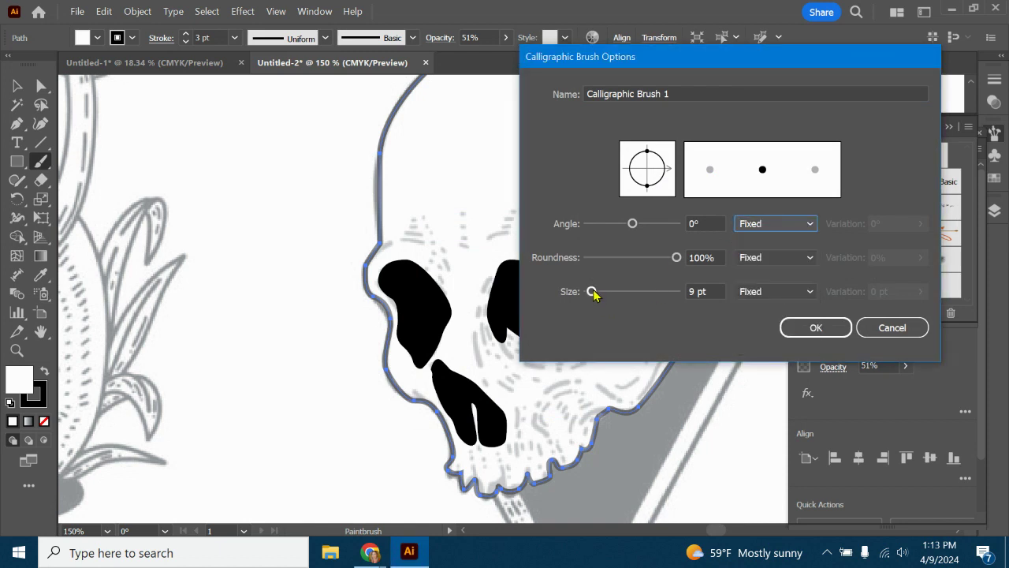
pyautogui.moveTo(592, 292); pyautogui.dragTo(588, 292)
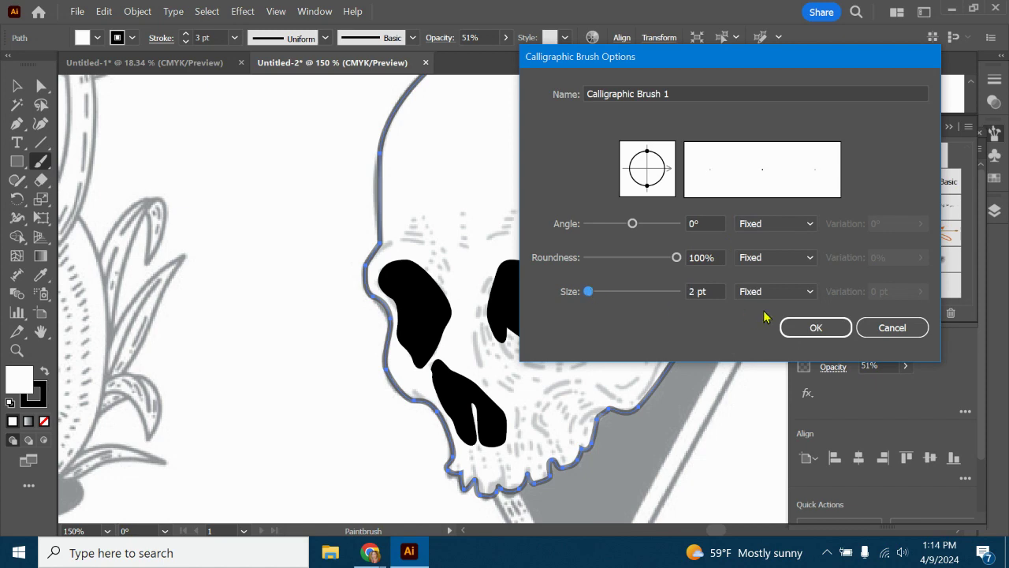
pyautogui.click(795, 328)
# Undo a test stroke and paint the wavy temple crease lines beside the right eye socket over the template with the Paintbrush.
pyautogui.moveTo(606, 197); pyautogui.dragTo(661, 234)
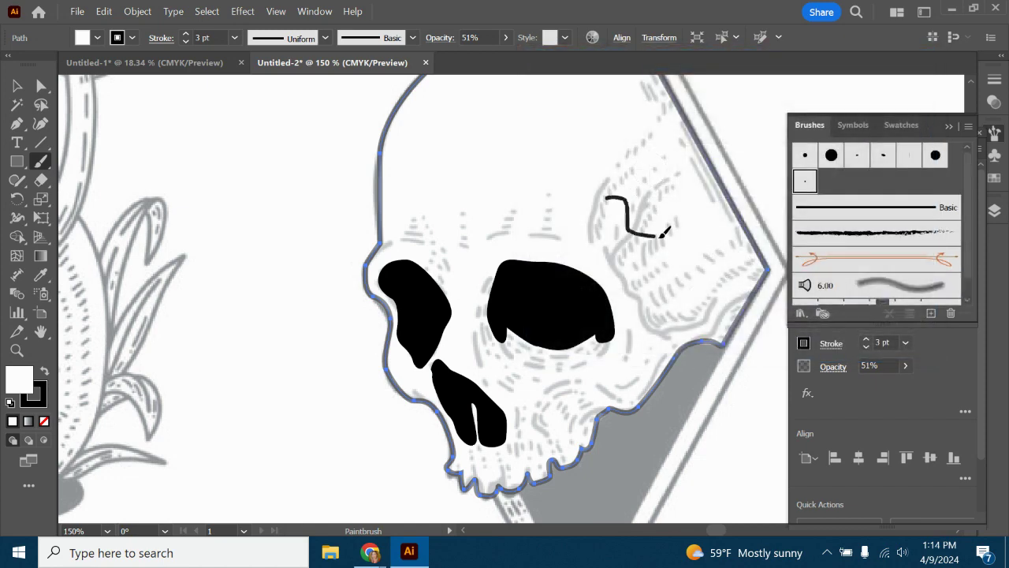
pyautogui.hotkey('ctrl', 'z')
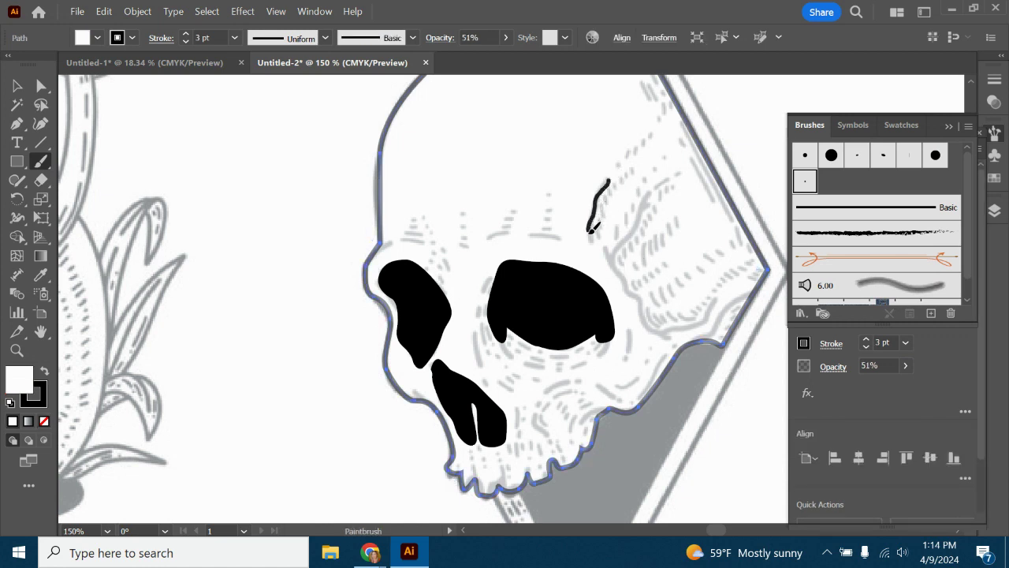
pyautogui.moveTo(593, 227); pyautogui.dragTo(589, 241)
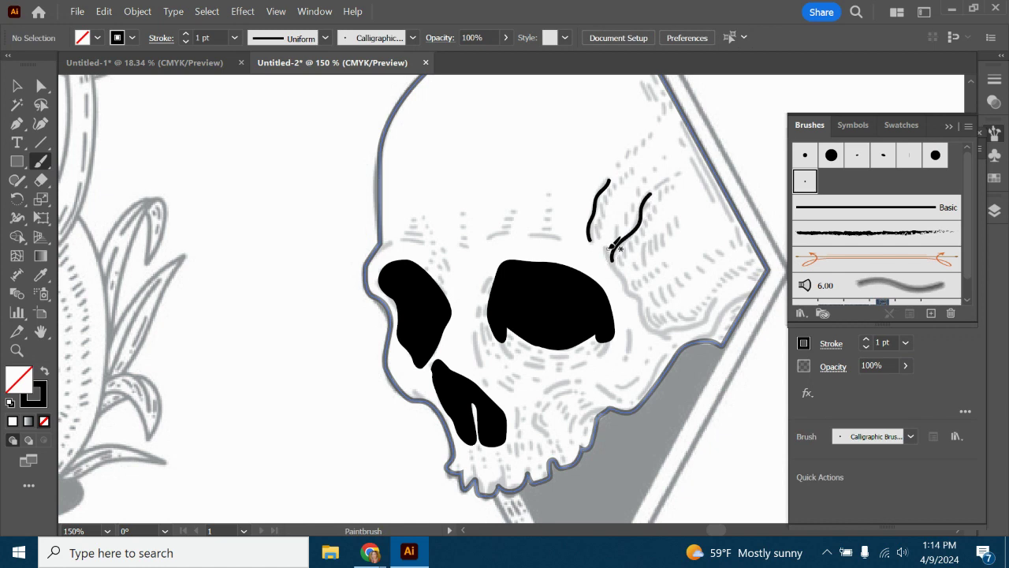
pyautogui.moveTo(612, 246); pyautogui.dragTo(614, 261)
pyautogui.moveTo(672, 334); pyautogui.dragTo(670, 336)
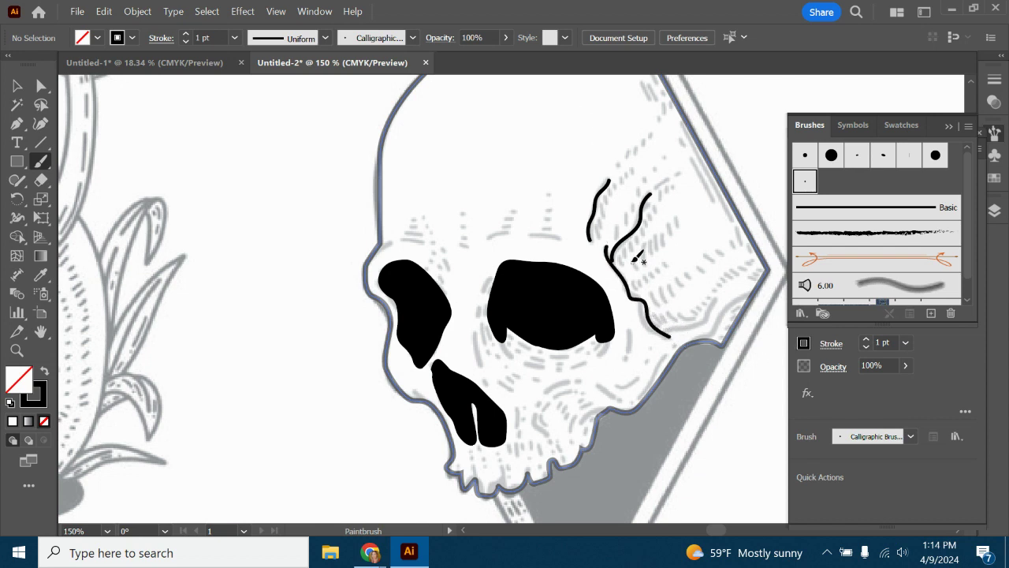
# Draw a short curved brow line above the right eye socket with the Curvature tool and set its stroke to 2 pt.
pyautogui.click(41, 123)
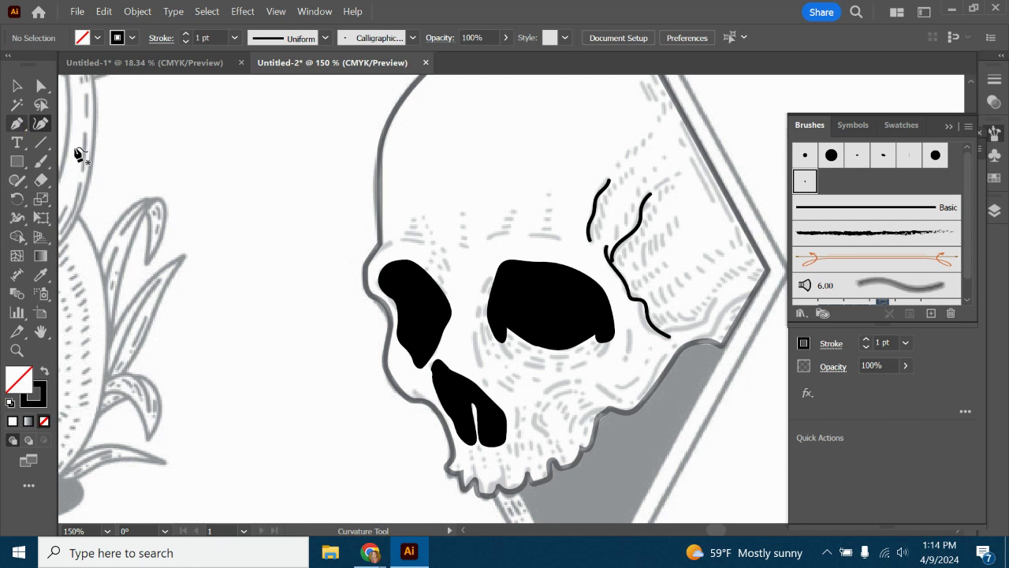
pyautogui.click(488, 236)
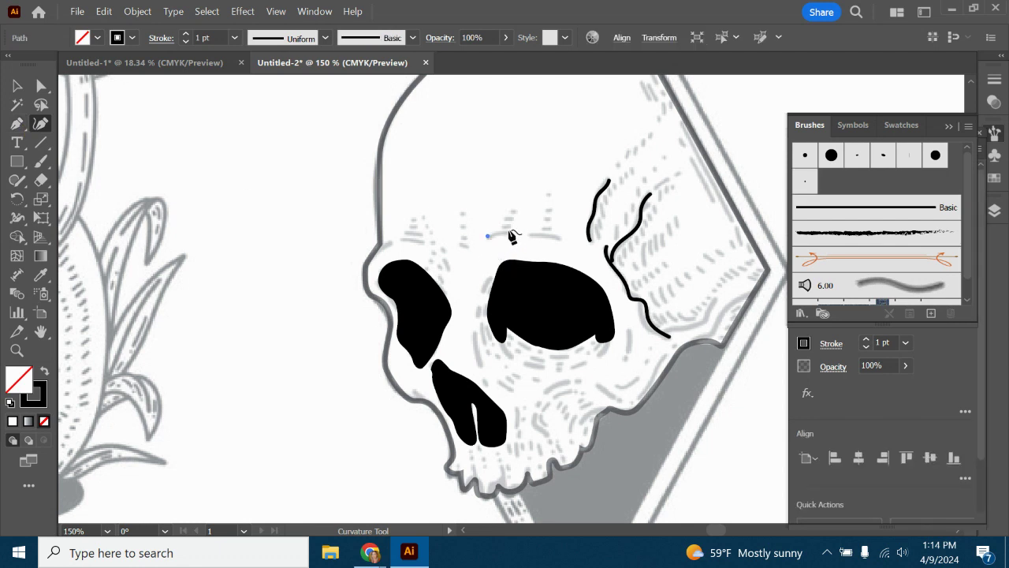
pyautogui.click(509, 231)
pyautogui.press('v')
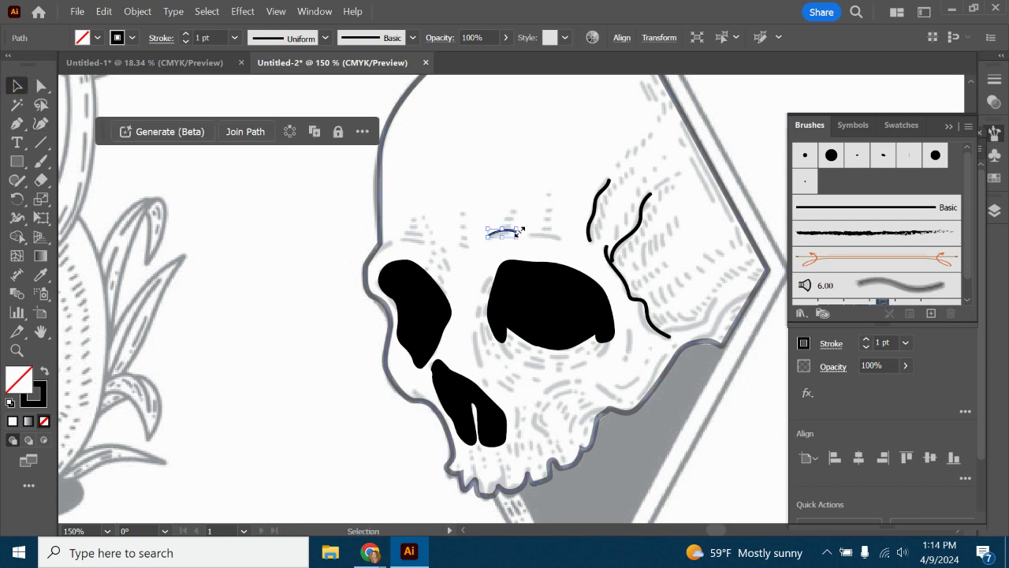
pyautogui.click(866, 343)
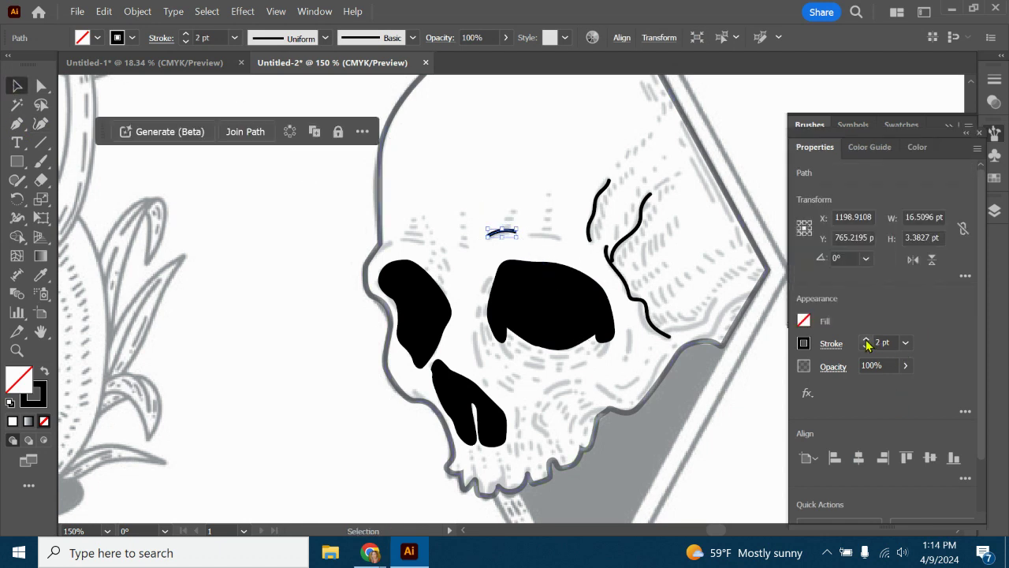
pyautogui.click(867, 348)
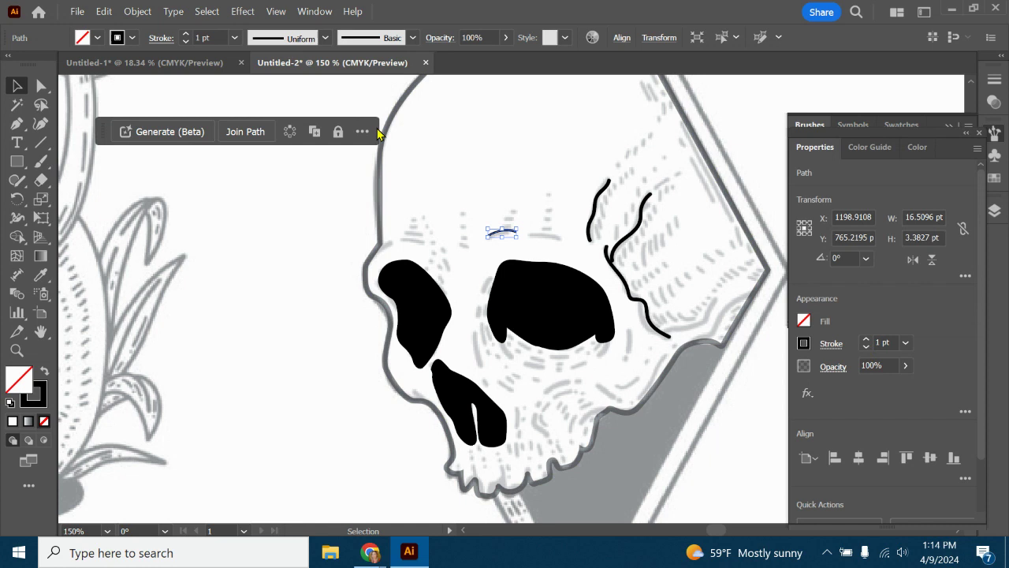
pyautogui.click(867, 340)
pyautogui.click(506, 233)
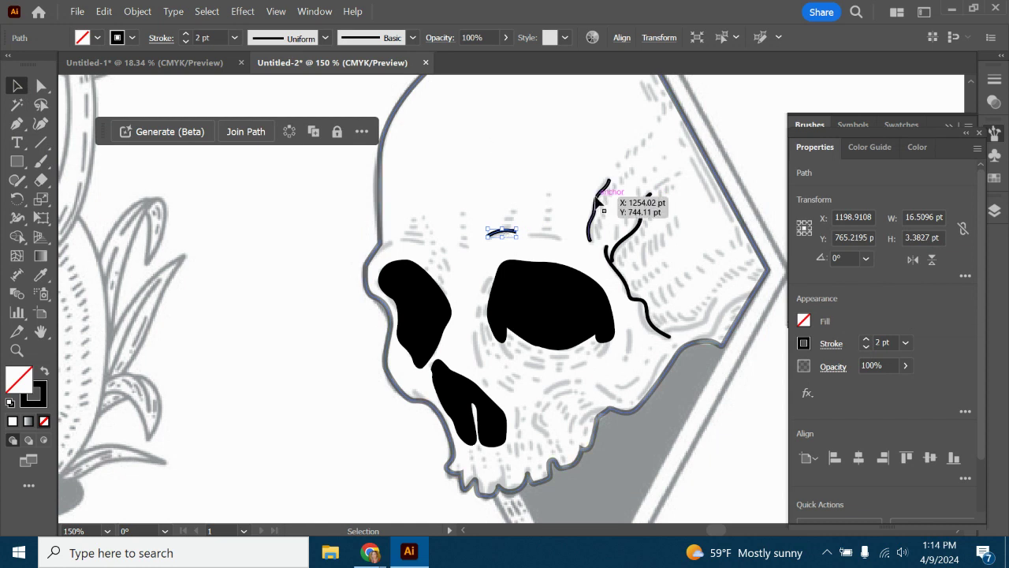
pyautogui.click(559, 191)
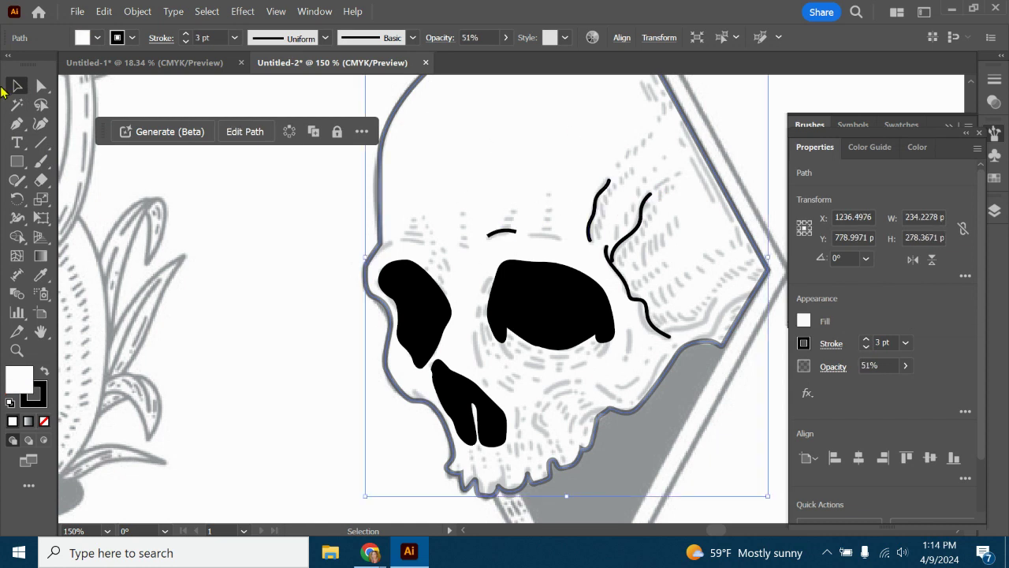
# Paint shading dashes above the right eye socket, plus hatch marks and lower contour lines on the temple, with the Paintbrush.
pyautogui.click(42, 162)
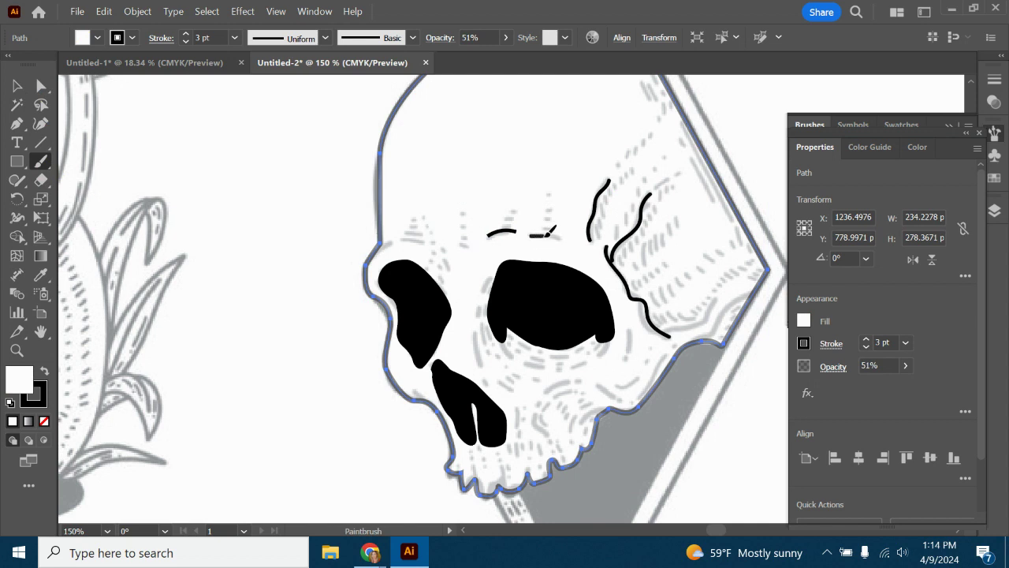
pyautogui.hotkey('ctrl', 'shift', 'a')
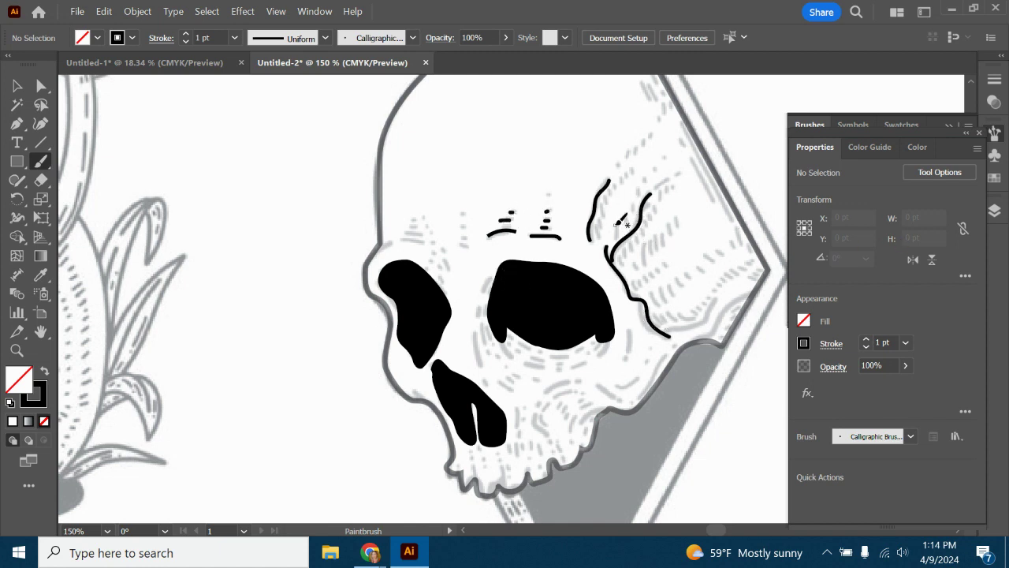
pyautogui.moveTo(629, 227); pyautogui.dragTo(652, 180)
pyautogui.moveTo(645, 238)
pyautogui.mouseDown()
pyautogui.moveTo(670, 230)
pyautogui.moveTo(681, 264)
pyautogui.moveTo(661, 289)
pyautogui.moveTo(674, 303)
pyautogui.moveTo(704, 274)
pyautogui.mouseUp()
pyautogui.moveTo(710, 251); pyautogui.dragTo(717, 259)
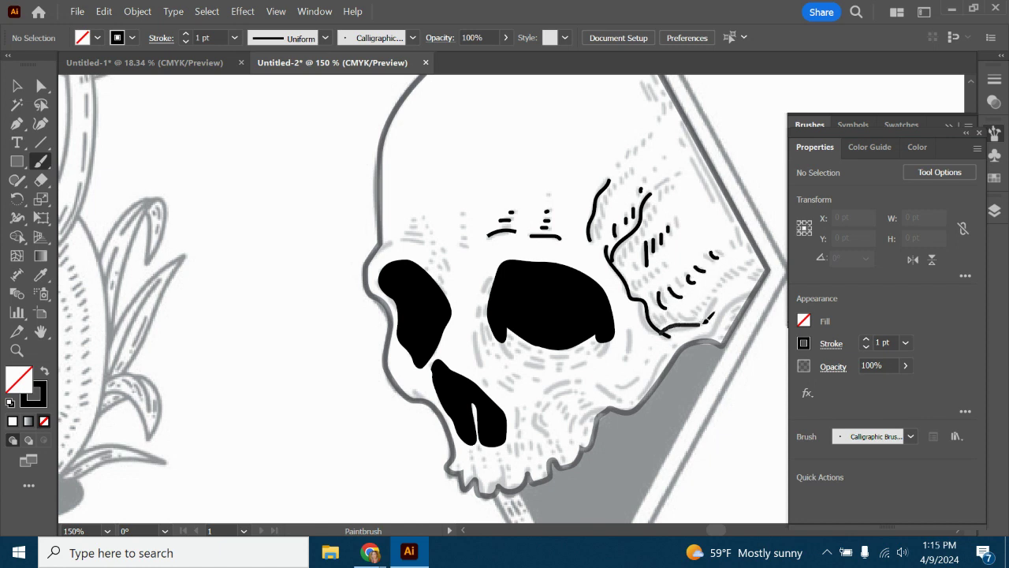
pyautogui.moveTo(705, 322); pyautogui.dragTo(713, 306)
pyautogui.moveTo(752, 289); pyautogui.dragTo(752, 289)
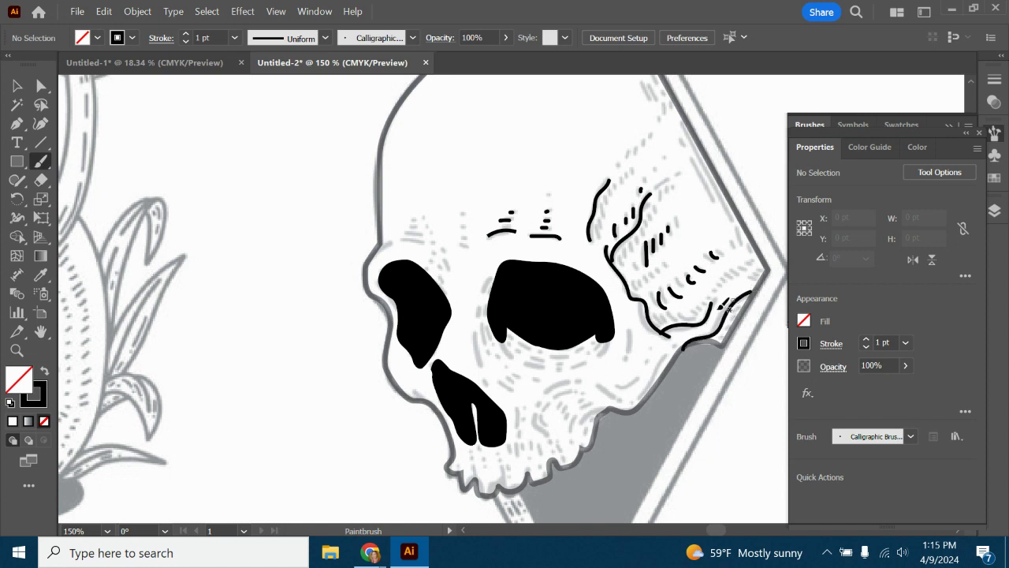
# Paint shading strokes along the inner and lower edges of the right eye socket, across the cheek and above the teeth.
pyautogui.moveTo(547, 395); pyautogui.dragTo(584, 387)
pyautogui.moveTo(471, 335); pyautogui.dragTo(489, 361)
pyautogui.moveTo(486, 280); pyautogui.dragTo(476, 317)
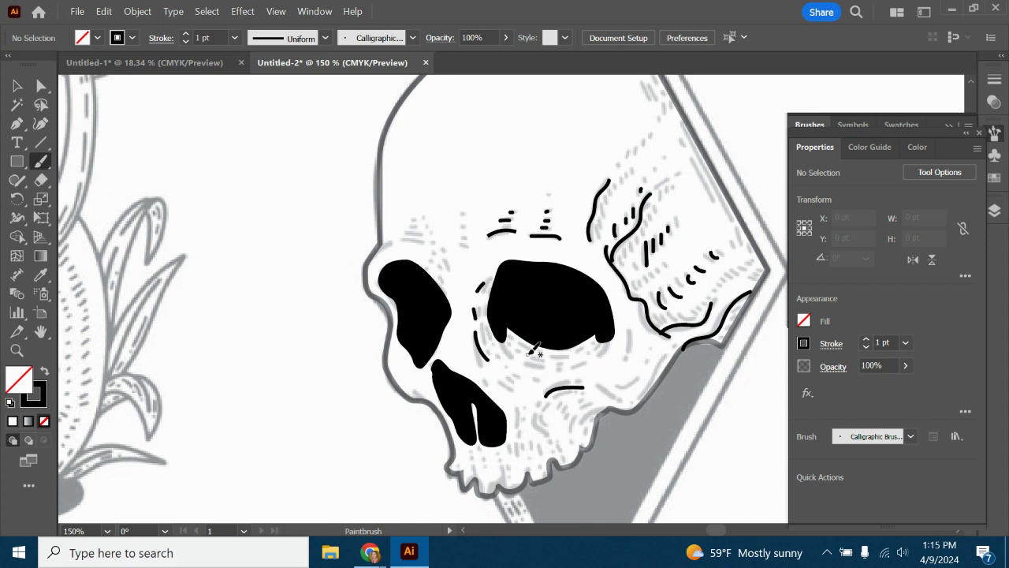
pyautogui.moveTo(528, 355)
pyautogui.mouseDown()
pyautogui.moveTo(582, 366)
pyautogui.moveTo(518, 360)
pyautogui.mouseUp()
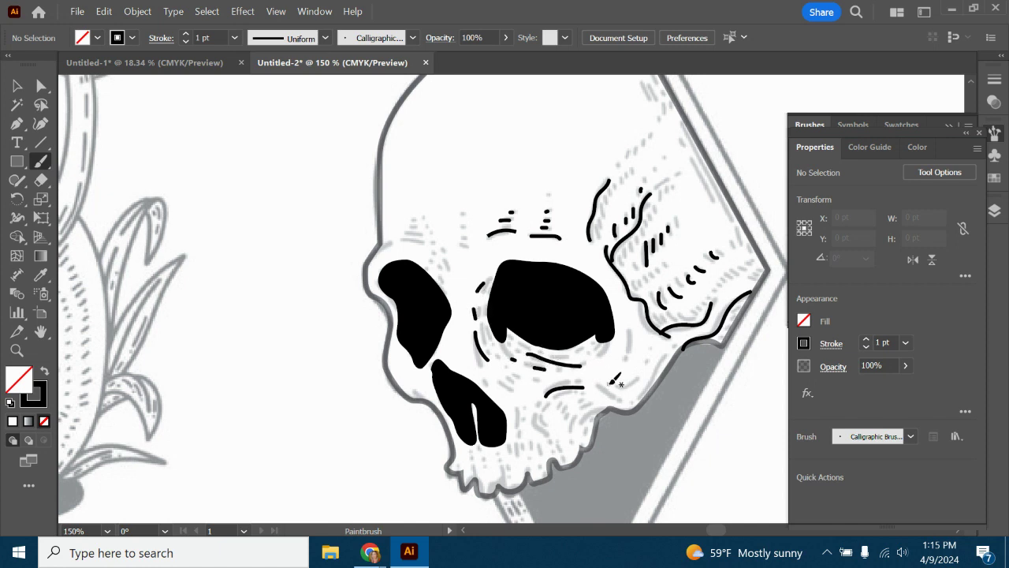
pyautogui.moveTo(607, 386); pyautogui.dragTo(619, 394)
pyautogui.moveTo(546, 417); pyautogui.dragTo(544, 433)
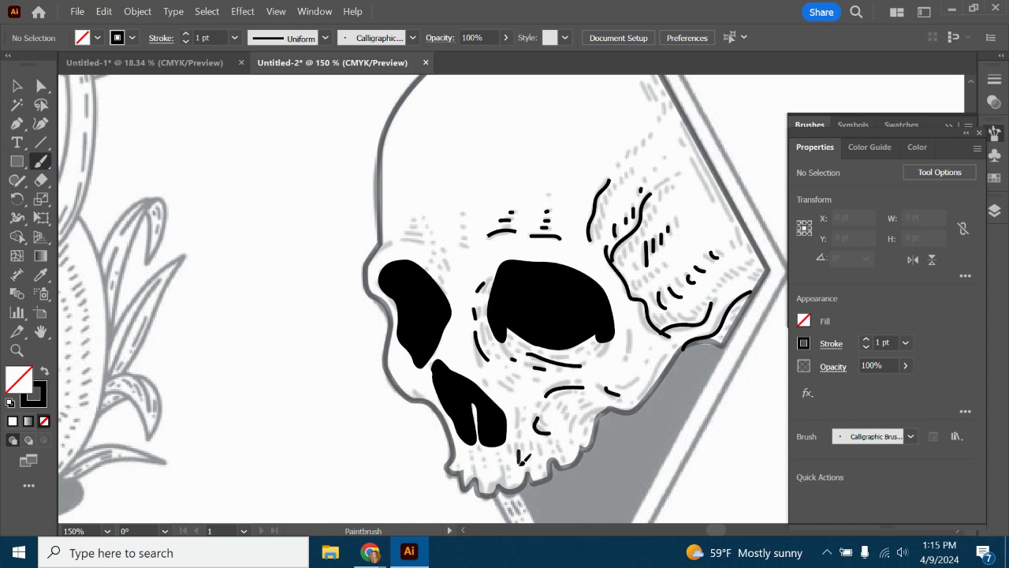
pyautogui.moveTo(497, 462)
pyautogui.mouseDown()
pyautogui.moveTo(497, 475)
pyautogui.moveTo(475, 470)
pyautogui.moveTo(513, 471)
pyautogui.mouseUp()
# Paint brow dashes above the left eye socket and short contour lines on the cheekbone beside the right eye socket.
pyautogui.moveTo(379, 247)
pyautogui.mouseDown()
pyautogui.moveTo(399, 246)
pyautogui.moveTo(424, 218)
pyautogui.mouseUp()
pyautogui.moveTo(445, 262)
pyautogui.mouseDown()
pyautogui.moveTo(450, 270)
pyautogui.moveTo(449, 250)
pyautogui.mouseUp()
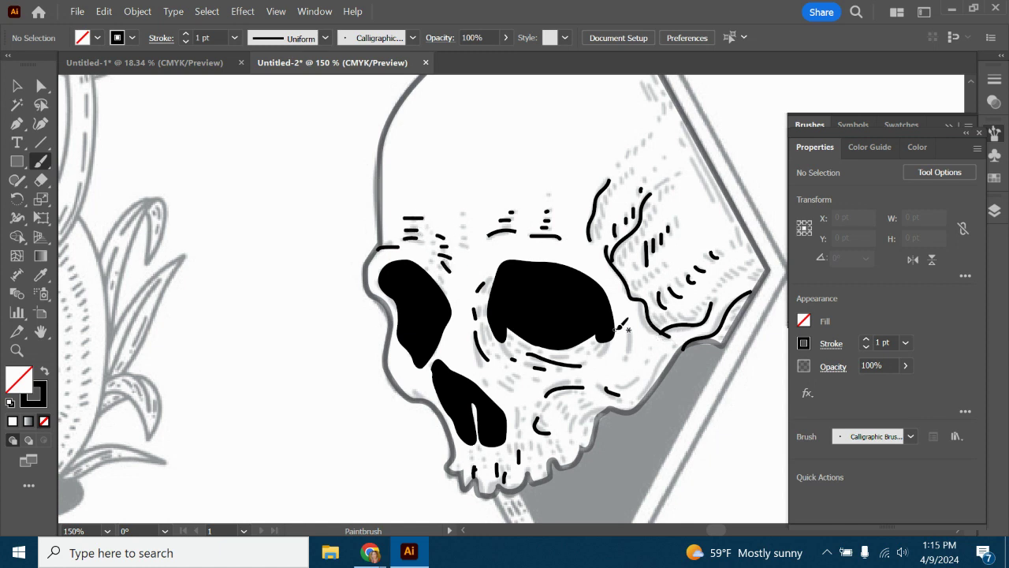
pyautogui.moveTo(627, 331)
pyautogui.mouseDown()
pyautogui.moveTo(663, 354)
pyautogui.moveTo(650, 377)
pyautogui.mouseUp()
# Set the skull outline's opacity to 100%.
pyautogui.click(523, 134)
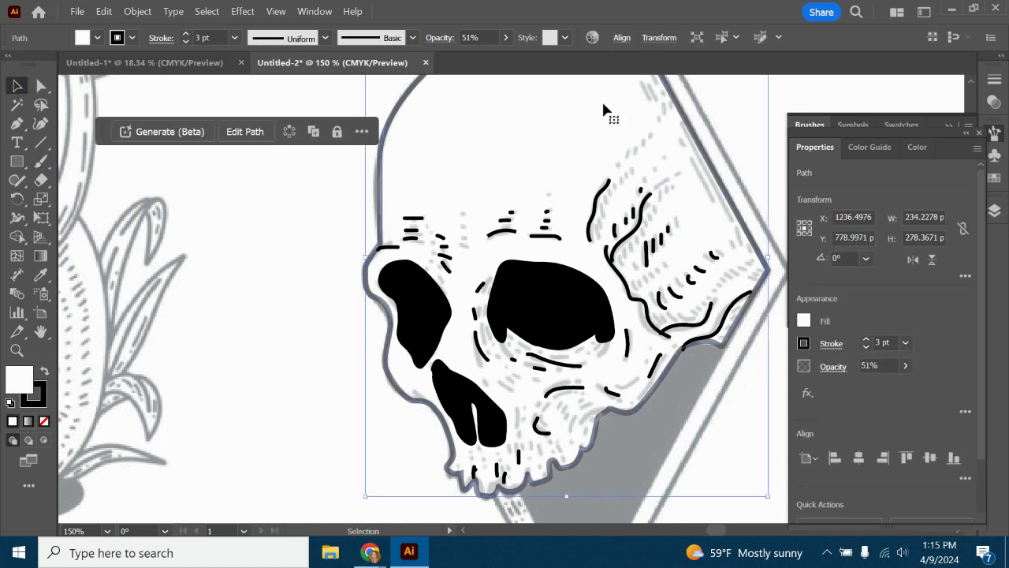
pyautogui.click(904, 367)
pyautogui.moveTo(874, 386); pyautogui.dragTo(903, 385)
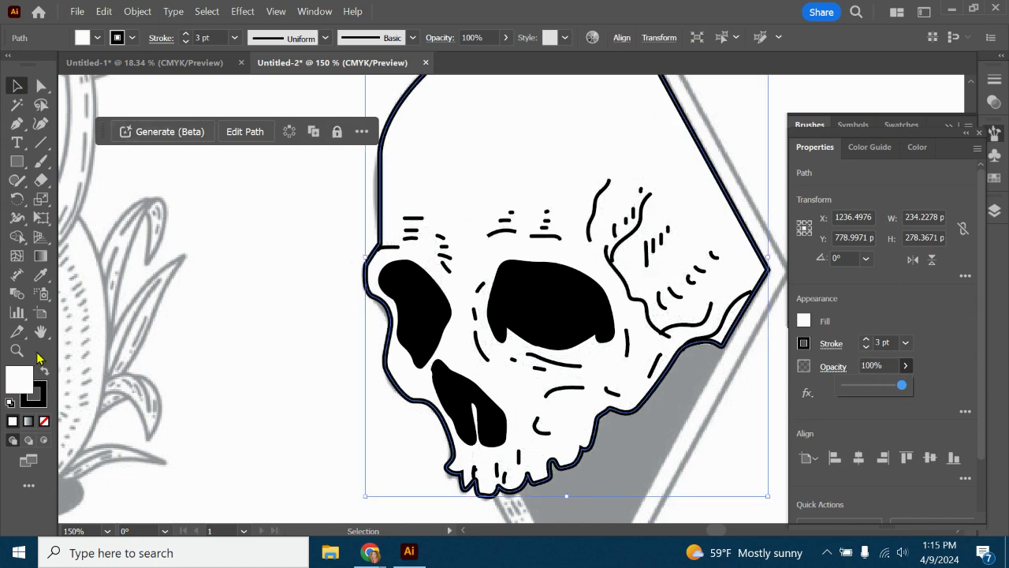
# Move the complete traced skull off the diamond template into the empty area beside it to view it on its own.
pyautogui.click(107, 531)
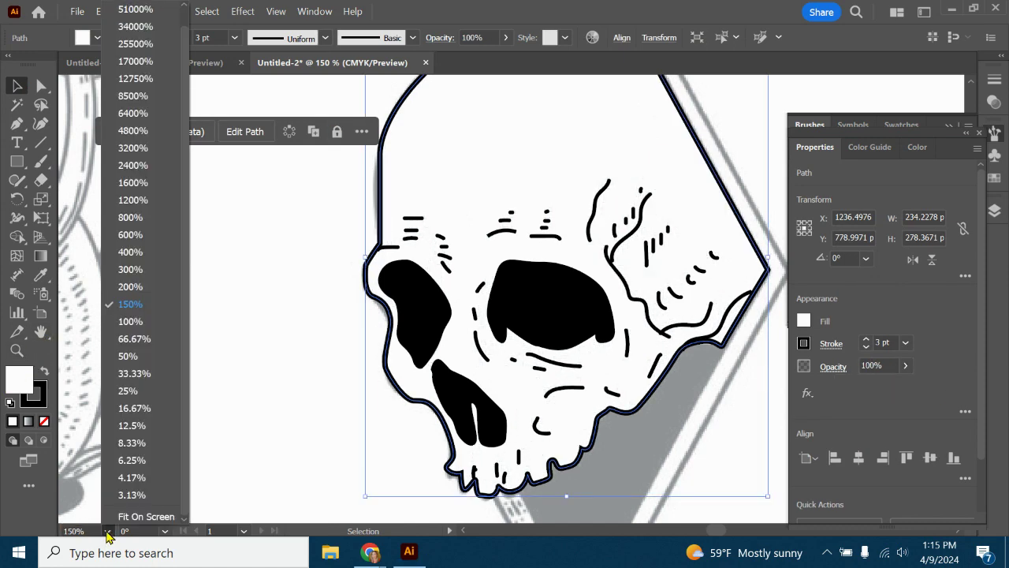
pyautogui.click(120, 356)
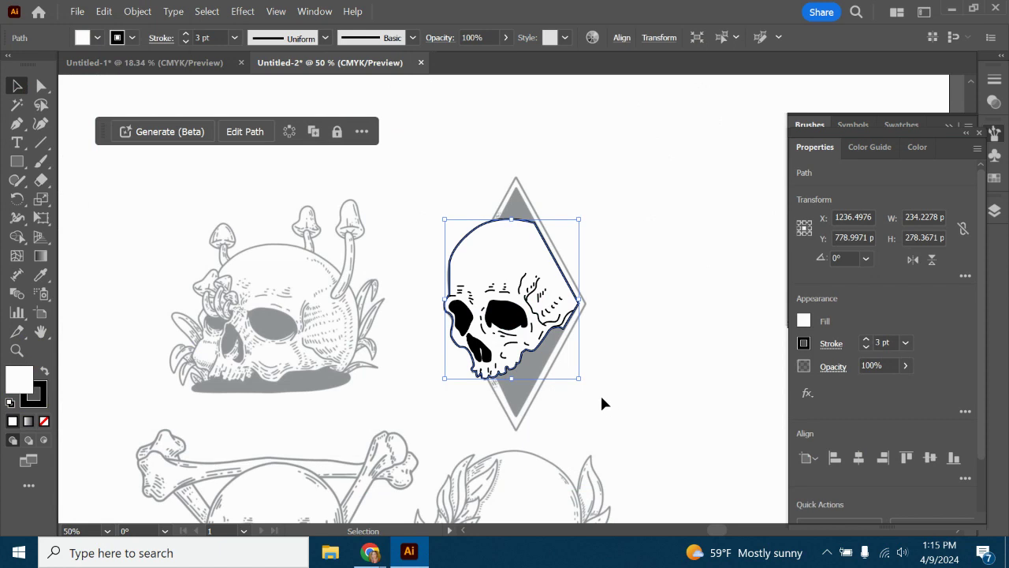
pyautogui.click(688, 334)
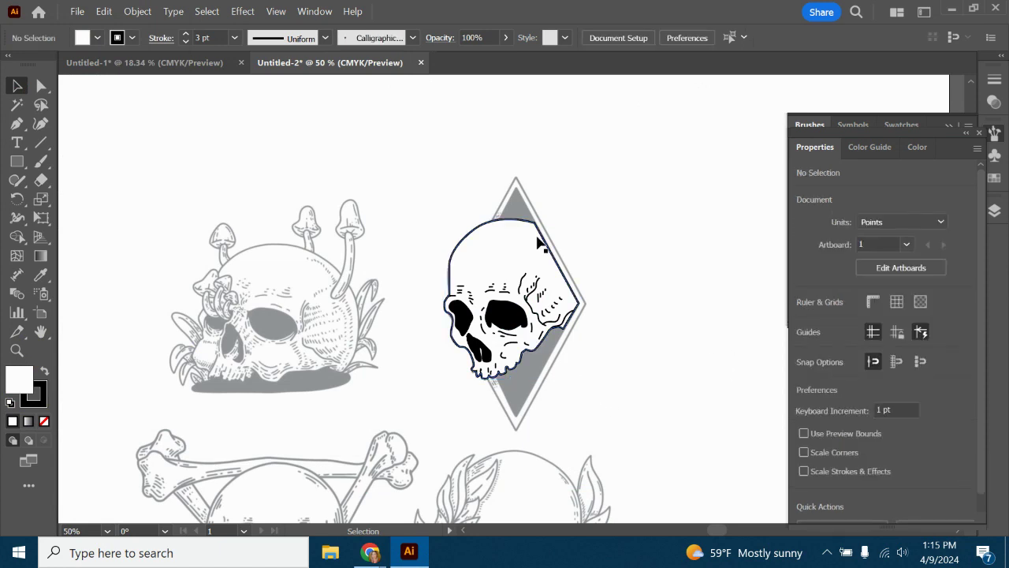
pyautogui.moveTo(419, 180); pyautogui.dragTo(647, 394)
pyautogui.moveTo(520, 274); pyautogui.dragTo(690, 253)
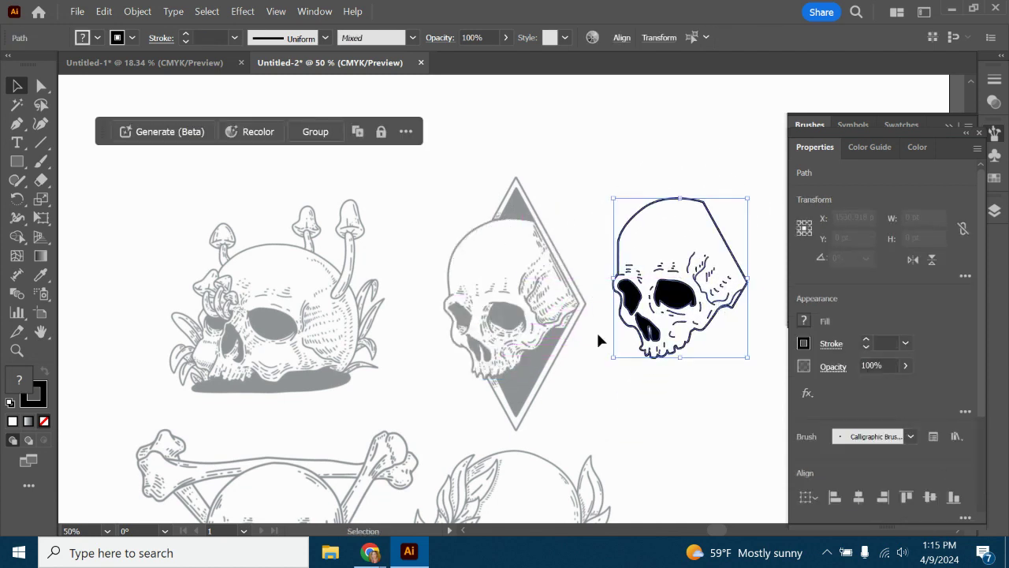
pyautogui.click(676, 444)
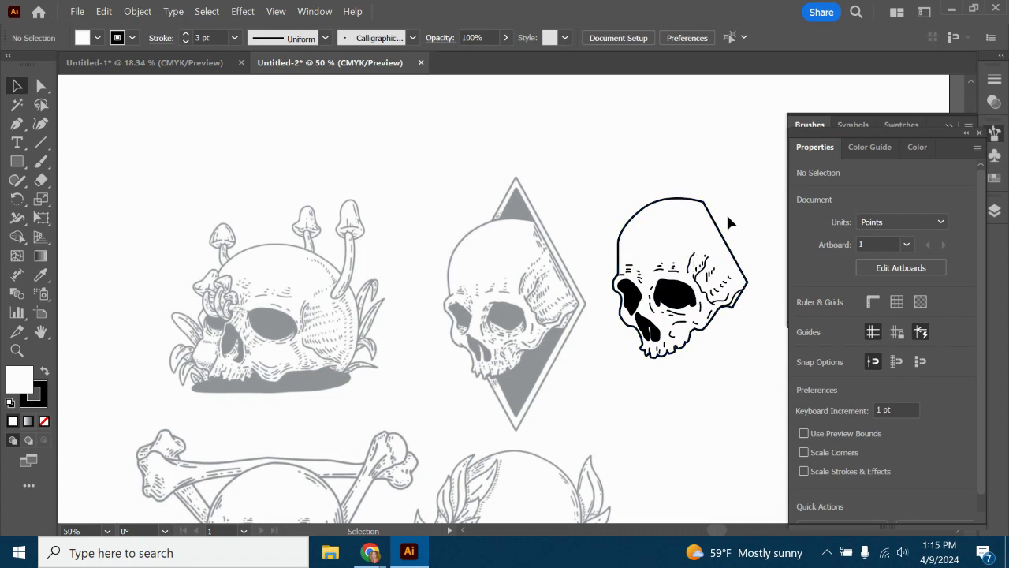
# Try moving the skull back over the template by hand, and undo the moves to restore its original position.
pyautogui.moveTo(584, 160); pyautogui.dragTo(766, 409)
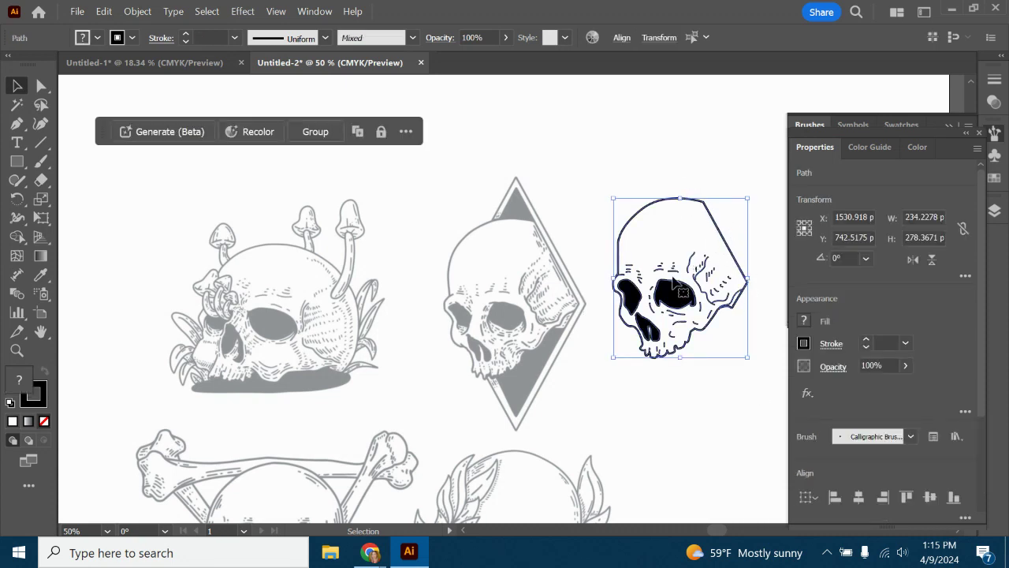
pyautogui.moveTo(684, 258); pyautogui.dragTo(534, 276)
pyautogui.click(633, 205)
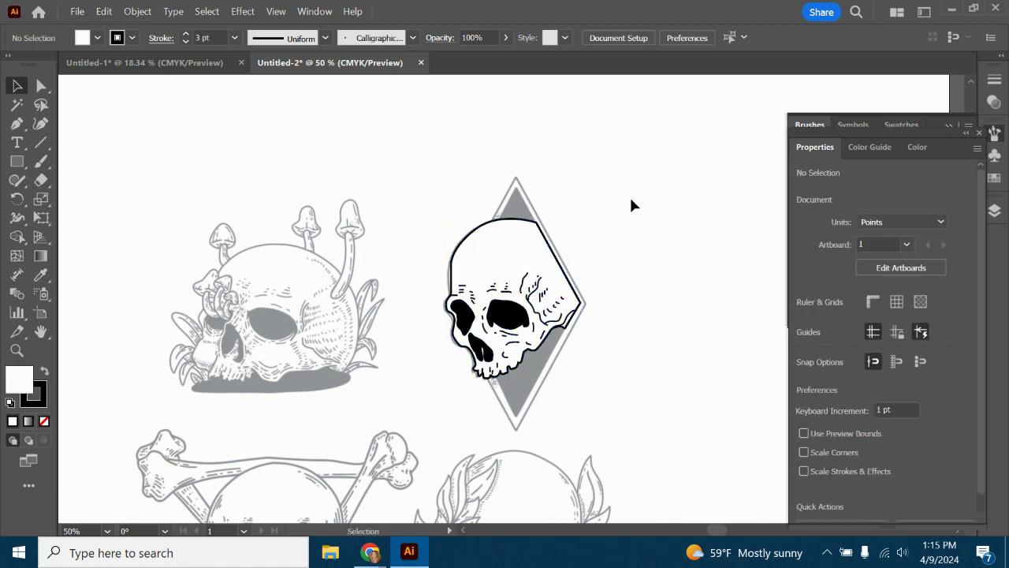
pyautogui.hotkey('ctrl', 'z')
pyautogui.hotkey('ctrl', 'shift', 'z')
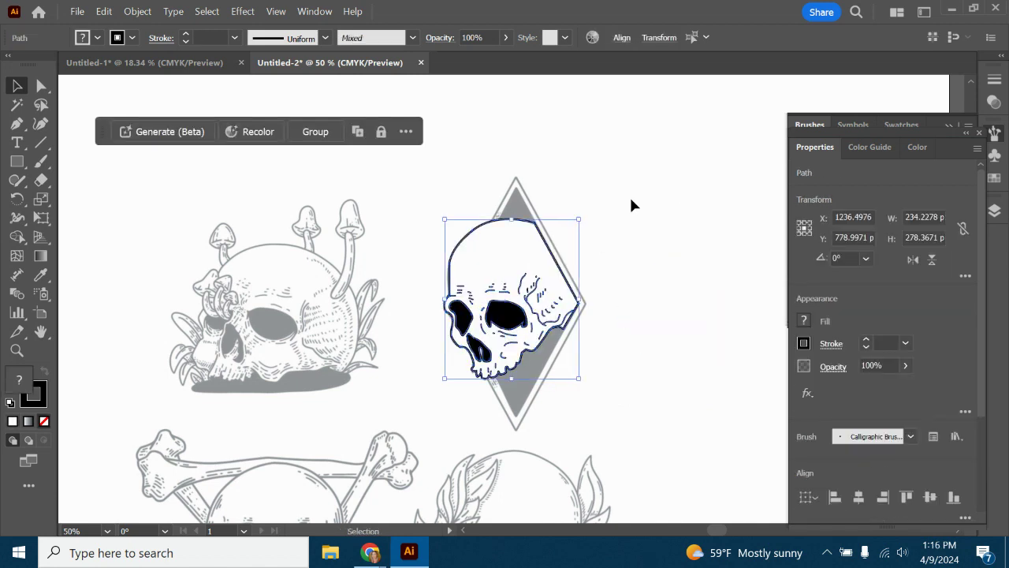
pyautogui.click(630, 197)
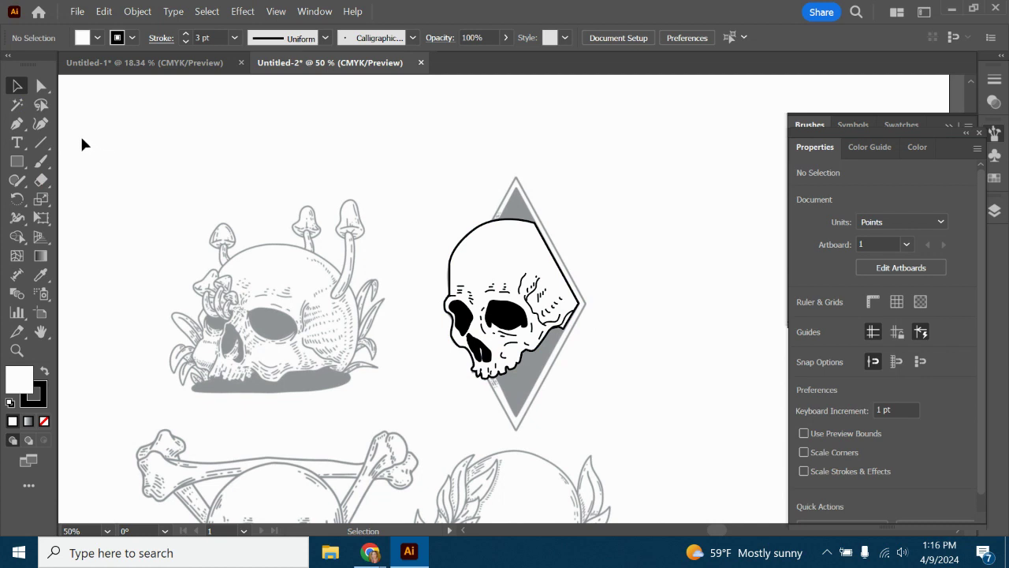
# Activate the Polygon tool and switch the toolbar to the Basic set.
pyautogui.click(16, 162)
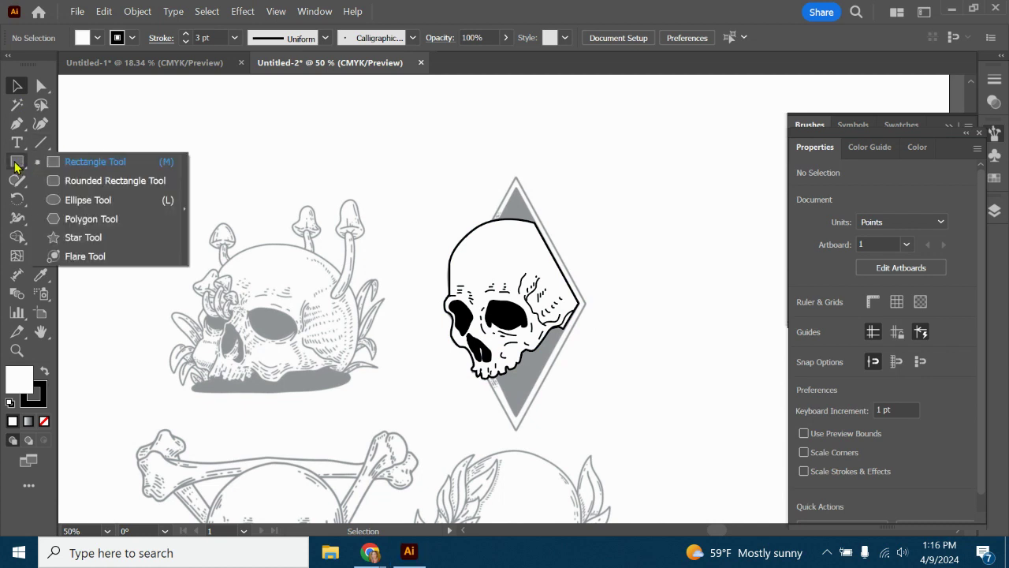
pyautogui.click(91, 219)
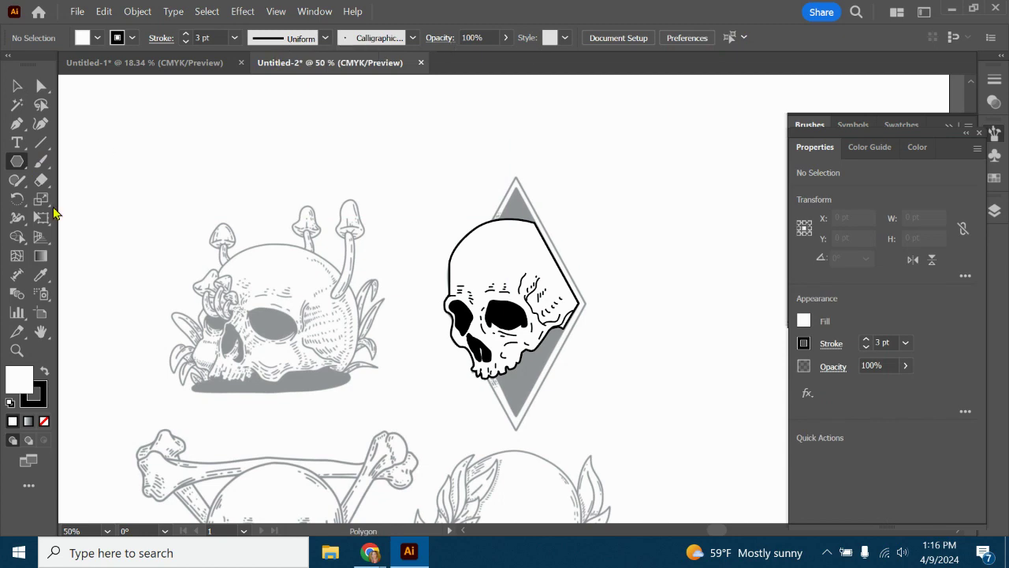
pyautogui.click(315, 12)
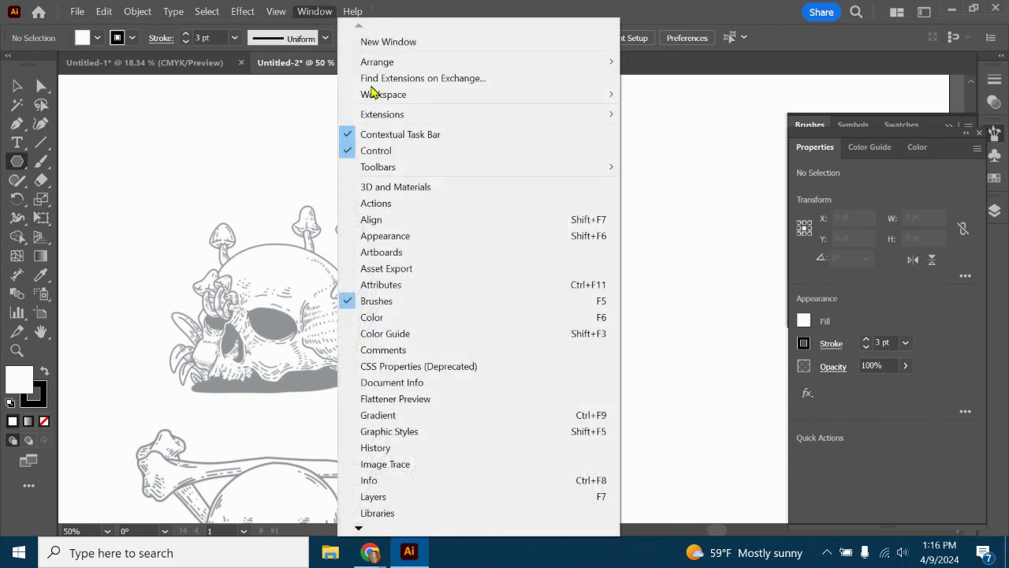
pyautogui.moveTo(359, 527)
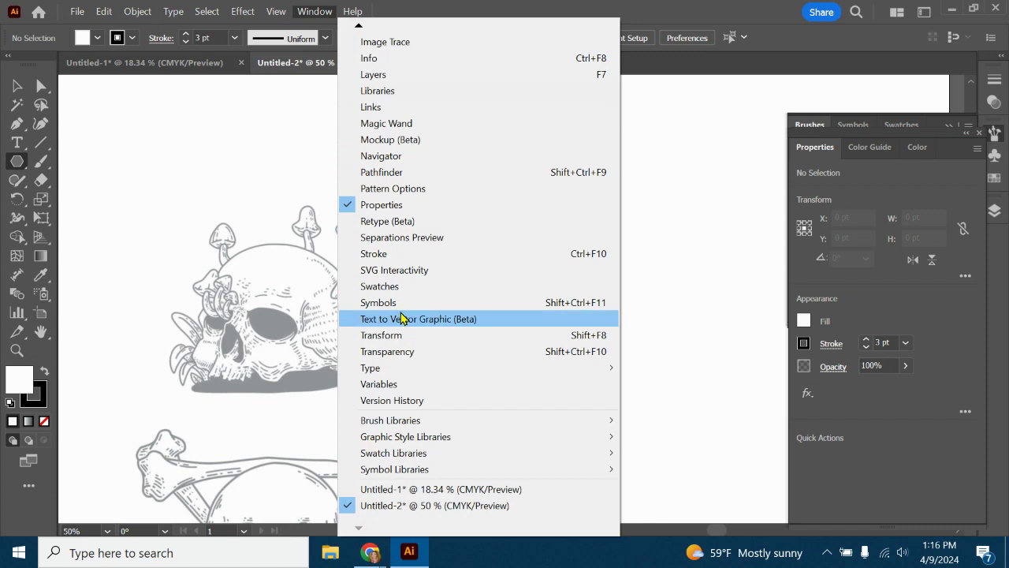
pyautogui.click(306, 11)
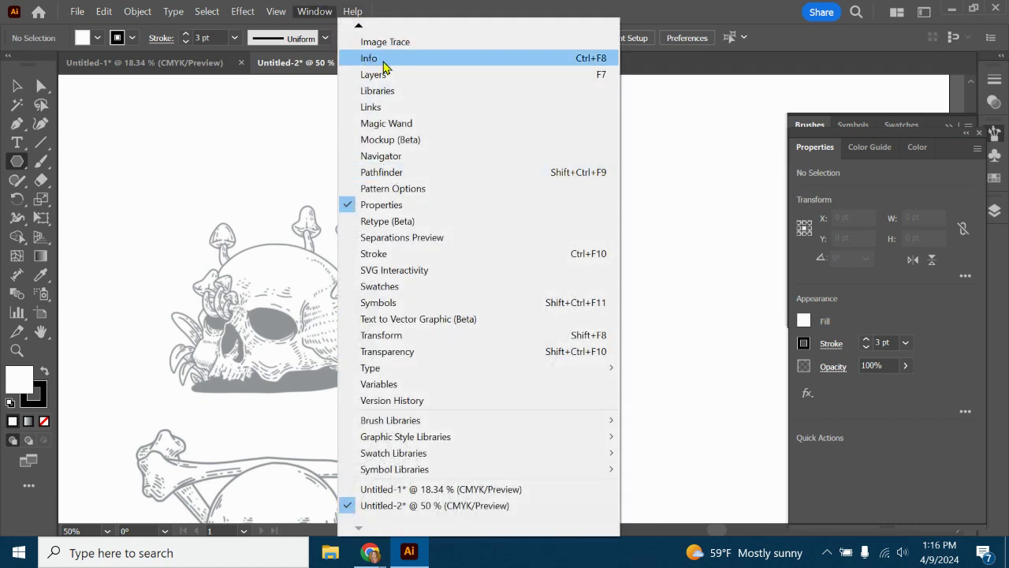
pyautogui.moveTo(359, 29)
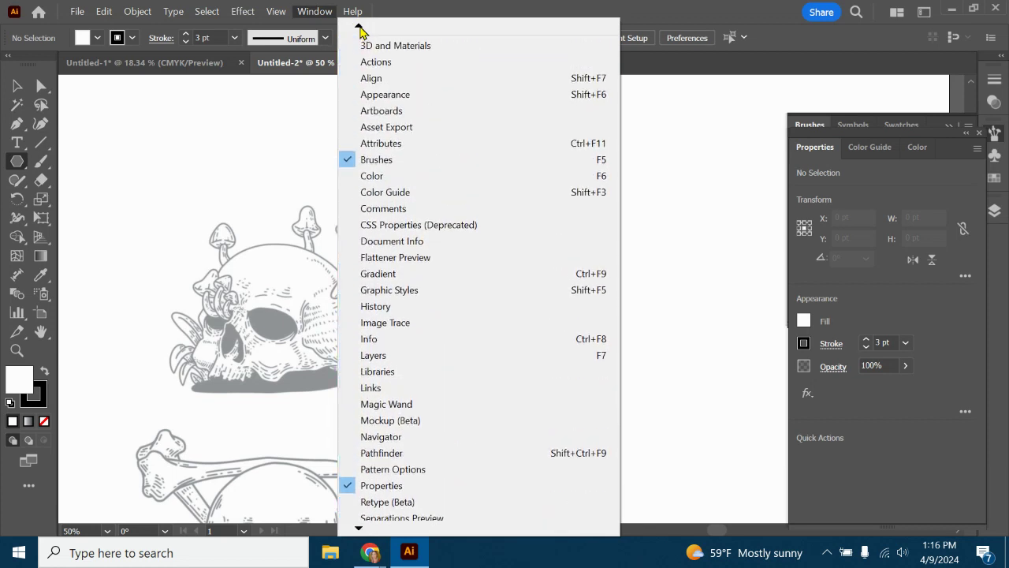
pyautogui.moveTo(369, 96)
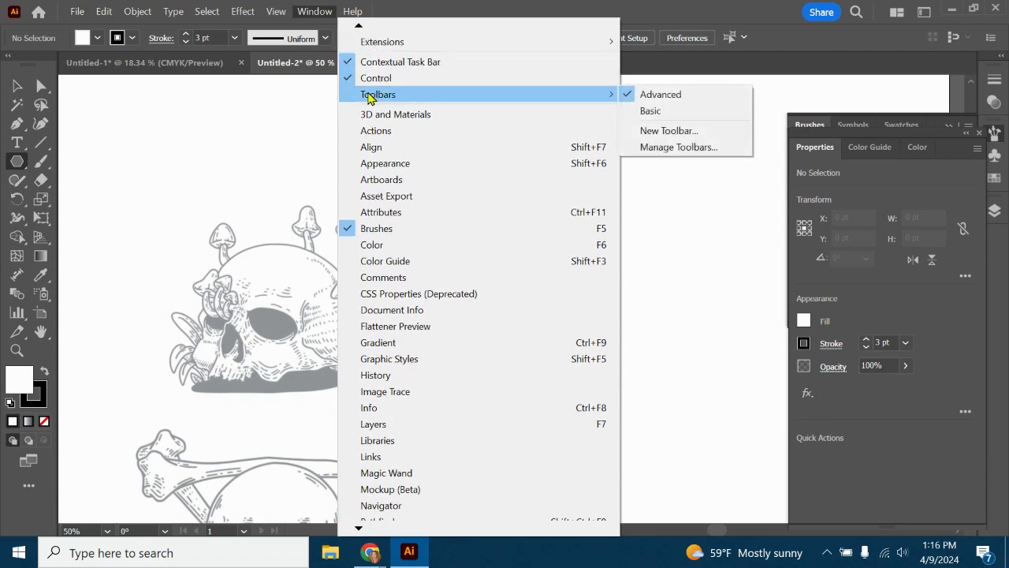
pyautogui.click(645, 111)
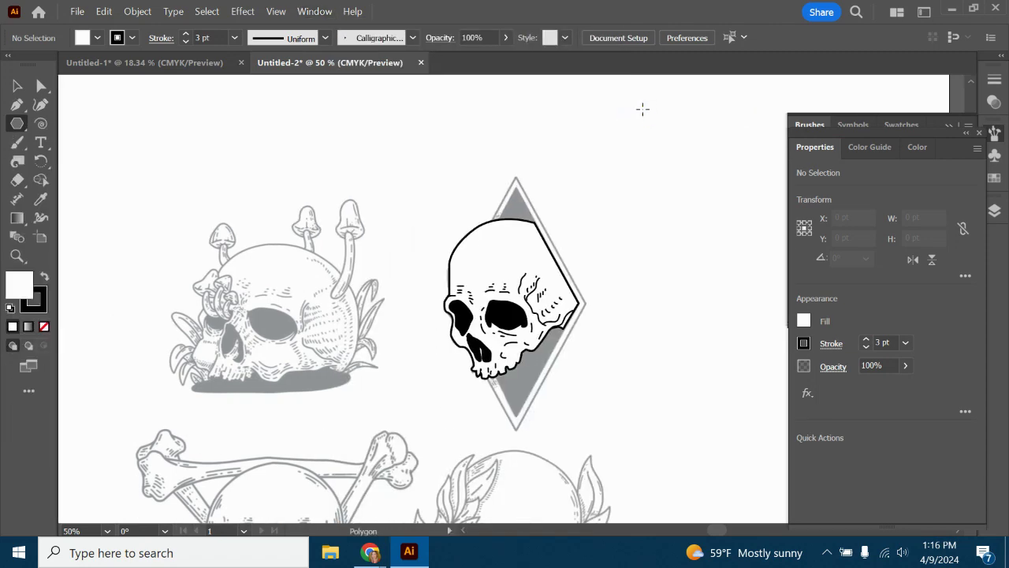
pyautogui.click(319, 11)
pyautogui.click(323, 11)
pyautogui.click(12, 125)
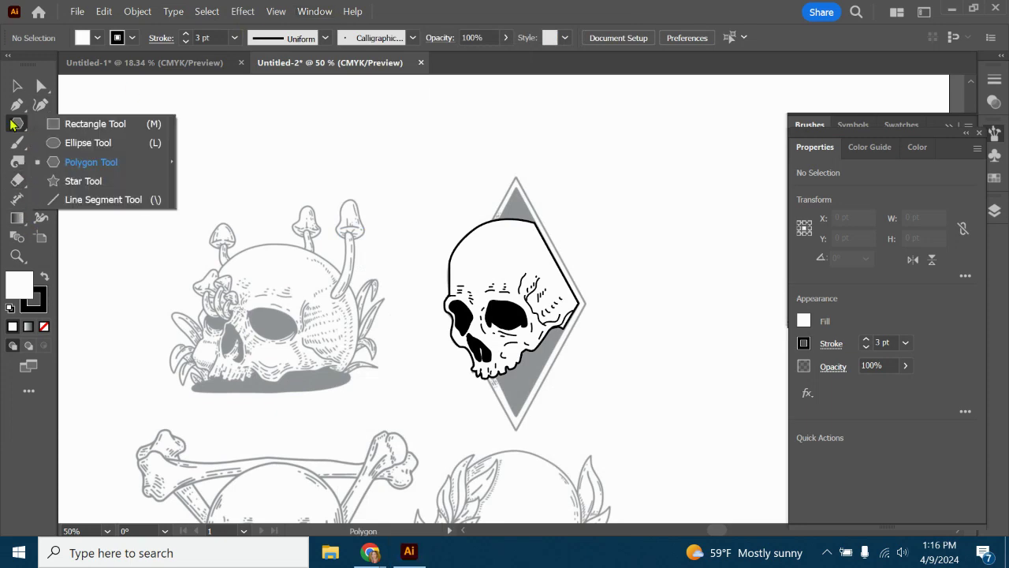
pyautogui.click(87, 161)
pyautogui.click(314, 11)
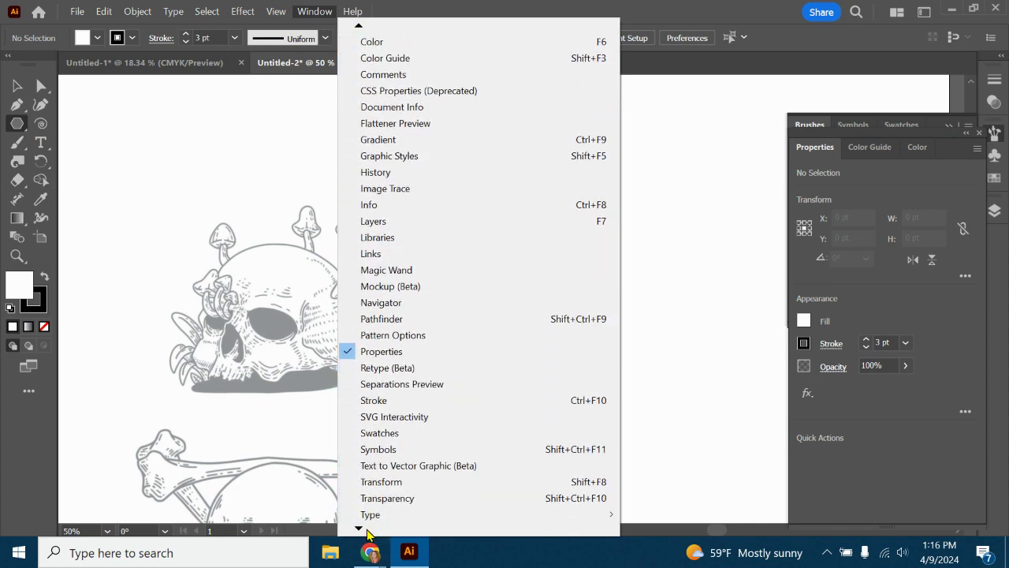
pyautogui.click(352, 11)
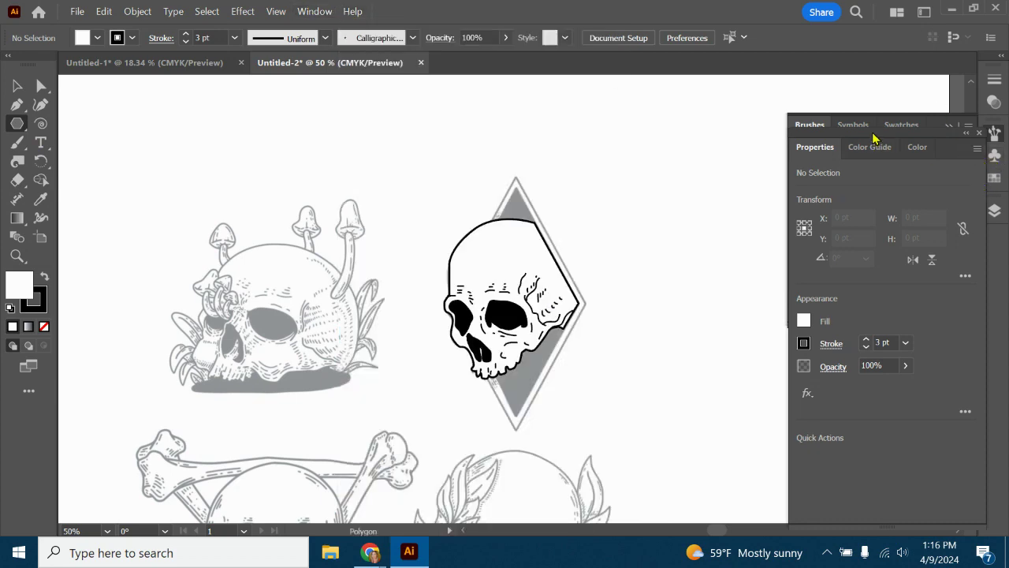
# Examine the stroke, brush, symbol and layer settings for an option that controls the polygon's number of sides.
pyautogui.click(956, 135)
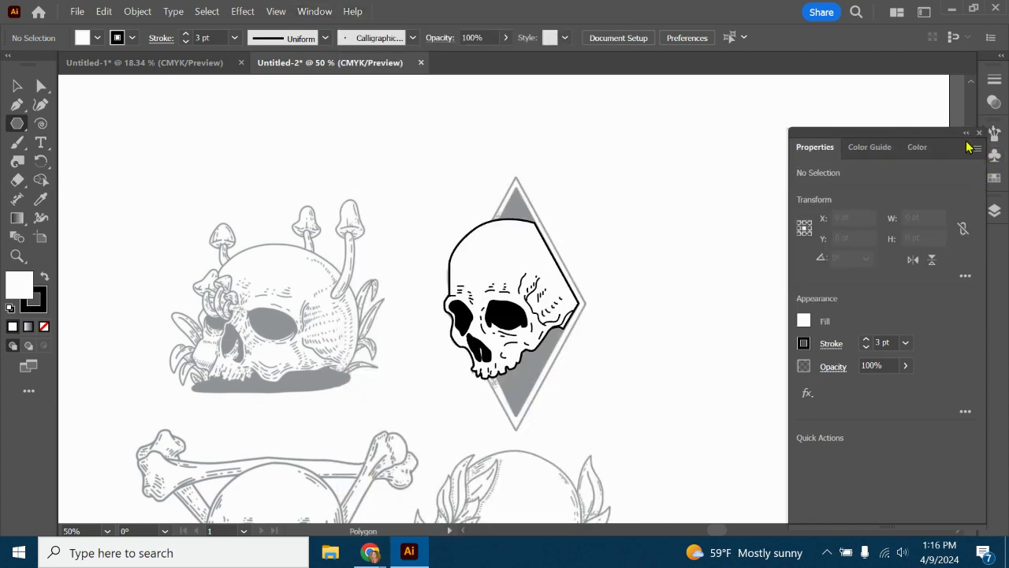
pyautogui.scroll(3, 930, 103)
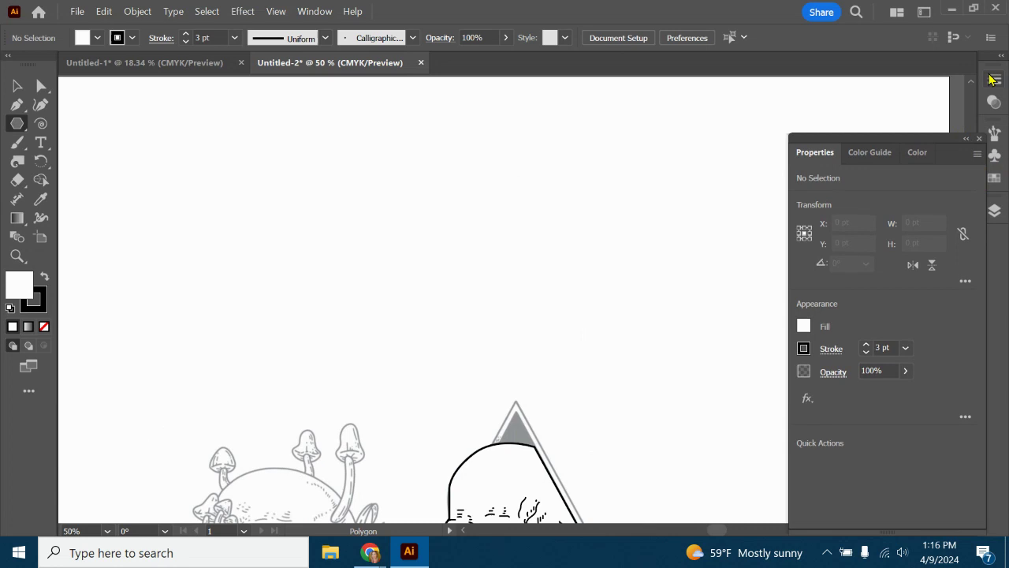
pyautogui.click(967, 133)
pyautogui.click(995, 82)
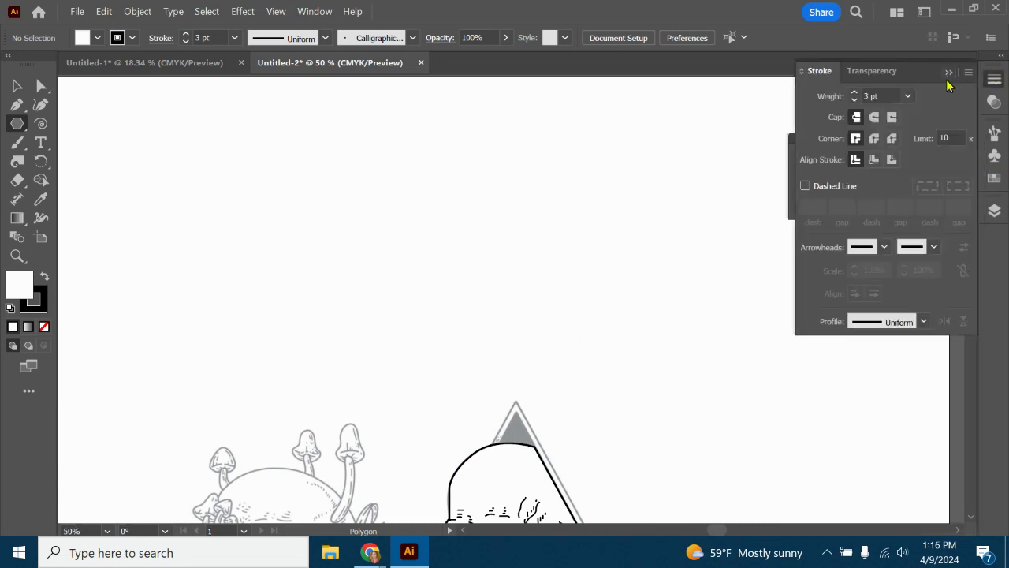
pyautogui.scroll(-4, 429, 350)
pyautogui.scroll(-1, 564, 250)
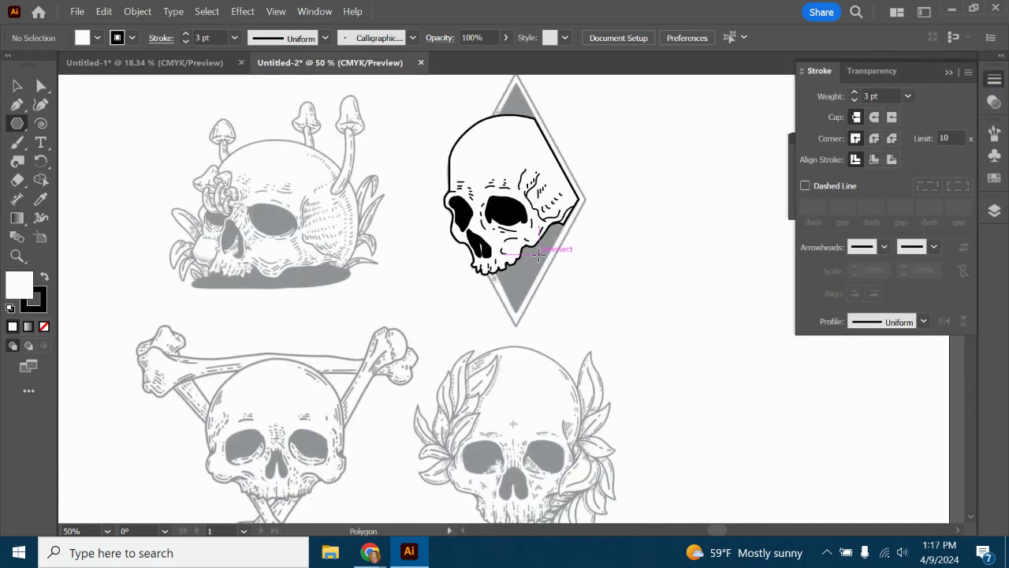
pyautogui.click(995, 134)
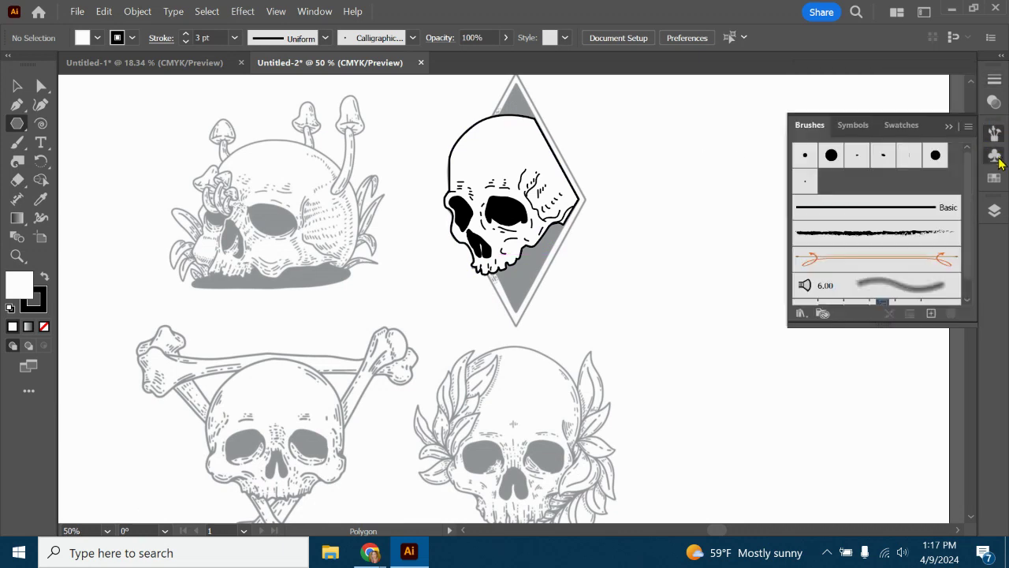
pyautogui.click(994, 155)
pyautogui.click(995, 211)
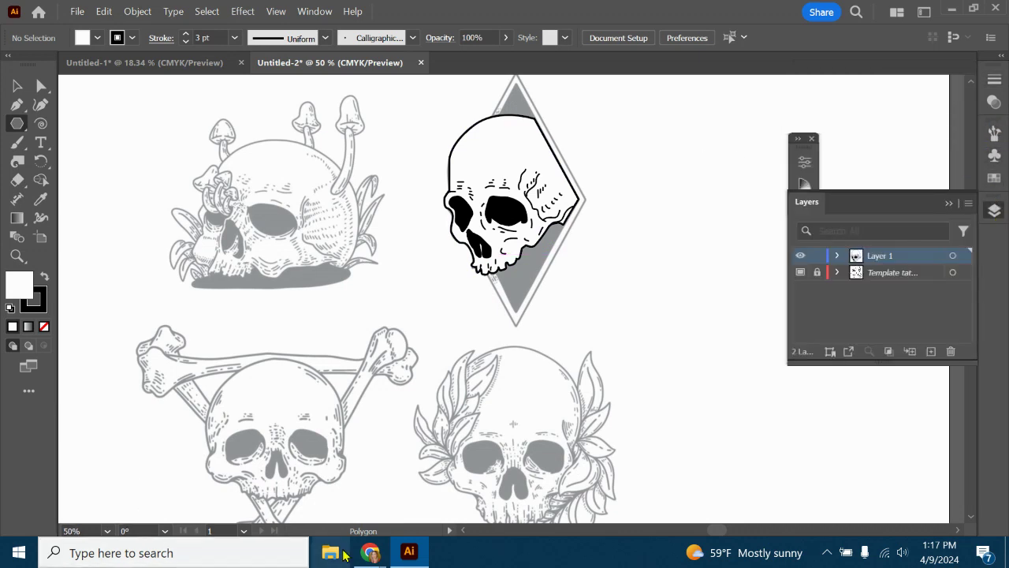
# Switch to Chrome to read the search result on setting a polygon to a triangle, and return to Illustrator.
pyautogui.moveTo(343, 557)
pyautogui.click(283, 483)
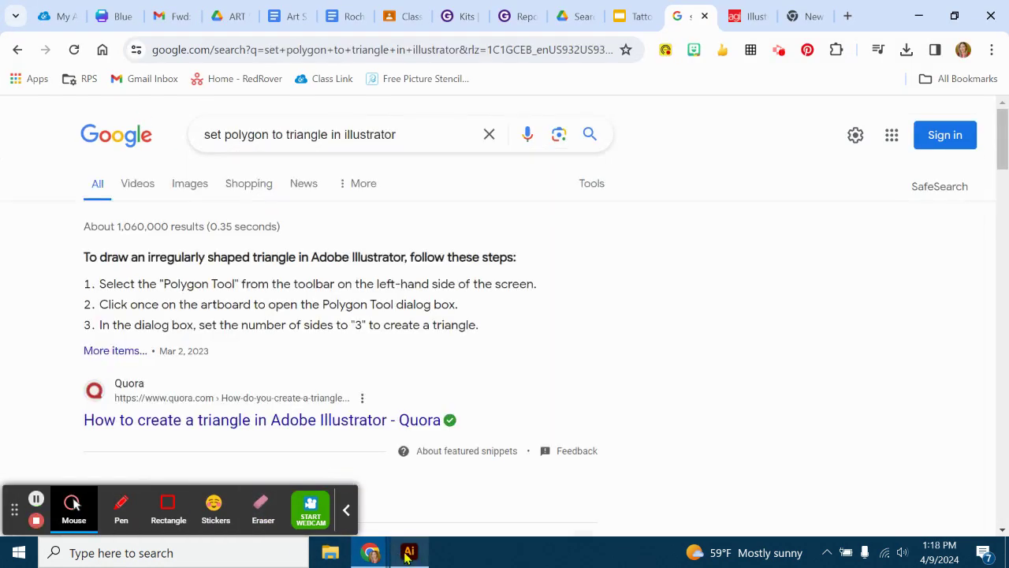
pyautogui.hotkey('alt', 'Tab')
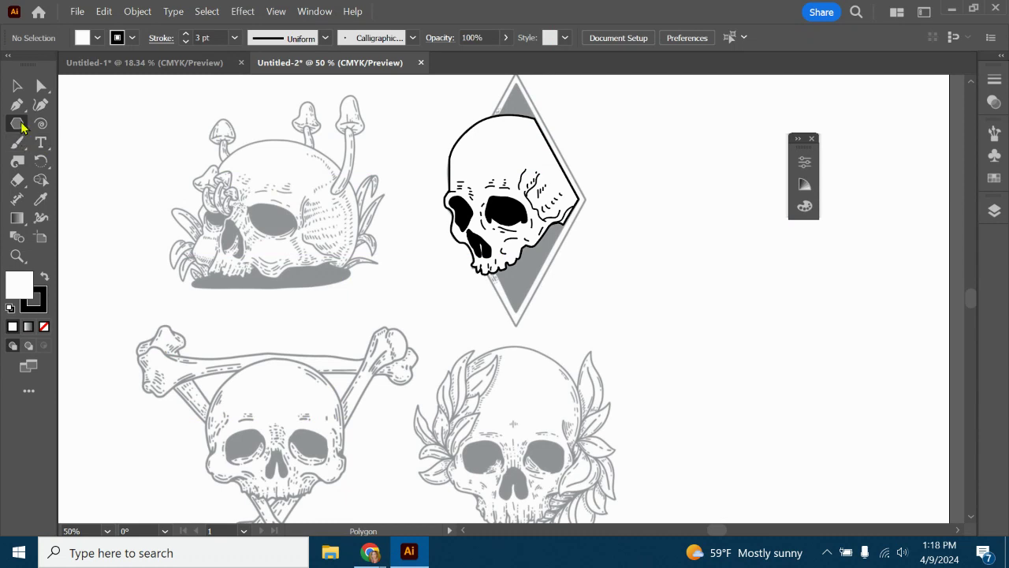
# Create a three-sided polygon with a radius of 144.1932 pt and place it over the upper half of the template diamond.
pyautogui.click(360, 258)
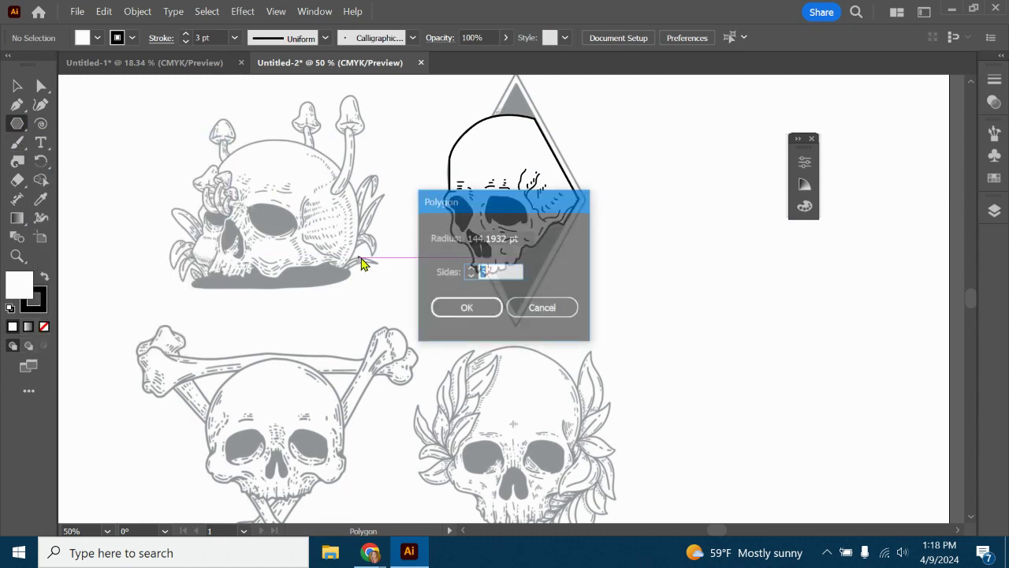
pyautogui.click(465, 308)
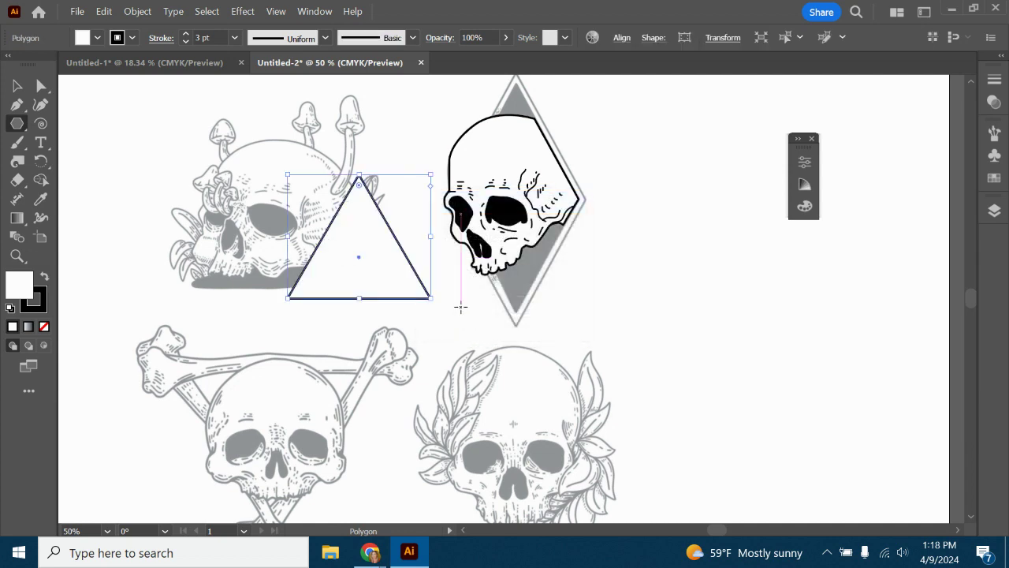
pyautogui.click(17, 86)
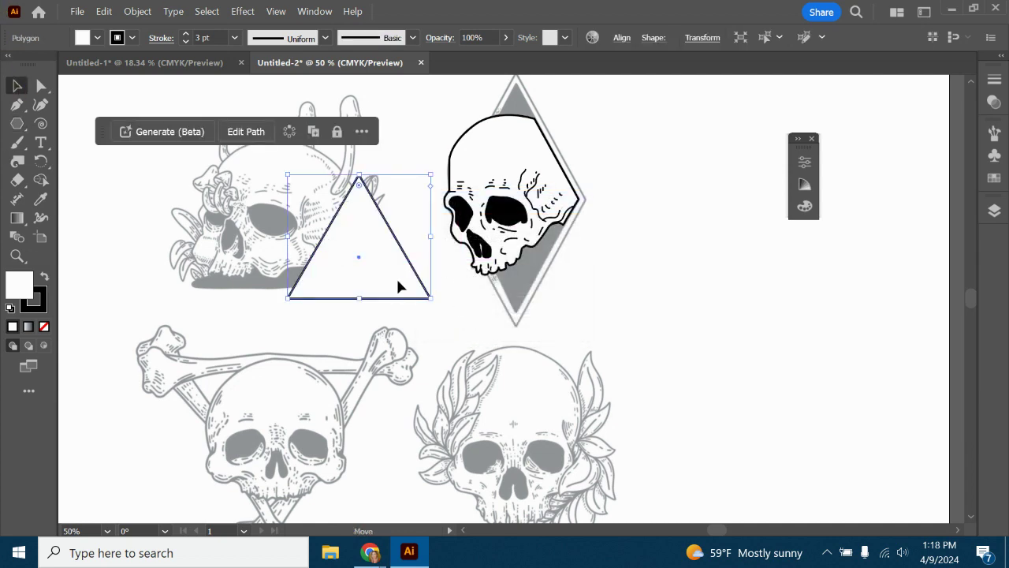
pyautogui.moveTo(399, 286); pyautogui.dragTo(536, 195)
pyautogui.scroll(2, 659, 301)
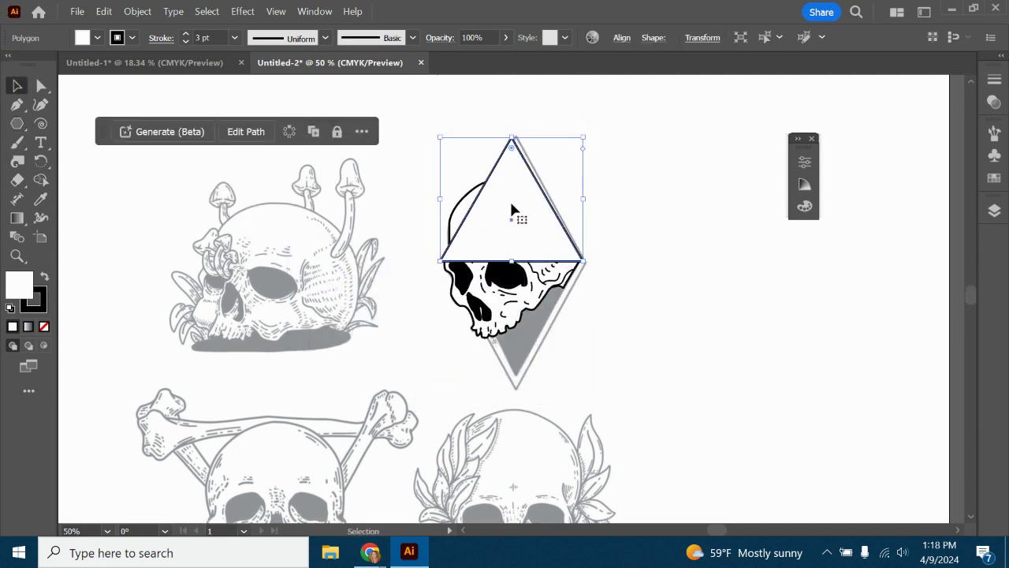
pyautogui.moveTo(542, 233)
pyautogui.mouseDown()
pyautogui.moveTo(531, 222)
pyautogui.moveTo(547, 234)
pyautogui.mouseUp()
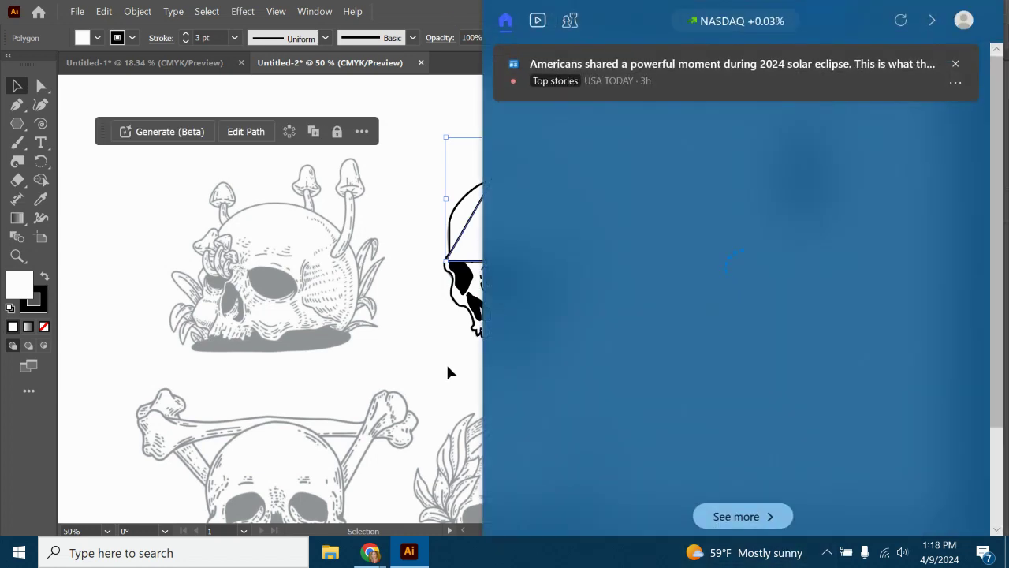
pyautogui.click(447, 365)
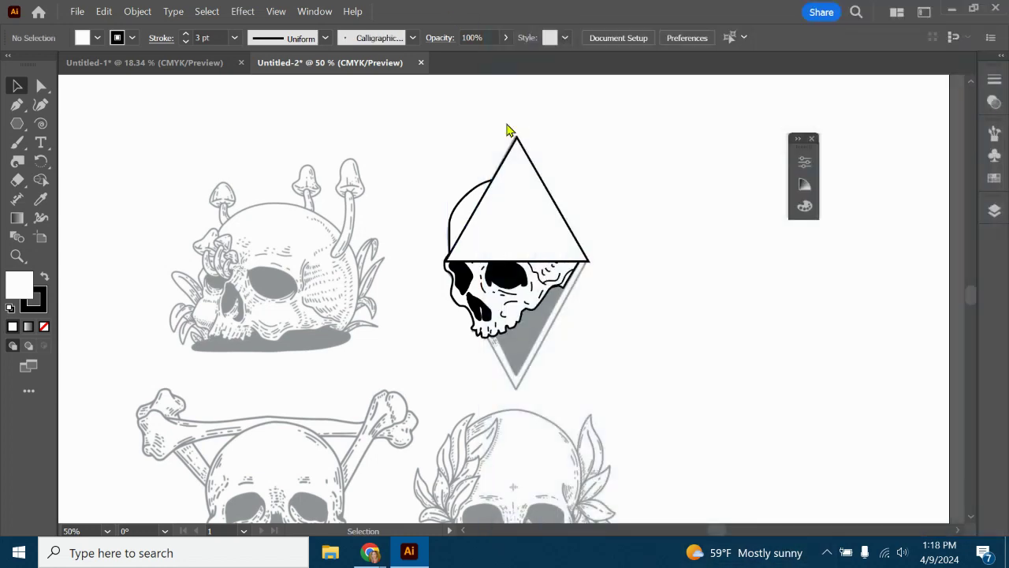
# Send the triangle to the back so it sits behind the traced skull.
pyautogui.click(513, 223)
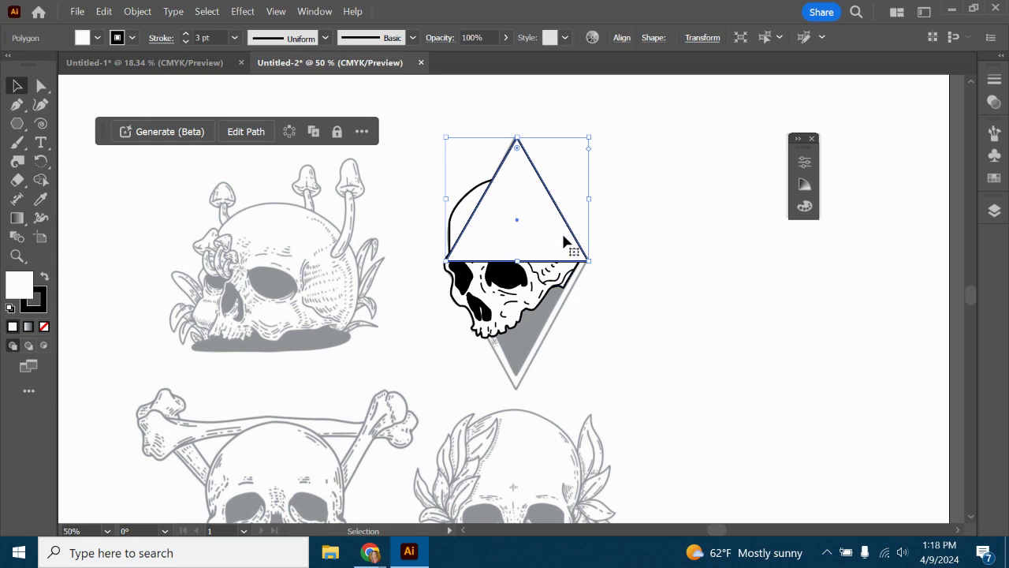
pyautogui.rightClick(555, 235)
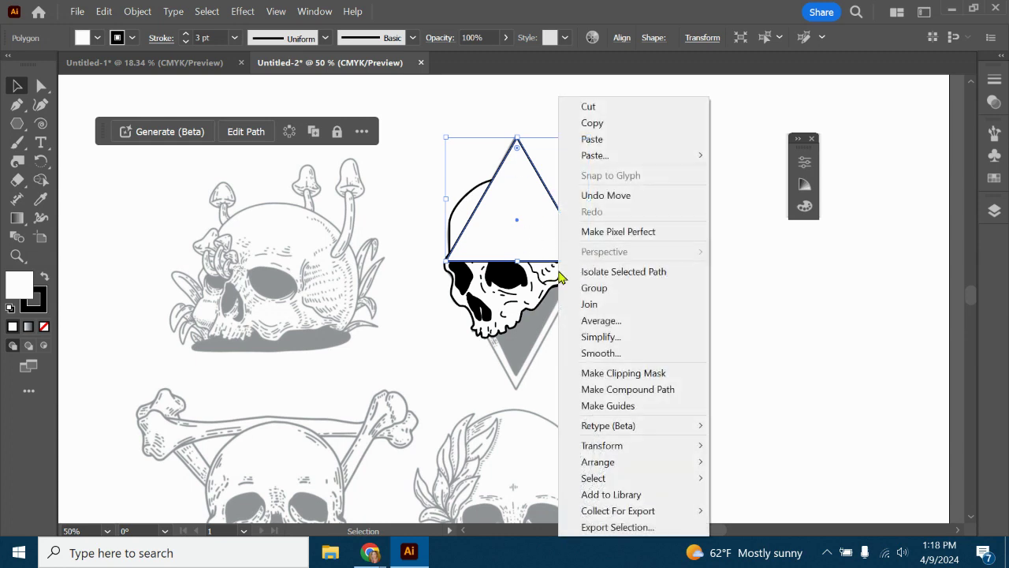
pyautogui.moveTo(578, 461)
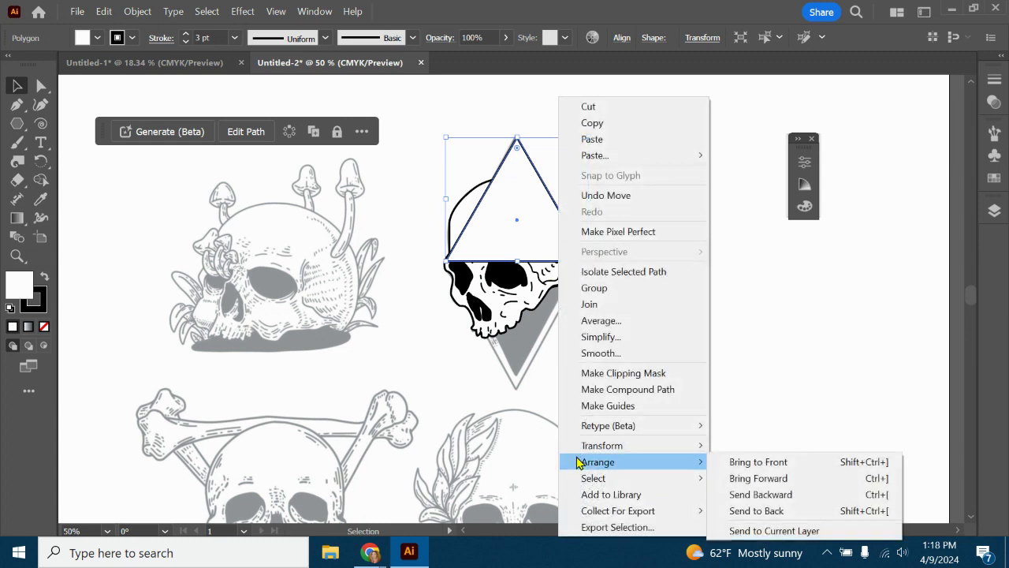
pyautogui.click(757, 511)
pyautogui.click(677, 292)
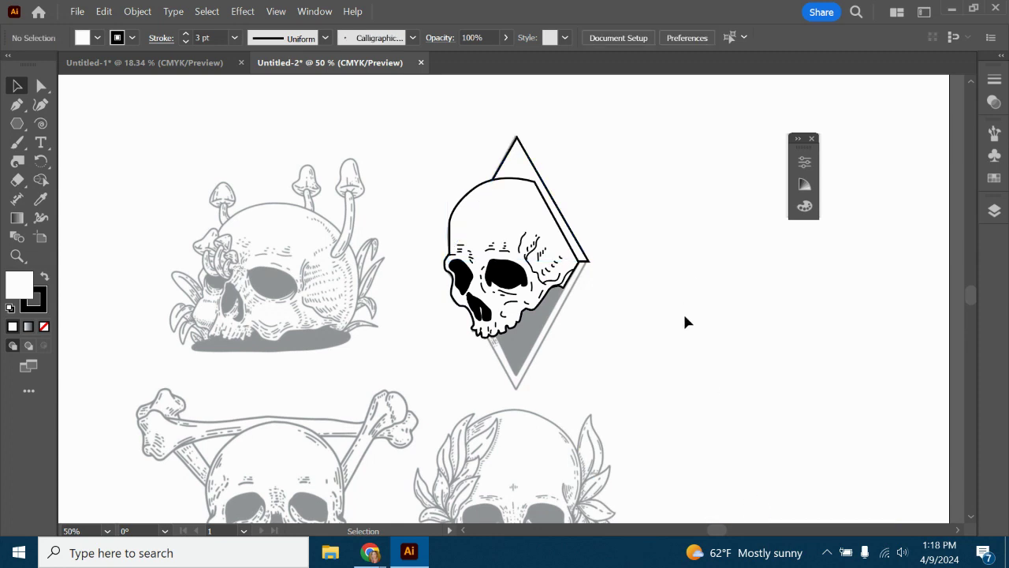
# Move the skull and its triangle together off the template into the empty area beside it.
pyautogui.moveTo(646, 347); pyautogui.dragTo(408, 101)
pyautogui.moveTo(507, 225); pyautogui.dragTo(671, 227)
pyautogui.click(799, 471)
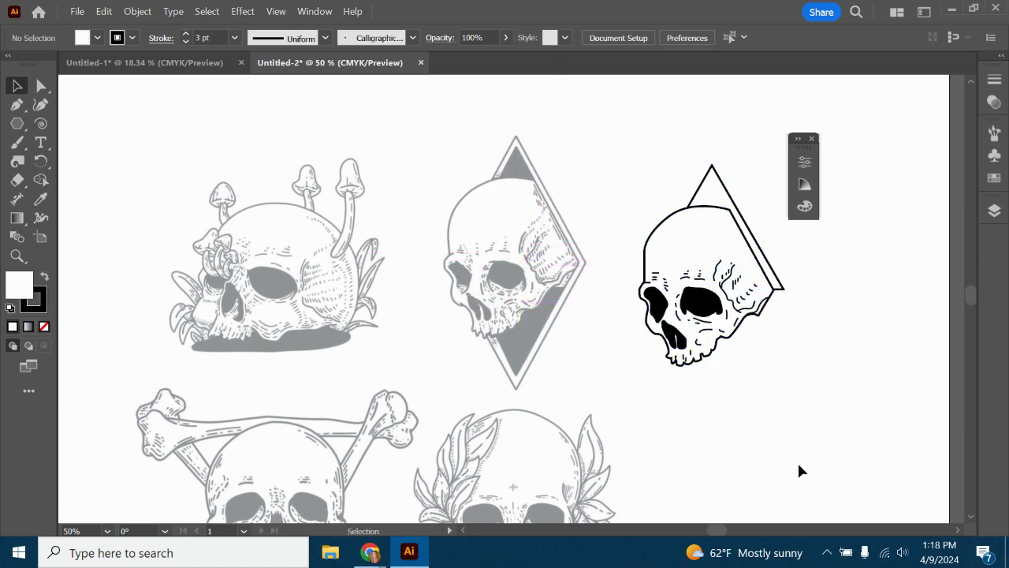
# Duplicate the triangle, enlarge the copy to about 377 by 326 pt and move it down over the skull's lower part.
pyautogui.click(728, 194)
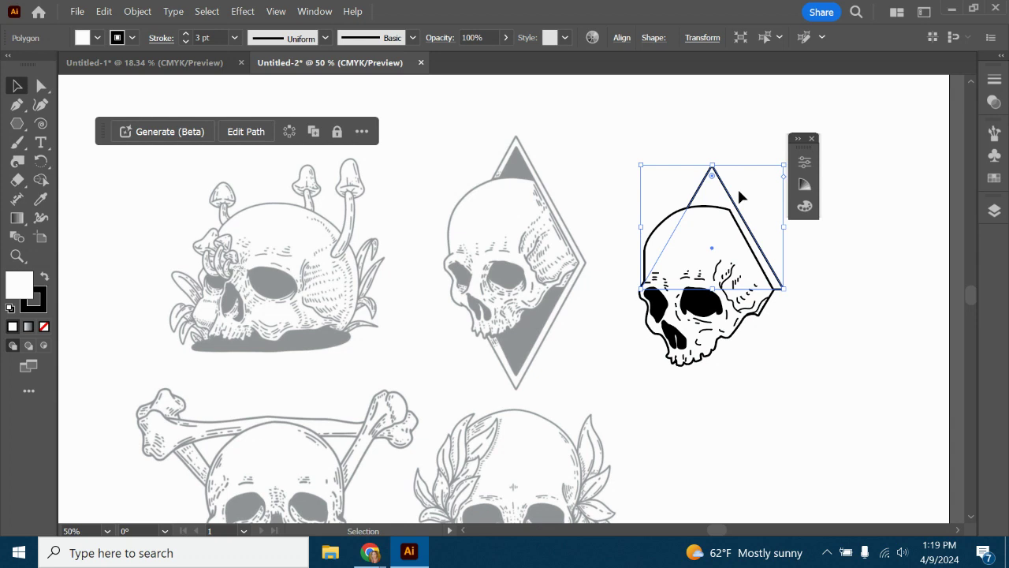
pyautogui.press('a')
pyautogui.press('v')
pyautogui.hotkey('ctrl', 'v')
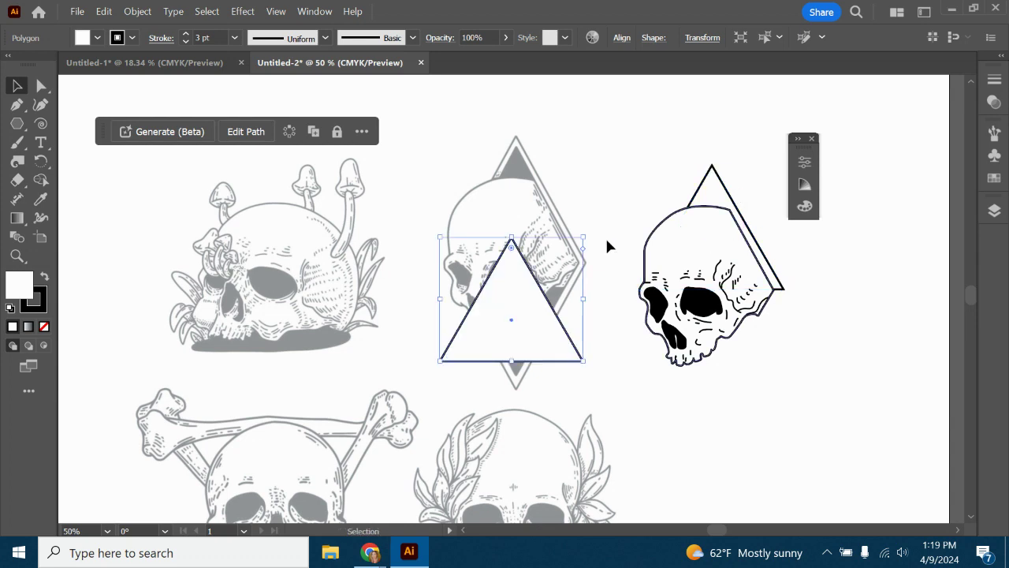
pyautogui.moveTo(529, 330); pyautogui.dragTo(673, 221)
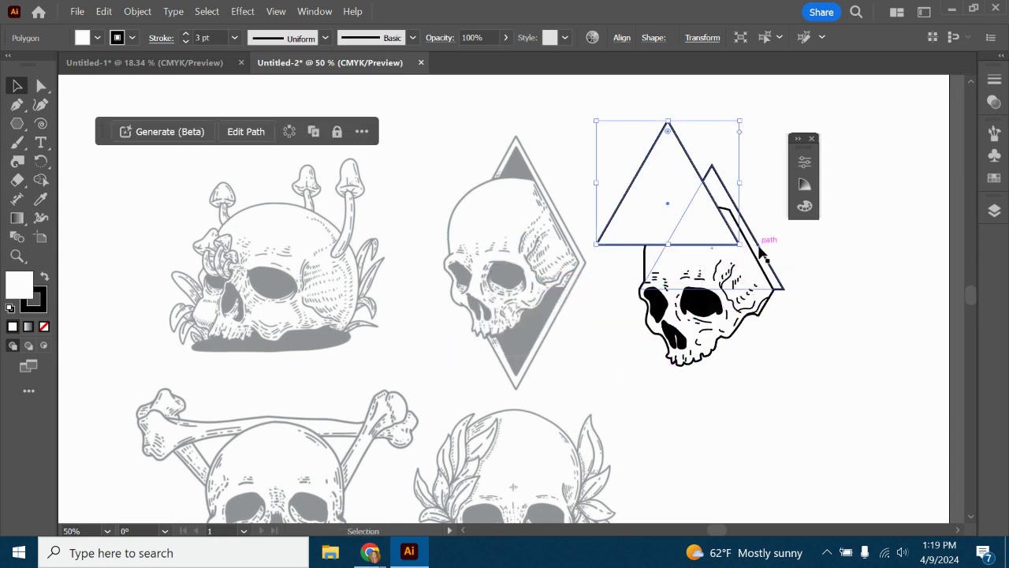
pyautogui.moveTo(740, 247); pyautogui.dragTo(815, 312)
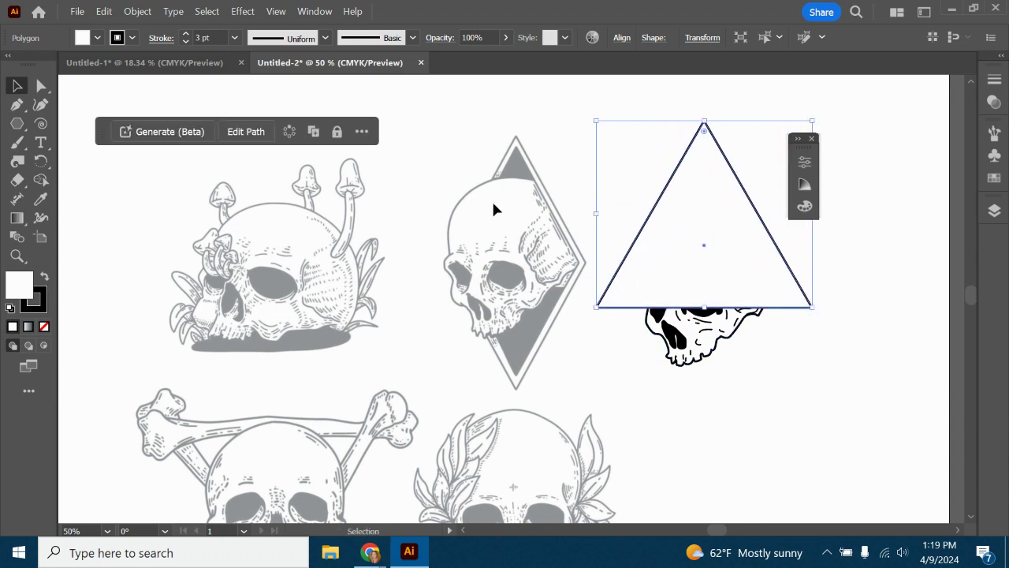
pyautogui.moveTo(769, 223); pyautogui.dragTo(782, 379)
# Dock the object properties beside the canvas and fill the small triangle behind the skull with black.
pyautogui.click(749, 252)
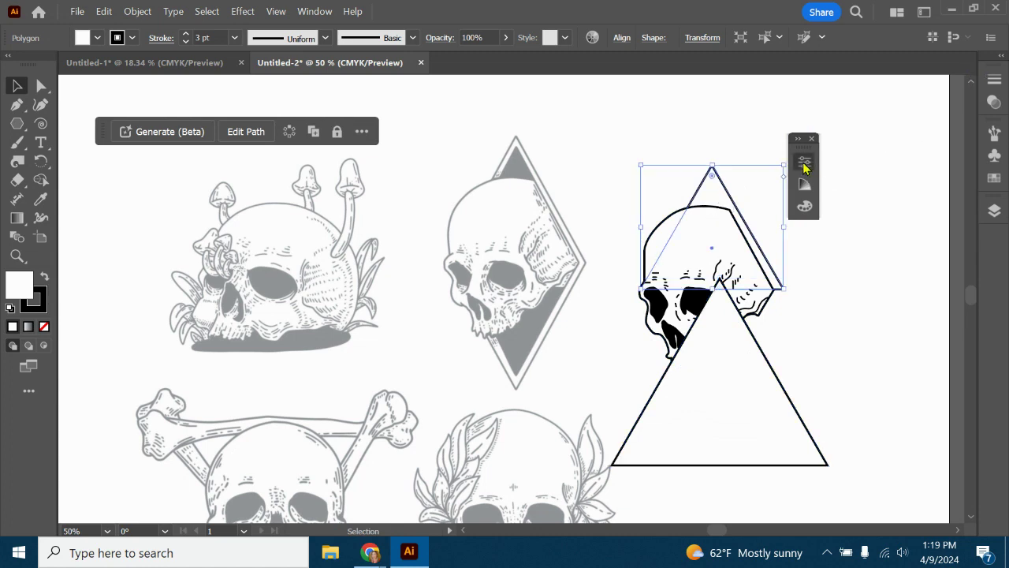
pyautogui.click(804, 167)
pyautogui.moveTo(706, 147); pyautogui.dragTo(985, 133)
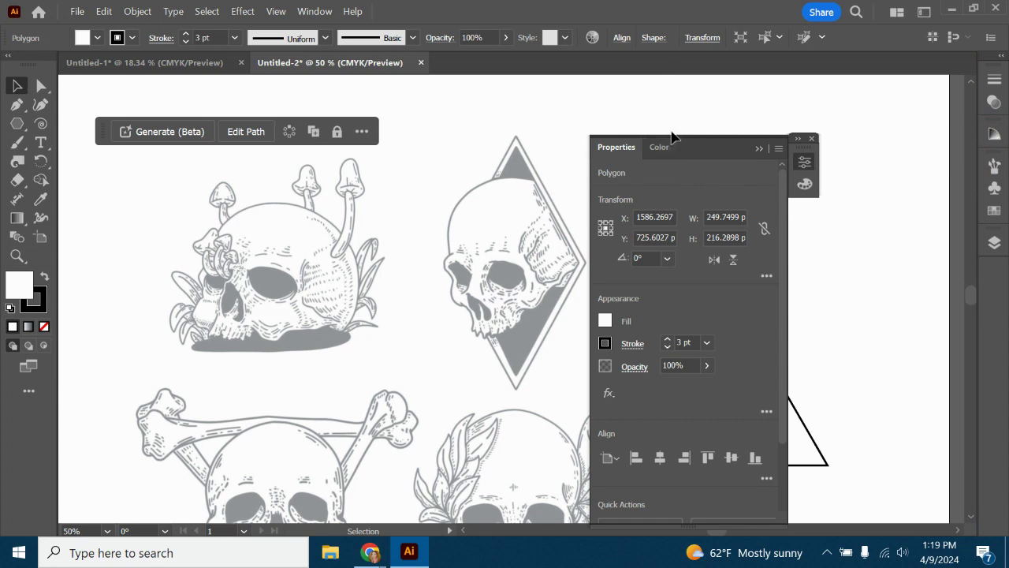
pyautogui.moveTo(615, 150); pyautogui.dragTo(974, 162)
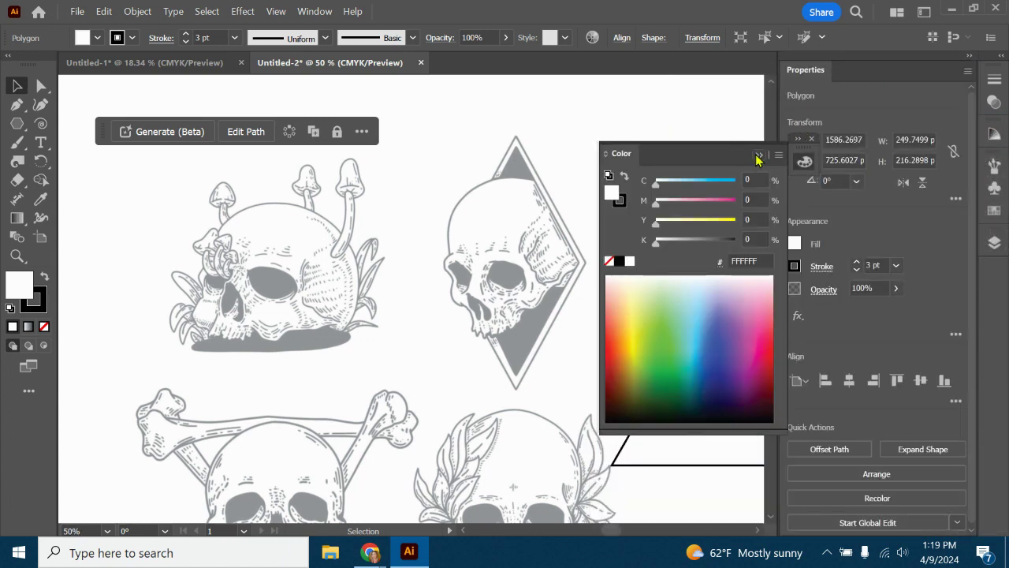
pyautogui.click(757, 157)
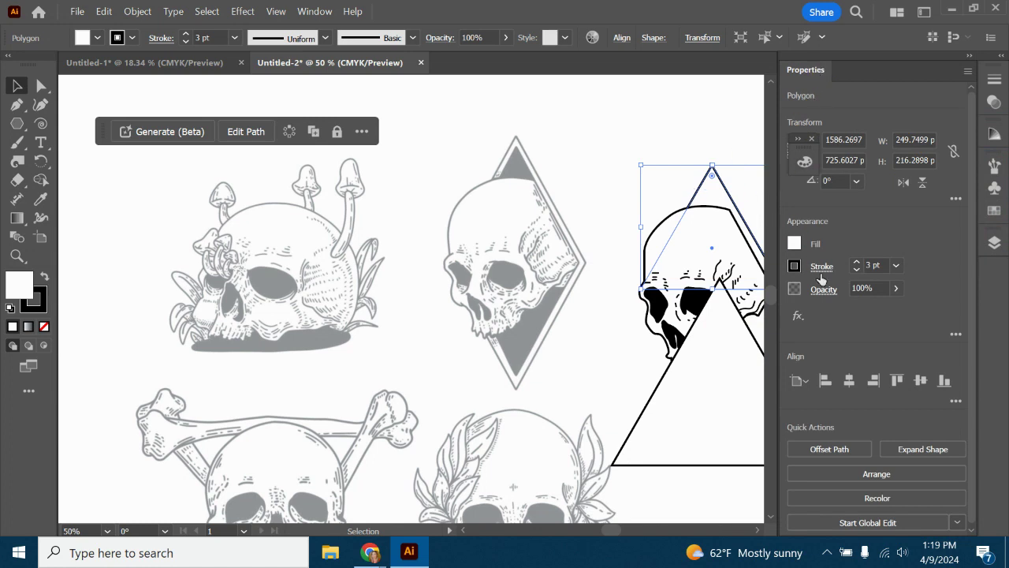
pyautogui.click(795, 244)
pyautogui.click(656, 300)
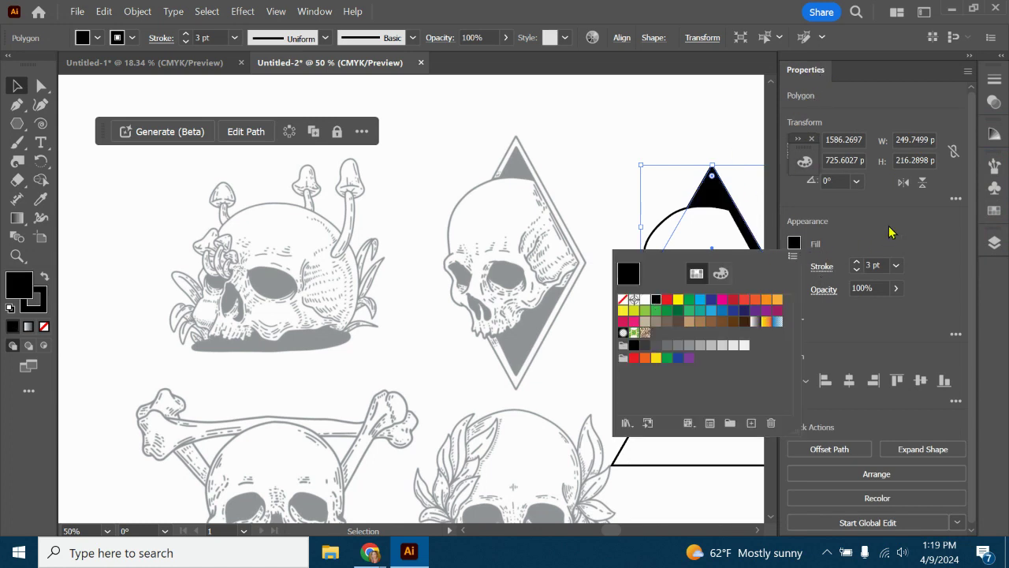
# Position the large white triangle around the black one, send it to the back and align it as an outer frame.
pyautogui.click(720, 383)
pyautogui.moveTo(720, 383); pyautogui.dragTo(714, 245)
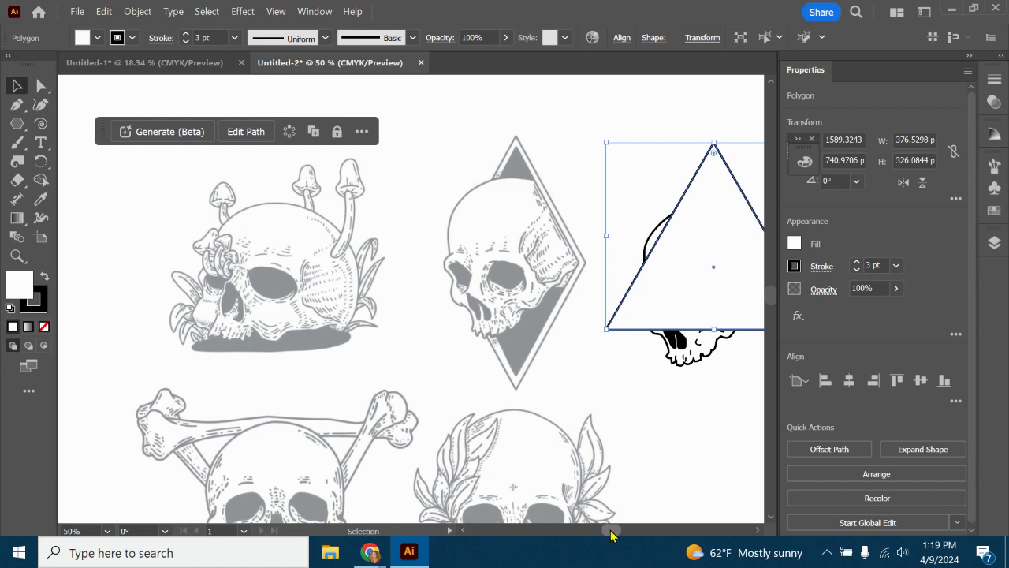
pyautogui.hscroll(3, 613, 531)
pyautogui.rightClick(606, 287)
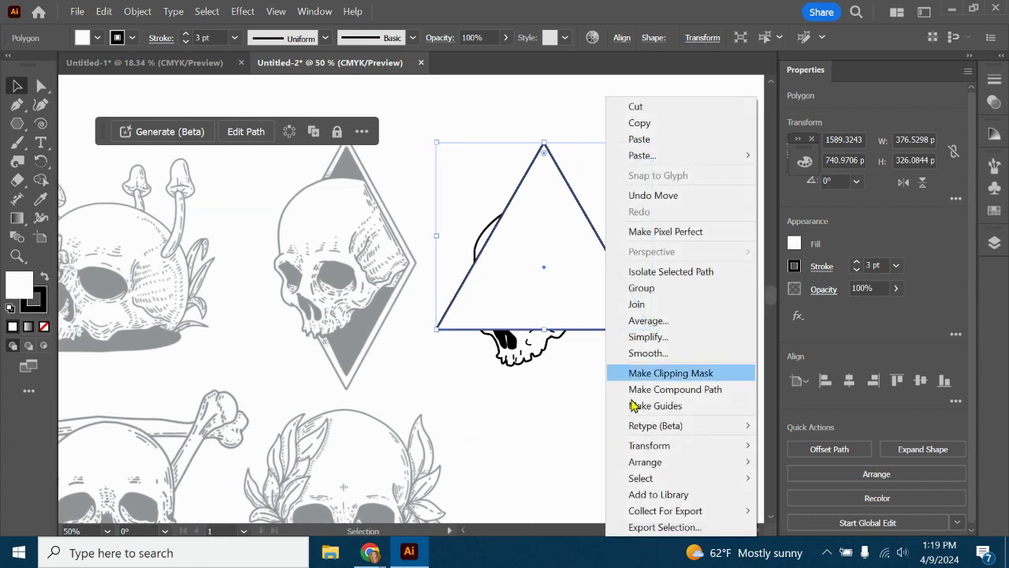
pyautogui.moveTo(663, 462)
pyautogui.click(837, 510)
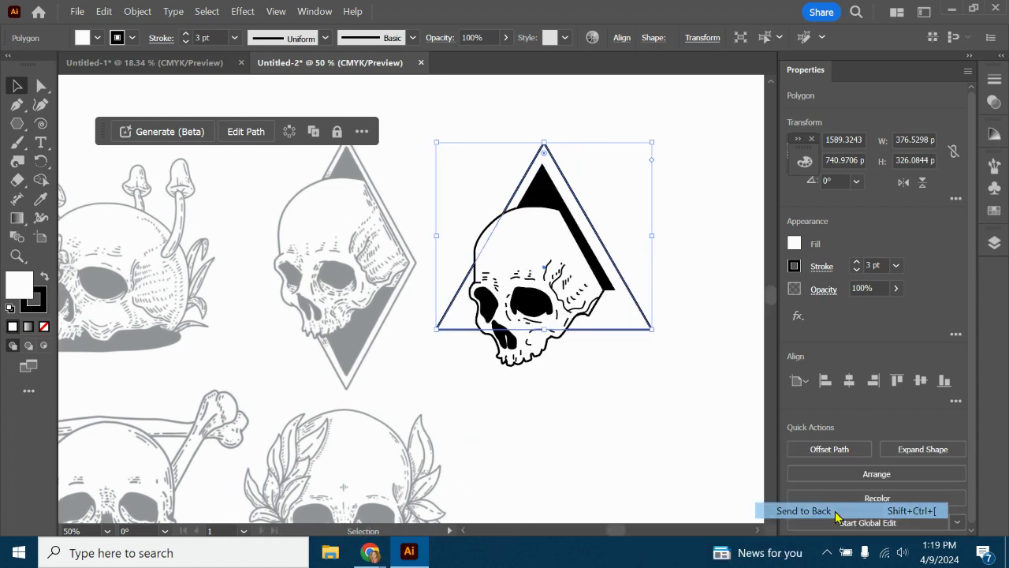
pyautogui.moveTo(625, 313); pyautogui.dragTo(626, 318)
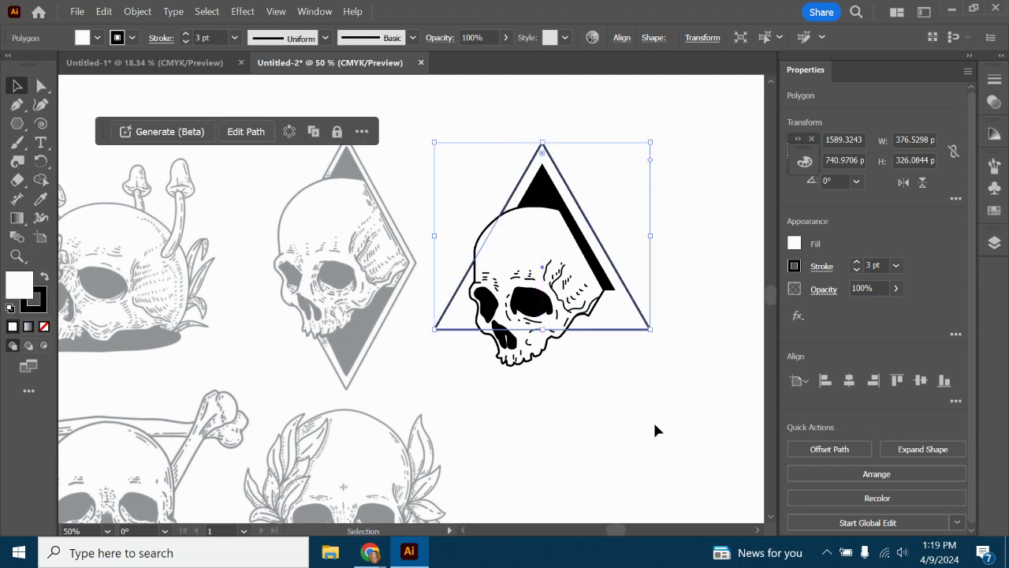
pyautogui.click(656, 436)
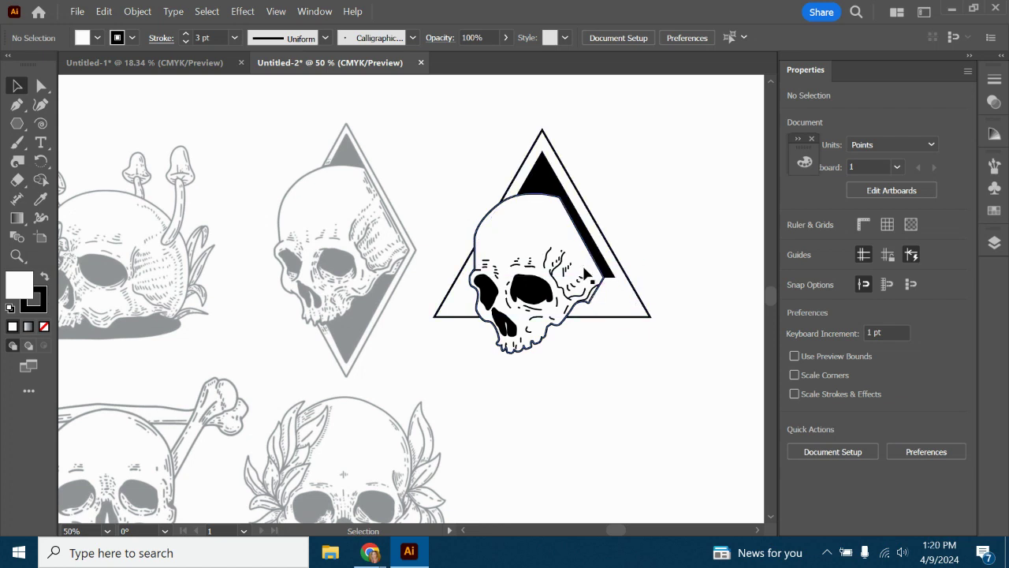
# Enlarge the black triangle to about 323 by 280 pt and center it within the outer triangle frame.
pyautogui.click(603, 273)
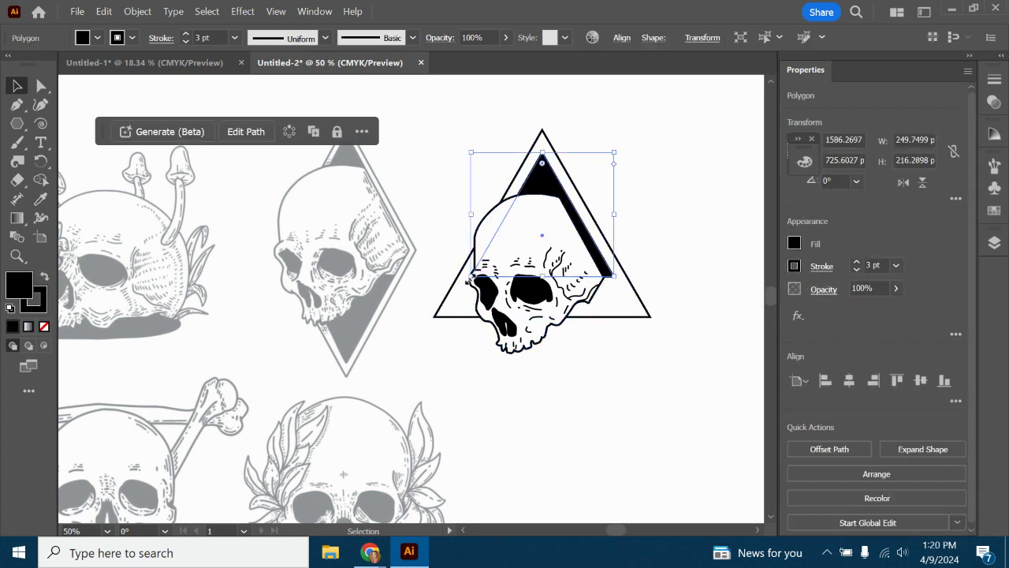
pyautogui.moveTo(468, 278); pyautogui.dragTo(426, 315)
pyautogui.moveTo(519, 192); pyautogui.dragTo(538, 192)
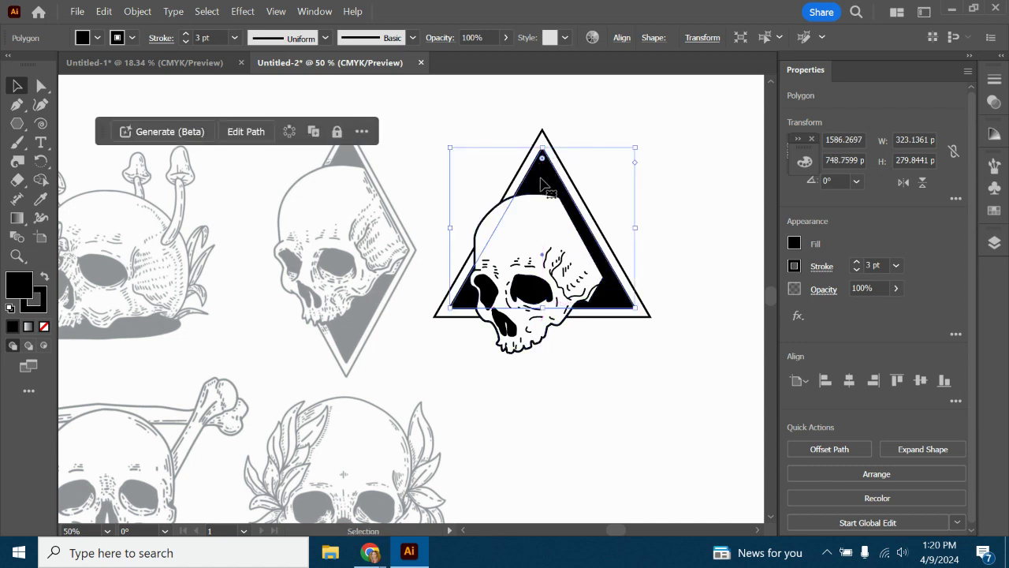
pyautogui.click(608, 488)
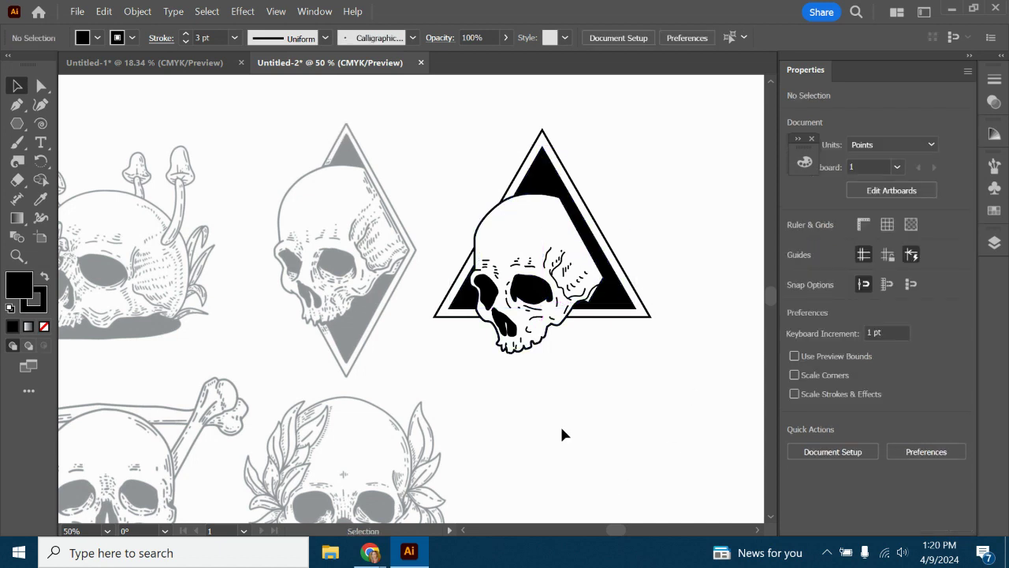
pyautogui.click(522, 235)
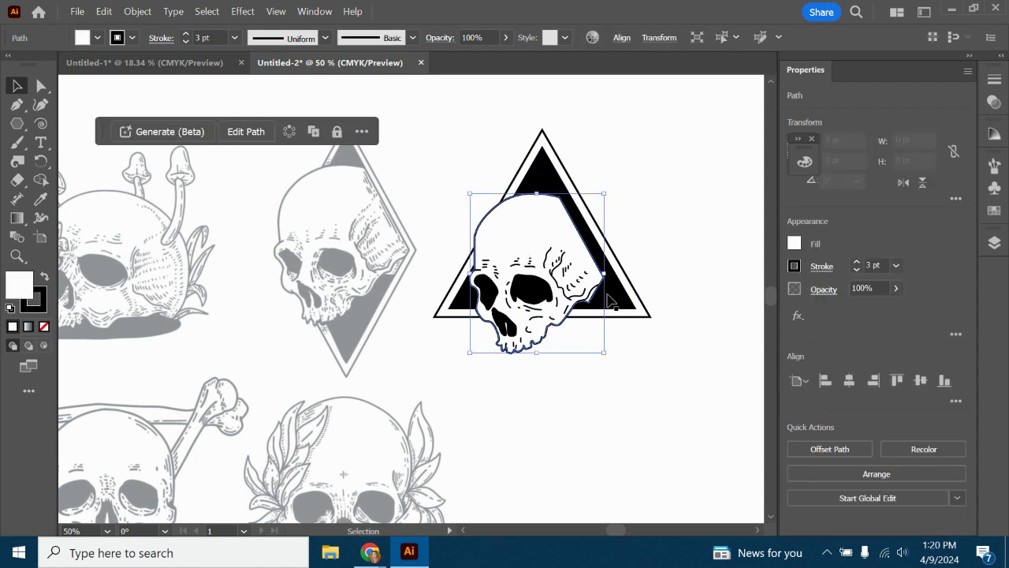
pyautogui.click(586, 390)
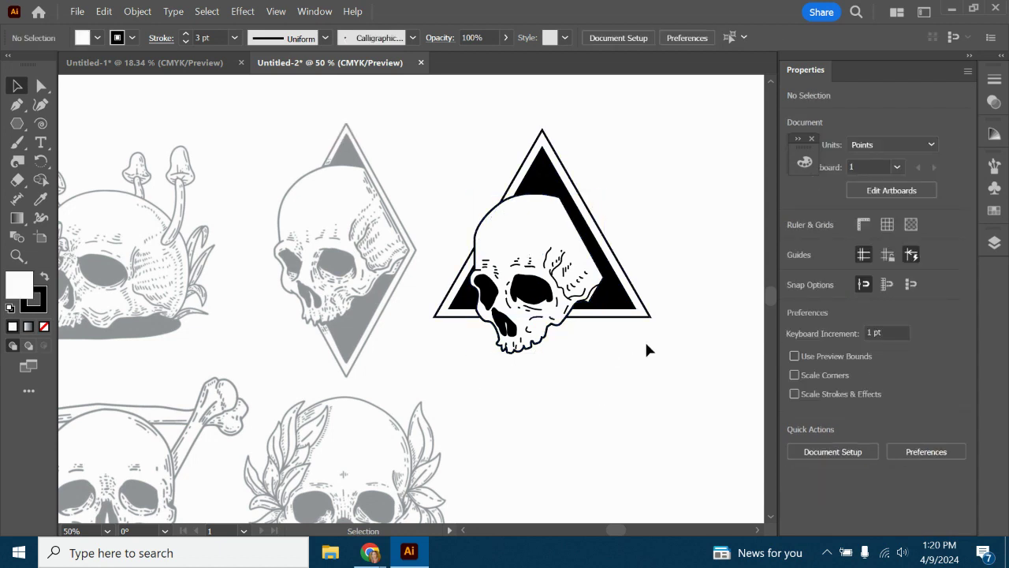
# Check which artwork Layer 1 holds by toggling its visibility, and add a new layer above it.
pyautogui.click(995, 242)
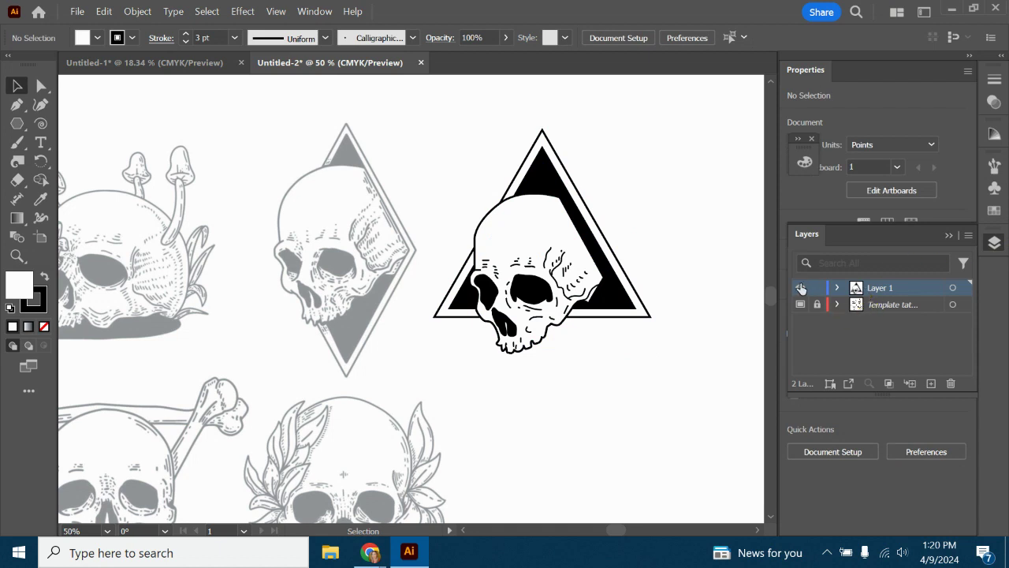
pyautogui.click(802, 288)
pyautogui.click(801, 288)
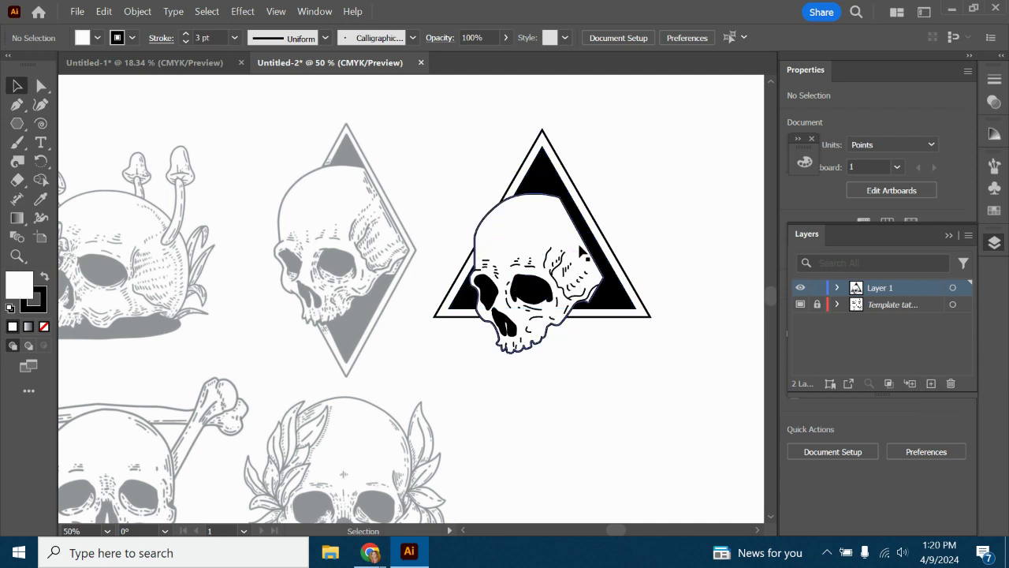
pyautogui.click(933, 384)
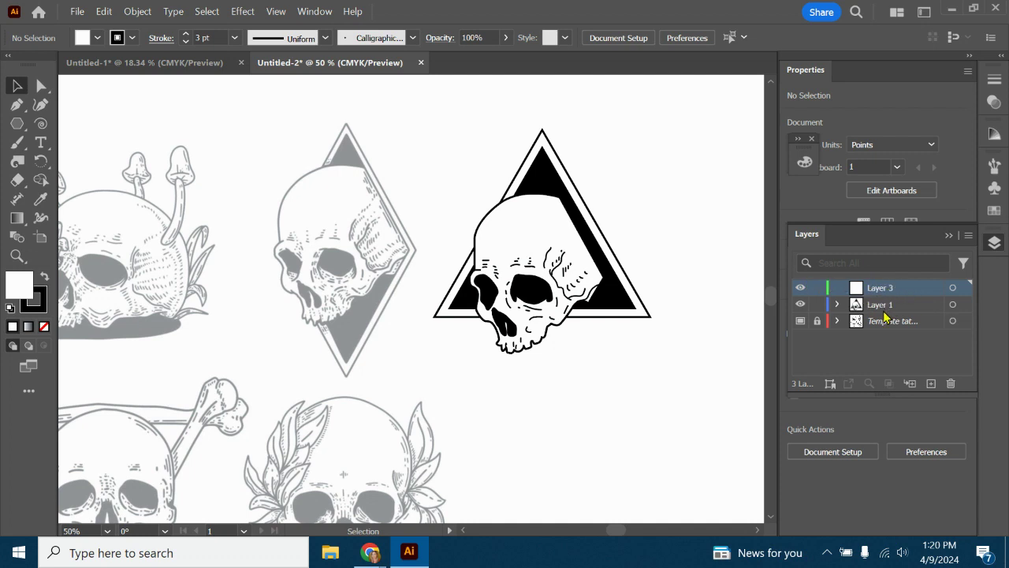
# Copy the black triangle and its outer outlined triangle from Layer 1 and paste them into the new layer.
pyautogui.click(614, 305)
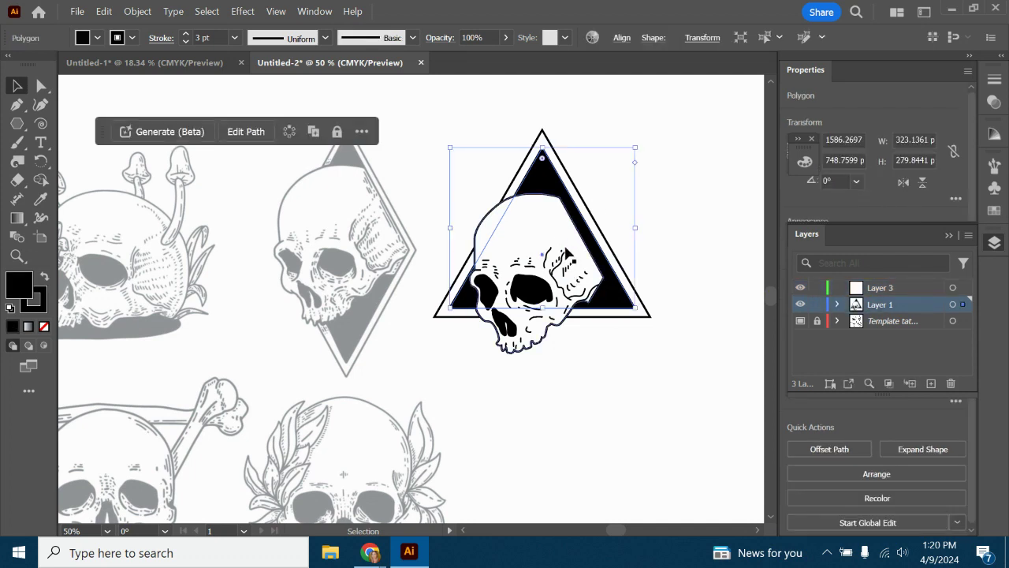
pyautogui.keyDown('shift'); pyautogui.click(648, 314); pyautogui.keyUp('shift')
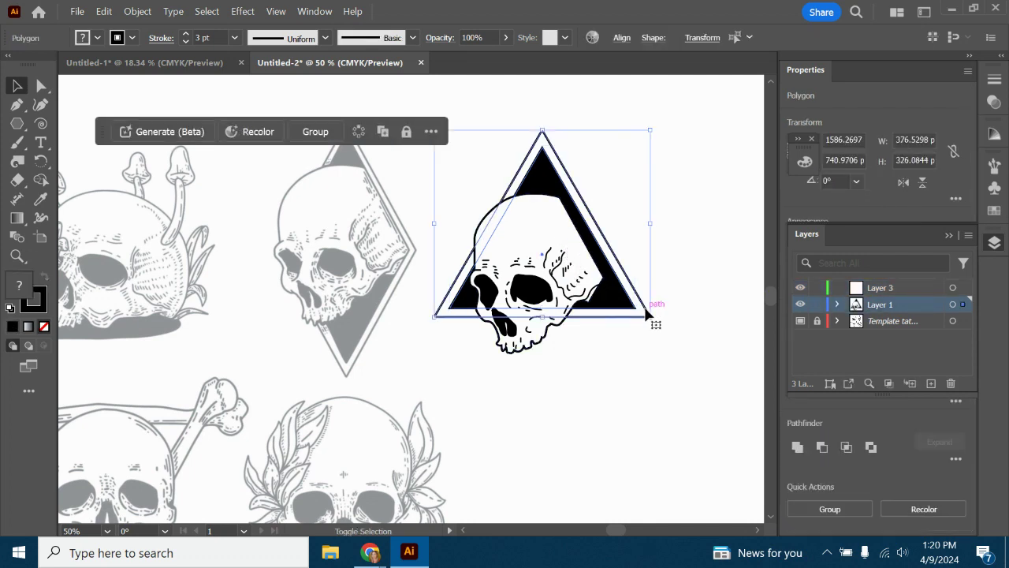
pyautogui.click(883, 287)
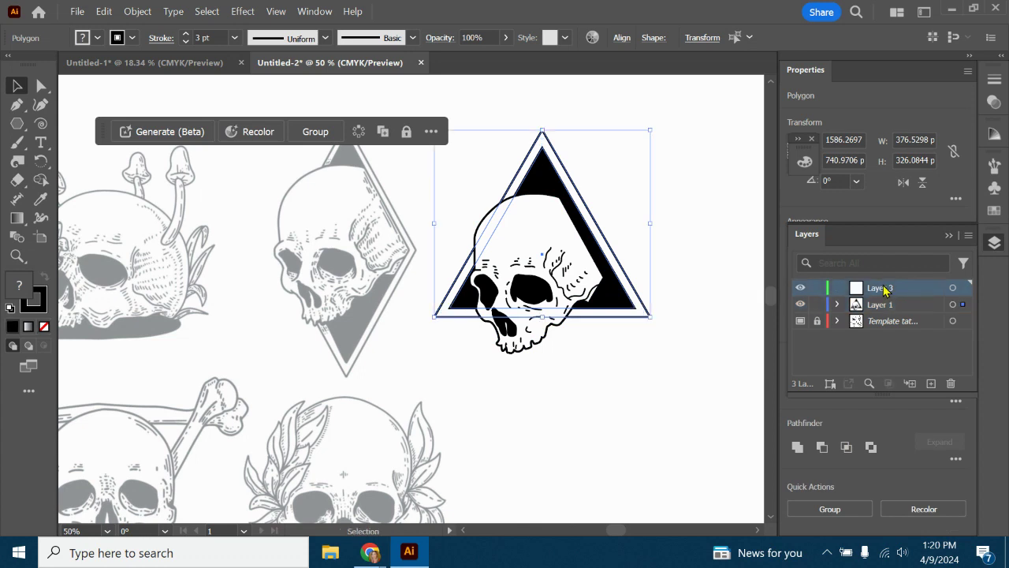
pyautogui.click(628, 403)
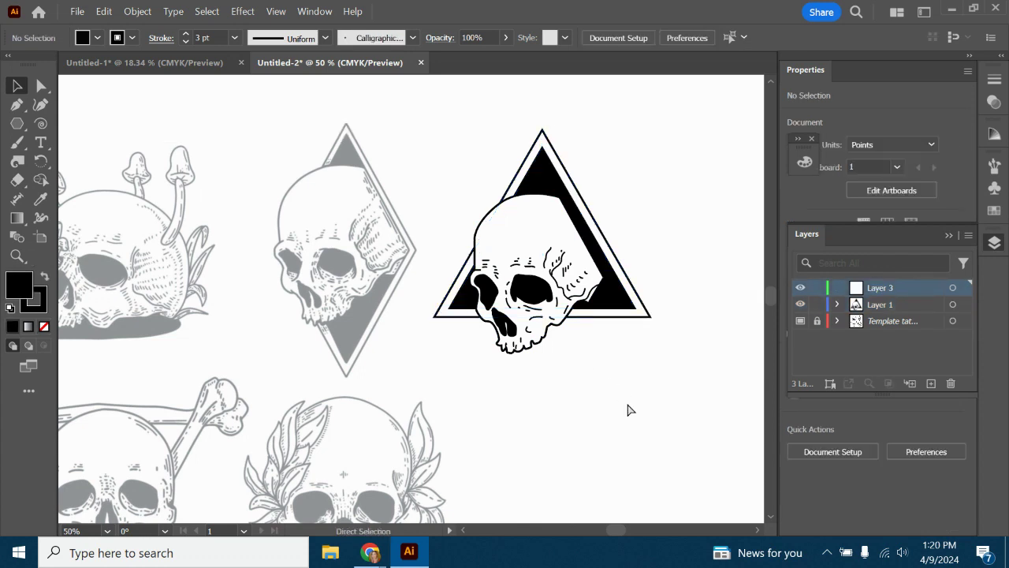
pyautogui.hotkey('ctrl', 'v')
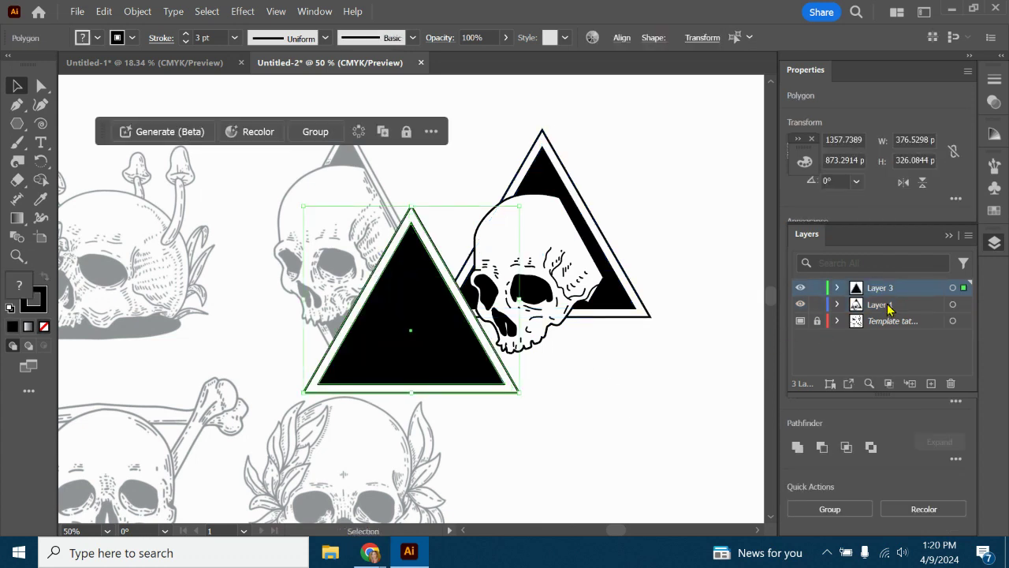
# Delete the original black triangle and outer outlined triangle around the skull from Layer 1.
pyautogui.click(890, 308)
pyautogui.click(562, 181)
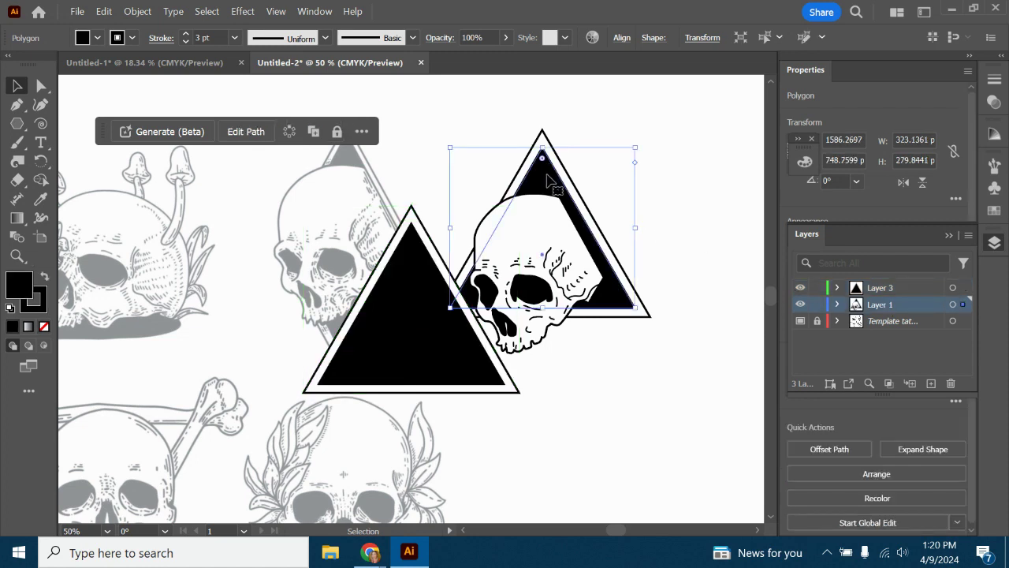
pyautogui.press('Delete')
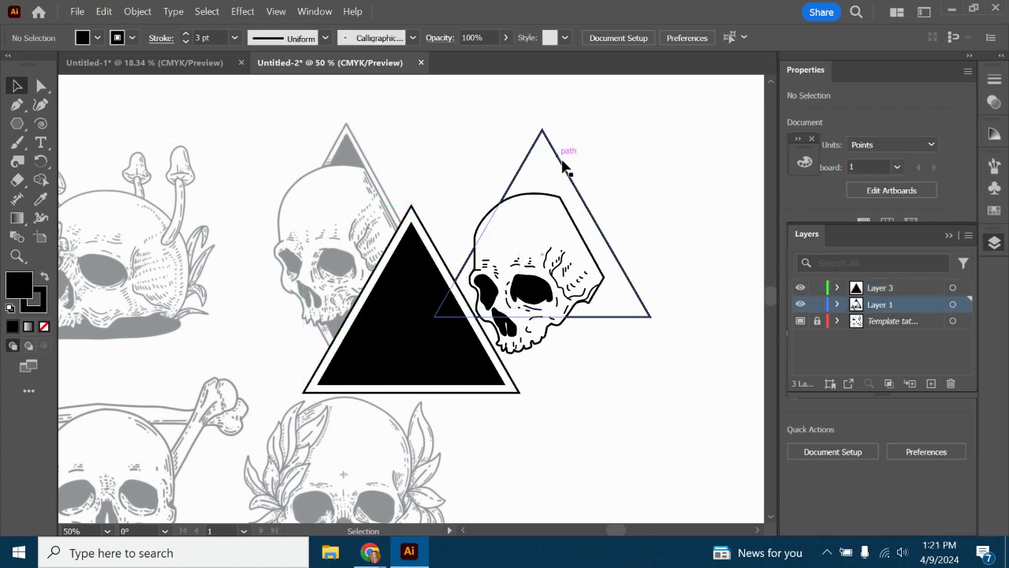
pyautogui.click(561, 158)
pyautogui.press('Delete')
# Try to move the pasted triangles toward the skull.
pyautogui.moveTo(499, 427); pyautogui.dragTo(303, 236)
pyautogui.moveTo(418, 351); pyautogui.dragTo(481, 339)
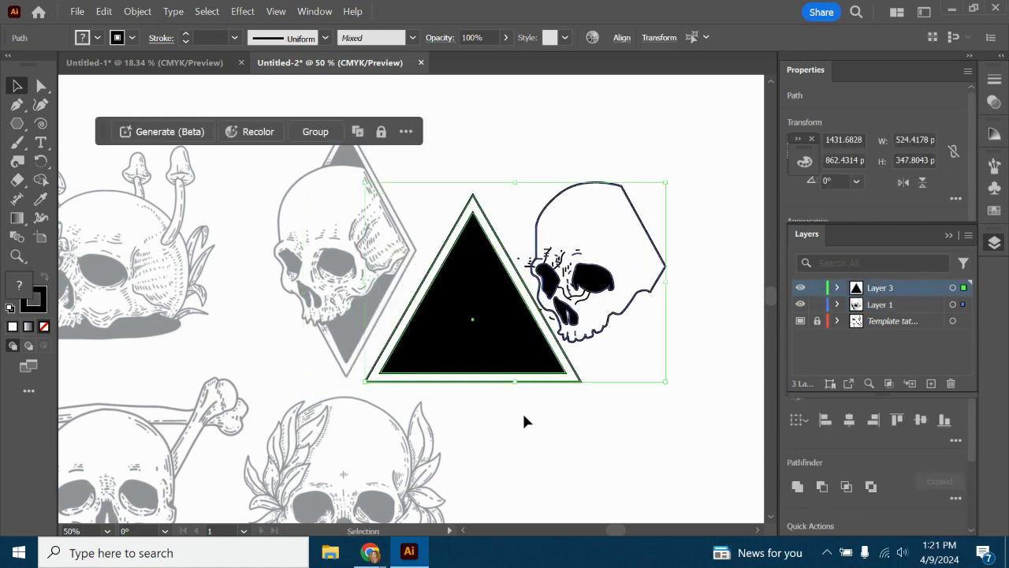
pyautogui.click(565, 492)
pyautogui.hotkey('ctrl', 'z')
pyautogui.hotkey('ctrl', 'z')
pyautogui.click(500, 430)
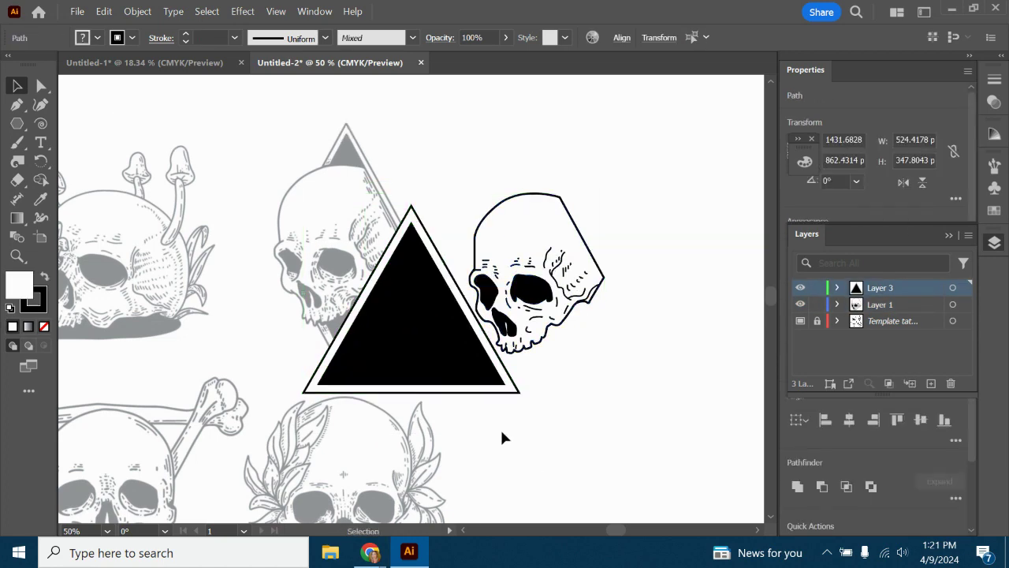
# Move both pasted triangles over to the skull and place their layer below Layer 1 as a backdrop.
pyautogui.click(455, 384)
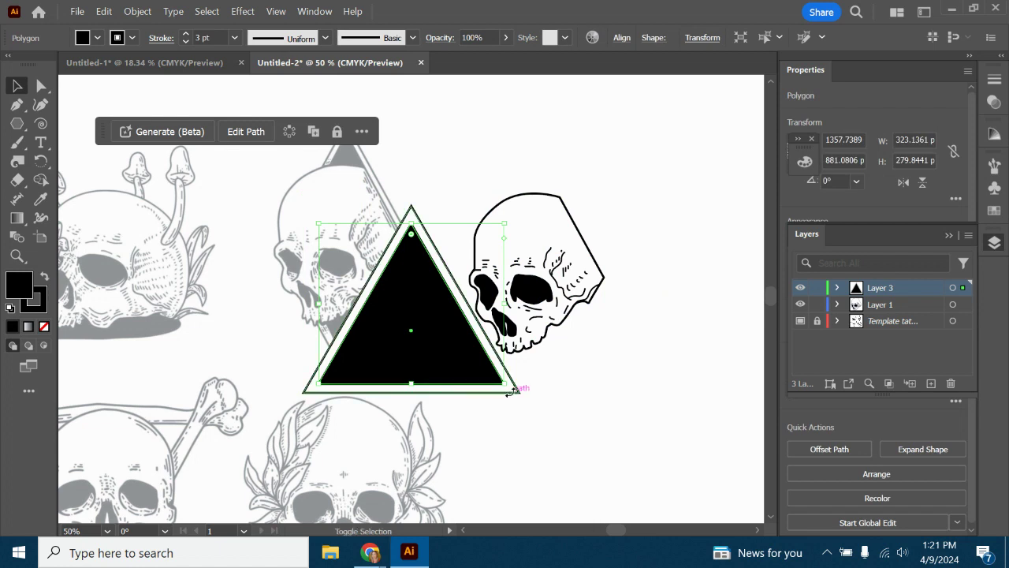
pyautogui.keyDown('shift'); pyautogui.click(414, 206); pyautogui.keyUp('shift')
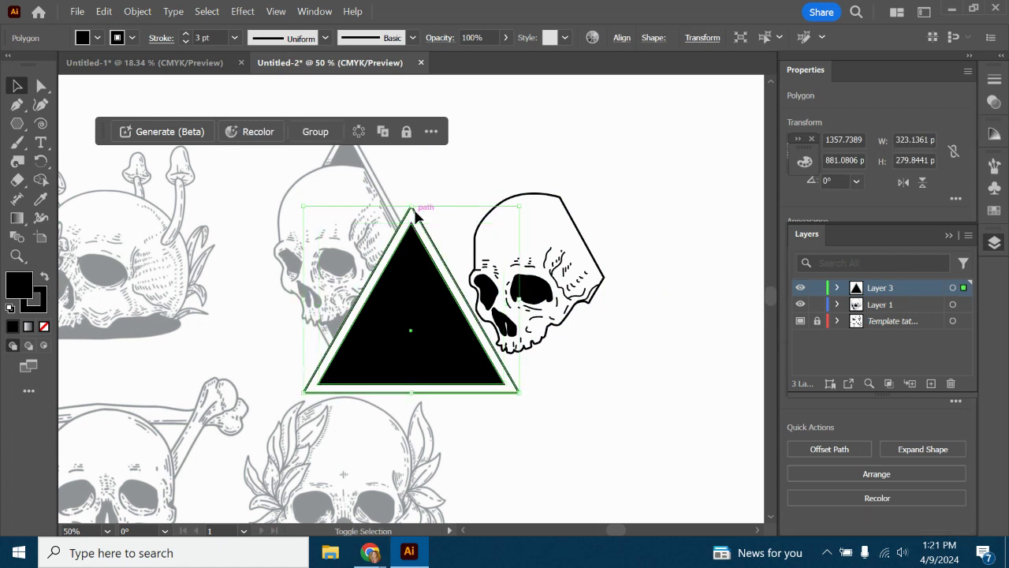
pyautogui.moveTo(439, 307); pyautogui.dragTo(578, 252)
pyautogui.moveTo(886, 287); pyautogui.dragTo(889, 318)
pyautogui.moveTo(626, 331)
pyautogui.mouseDown()
pyautogui.moveTo(608, 325)
pyautogui.moveTo(643, 283)
pyautogui.moveTo(701, 303)
pyautogui.moveTo(588, 302)
pyautogui.moveTo(616, 310)
pyautogui.moveTo(601, 304)
pyautogui.moveTo(612, 321)
pyautogui.mouseUp()
pyautogui.click(647, 413)
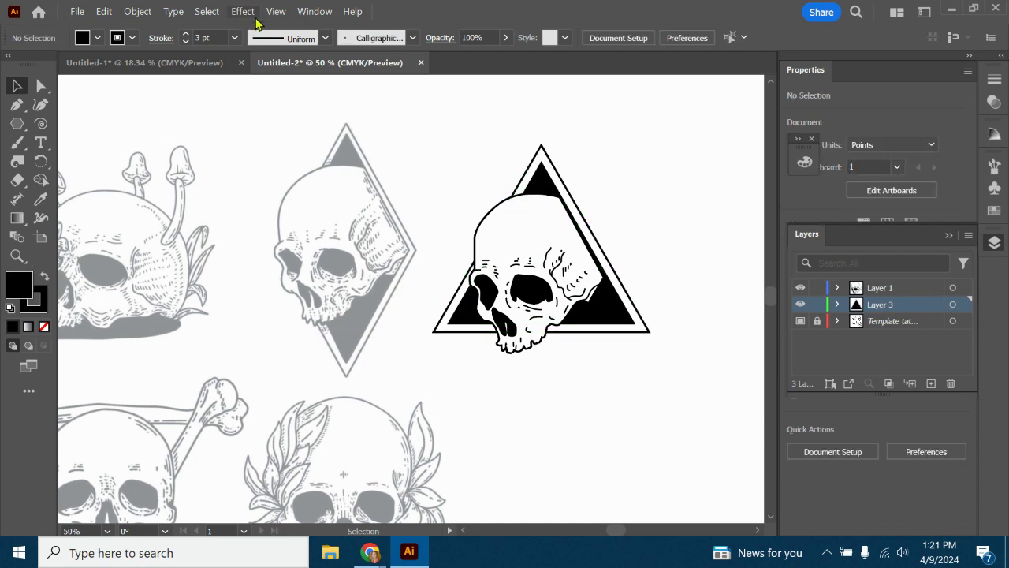
# Lock the triangle layer and select all of the skull artwork on Layer 1.
pyautogui.click(275, 12)
pyautogui.click(622, 272)
pyautogui.click(876, 288)
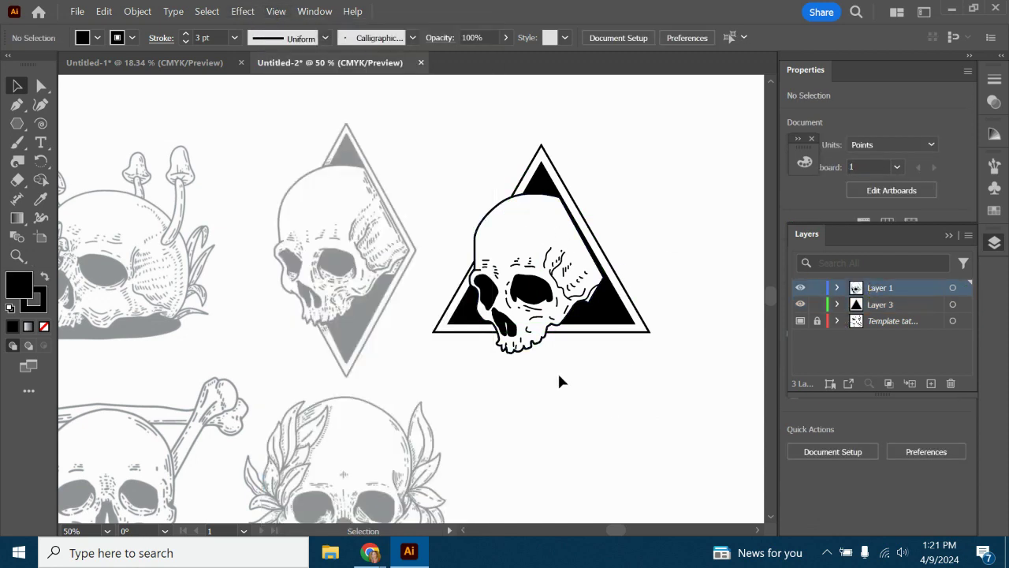
pyautogui.click(516, 234)
pyautogui.click(585, 372)
pyautogui.click(471, 183)
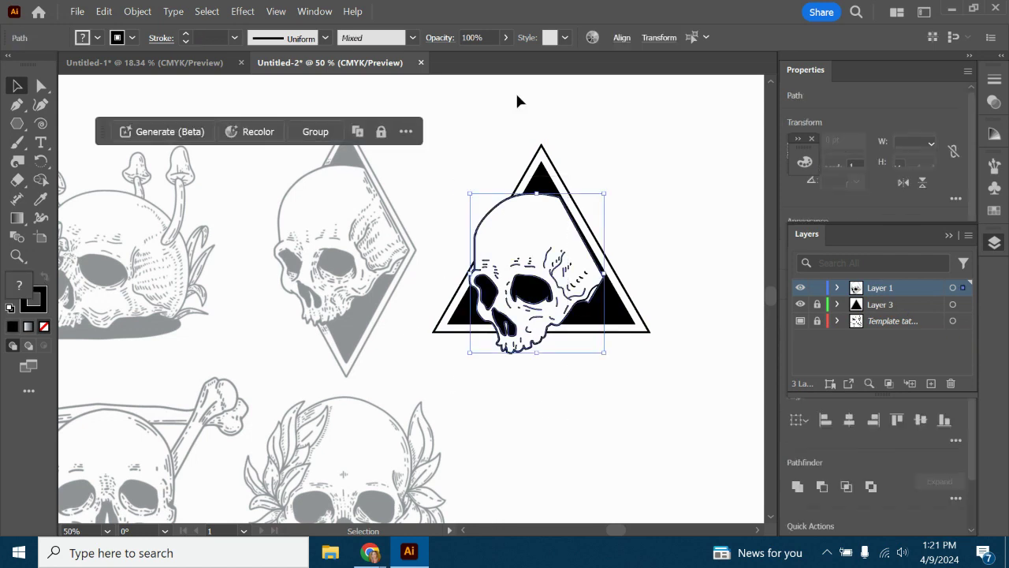
# Try small position and size adjustments to the selected skull artwork over the triangle frame.
pyautogui.moveTo(511, 223)
pyautogui.mouseDown()
pyautogui.moveTo(578, 207)
pyautogui.moveTo(496, 229)
pyautogui.moveTo(520, 224)
pyautogui.moveTo(514, 237)
pyautogui.mouseUp()
pyautogui.moveTo(576, 270); pyautogui.dragTo(577, 271)
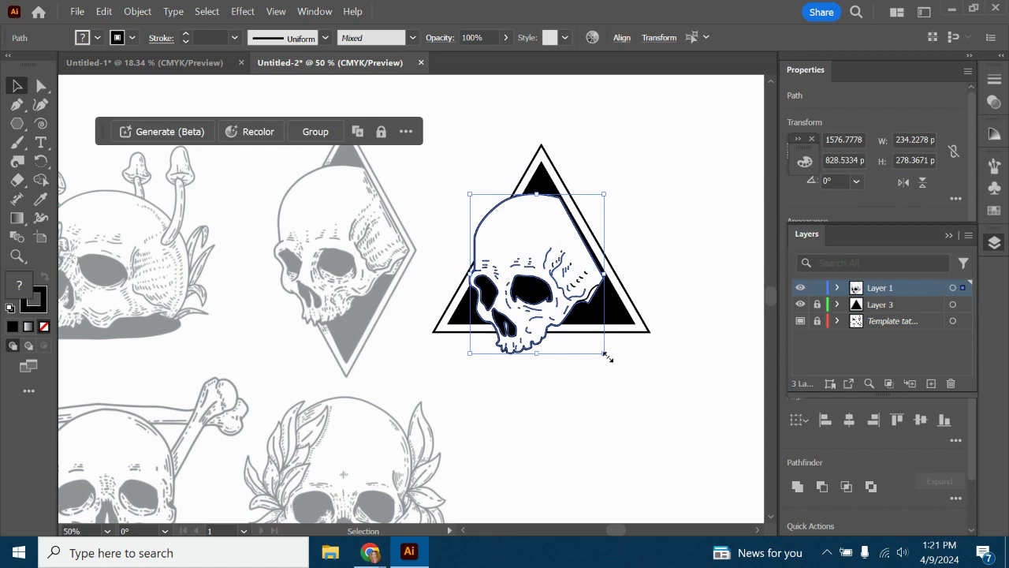
pyautogui.moveTo(606, 357)
pyautogui.mouseDown()
pyautogui.moveTo(687, 465)
pyautogui.moveTo(590, 331)
pyautogui.moveTo(601, 369)
pyautogui.mouseUp()
pyautogui.click(584, 281)
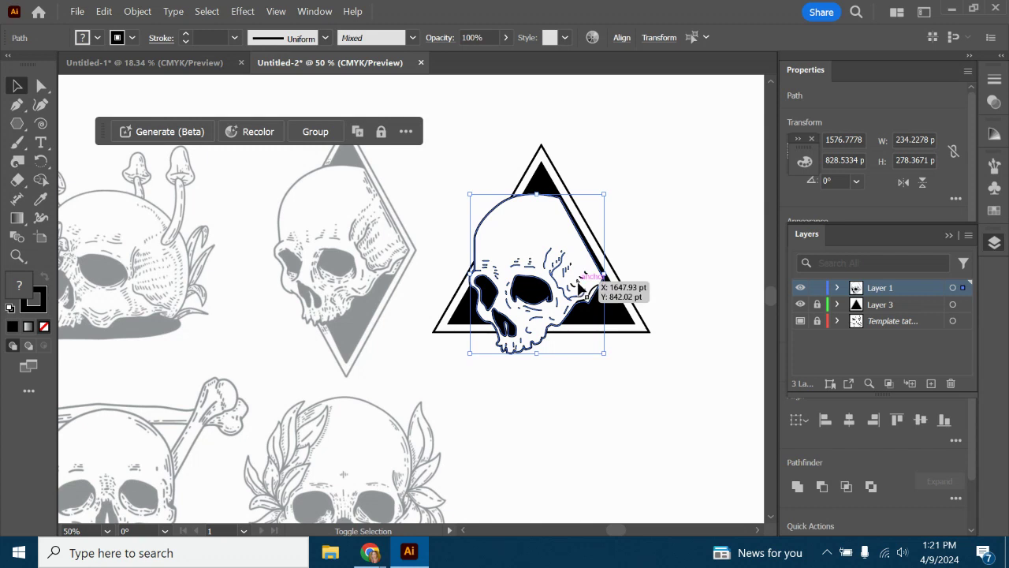
pyautogui.click(650, 403)
pyautogui.press('a')
pyautogui.hotkey('ctrl', 'a')
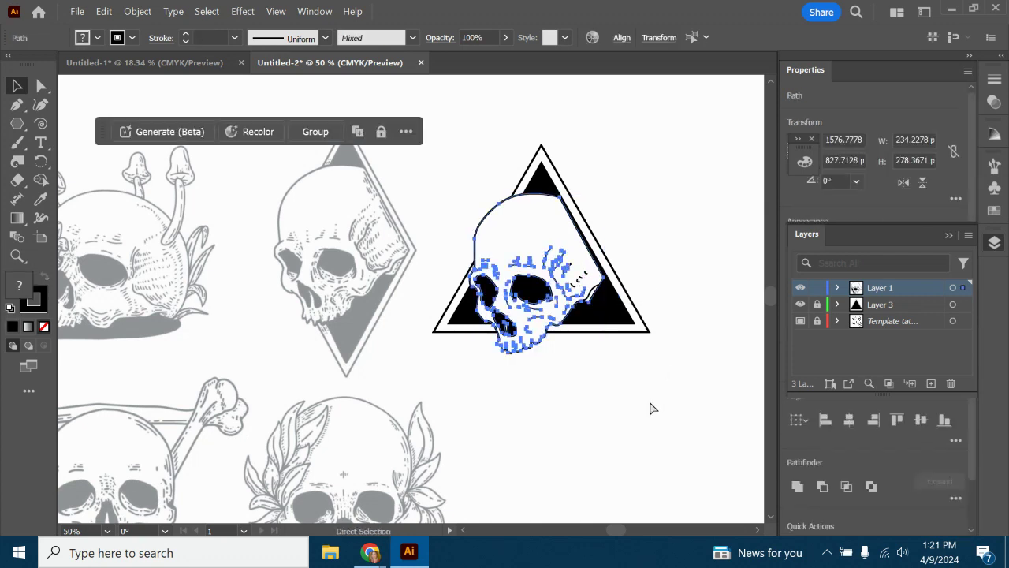
# Unlock the triangle layer and shift both triangles together to about X 1600 pt, Y 778 pt behind the skull.
pyautogui.hotkey('ctrl', '2')
pyautogui.hotkey('ctrl', 'alt', '2')
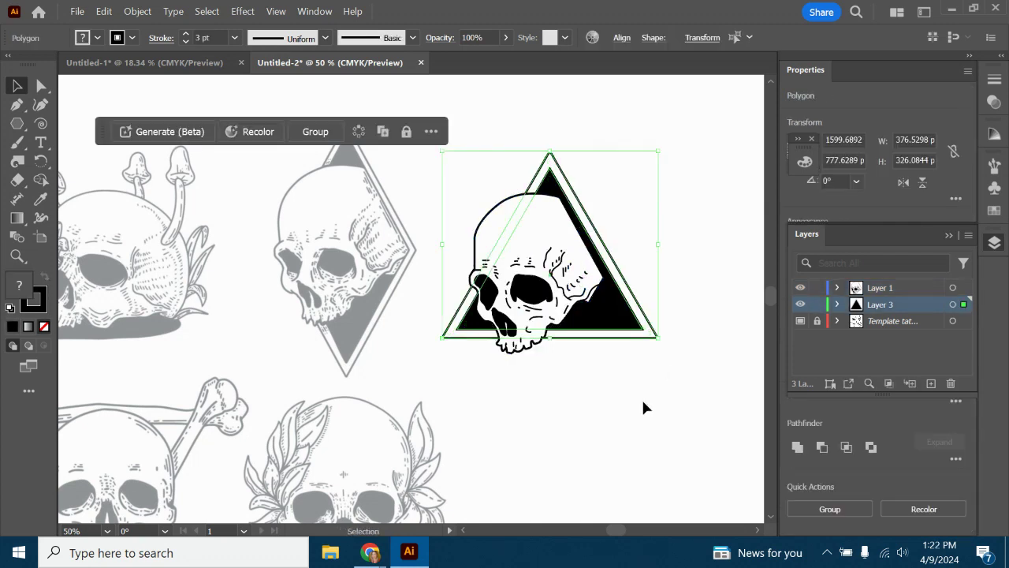
pyautogui.click(641, 401)
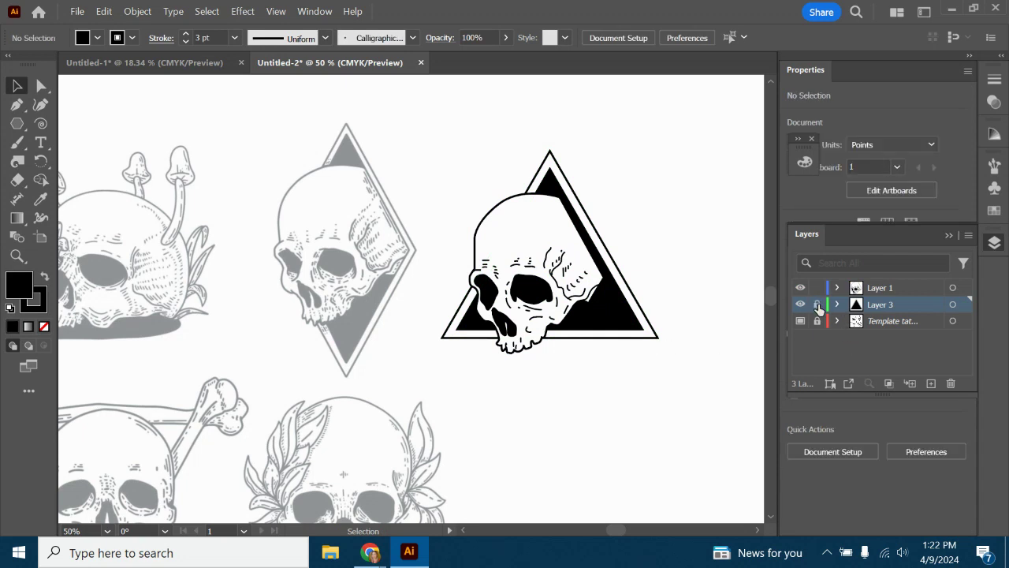
# Lock the triangle layer again and move the whole skull to about X 1597 pt, Y 844 pt within the frame.
pyautogui.moveTo(601, 390); pyautogui.dragTo(422, 185)
pyautogui.moveTo(524, 293)
pyautogui.mouseDown()
pyautogui.moveTo(543, 316)
pyautogui.moveTo(527, 273)
pyautogui.mouseUp()
pyautogui.click(621, 433)
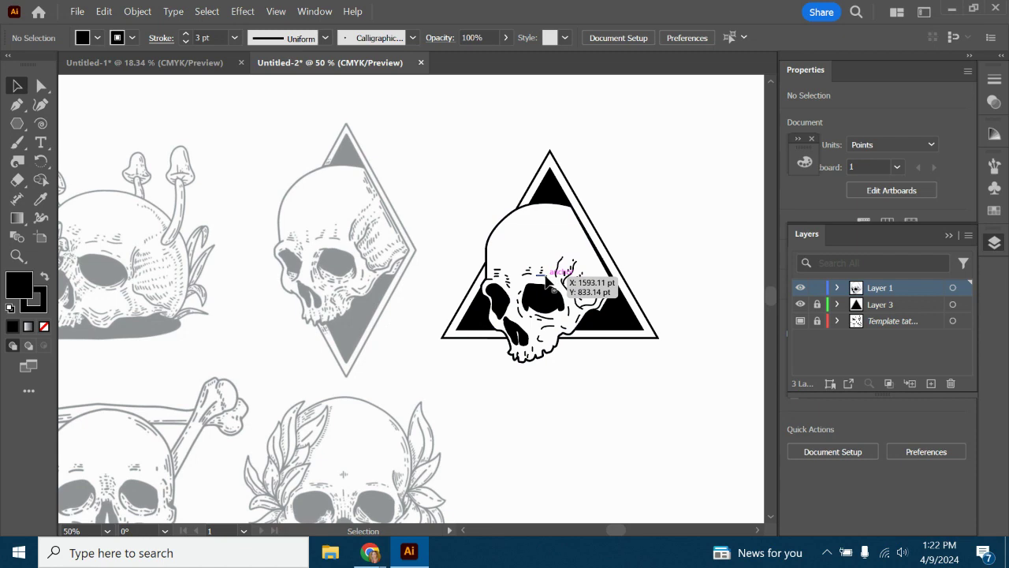
pyautogui.click(76, 13)
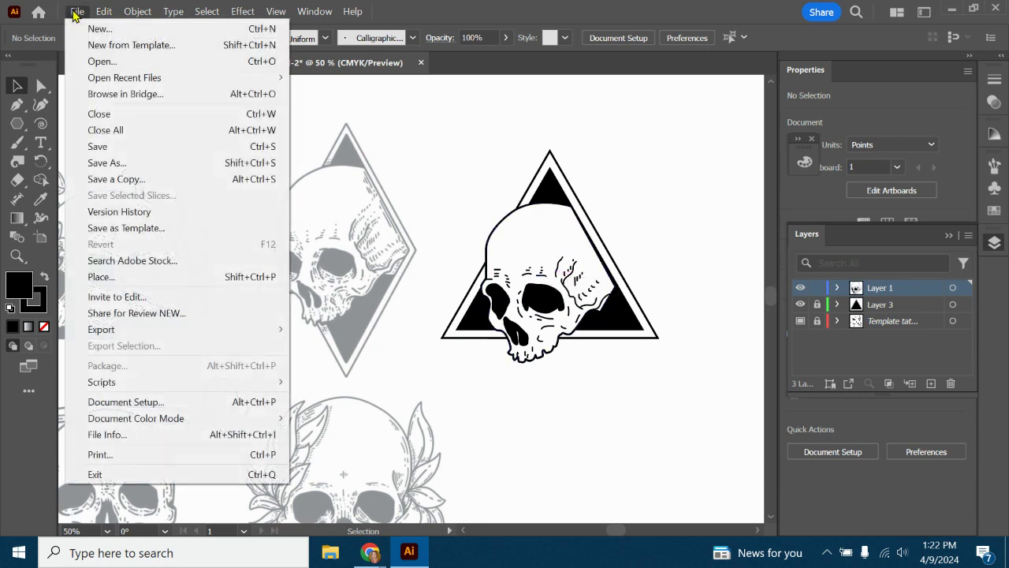
pyautogui.moveTo(106, 337)
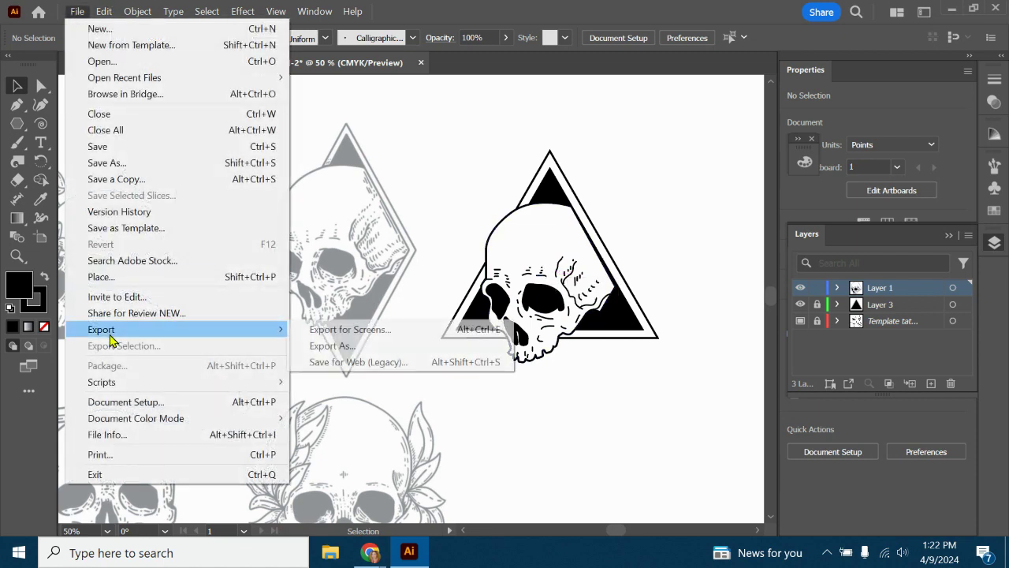
pyautogui.click(339, 348)
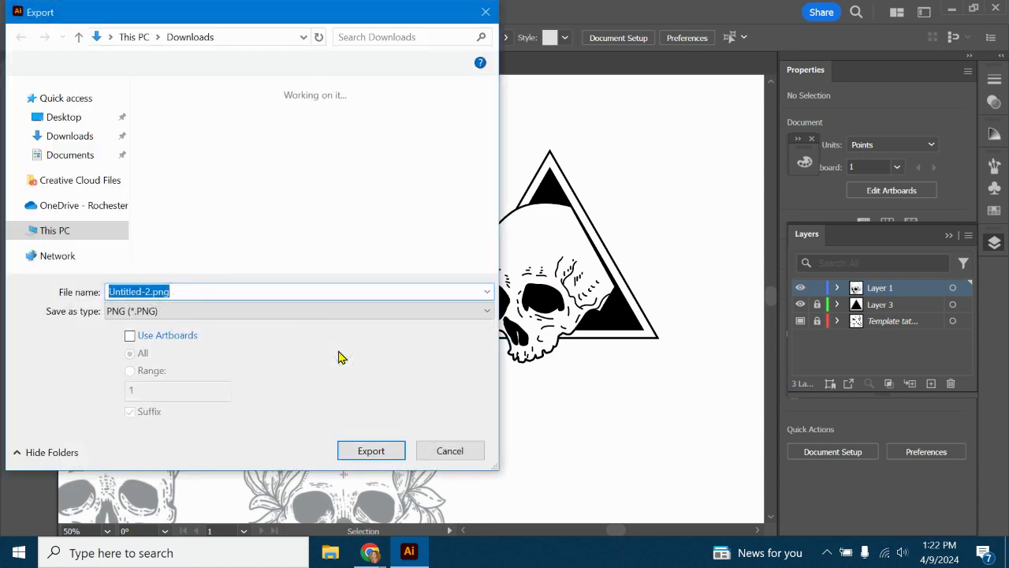
pyautogui.write('t')
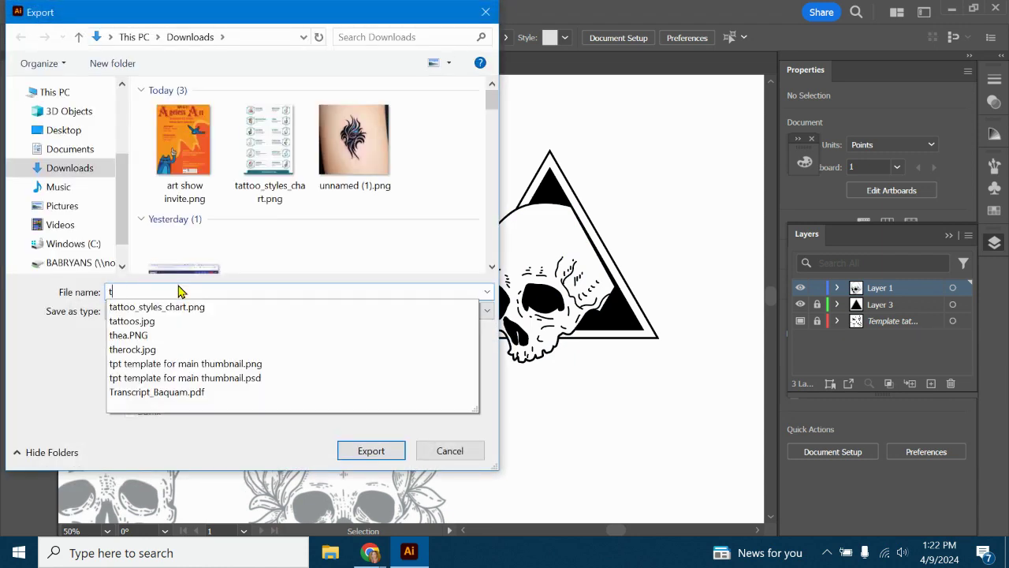
pyautogui.write('attoordesign')
pyautogui.press('Return')
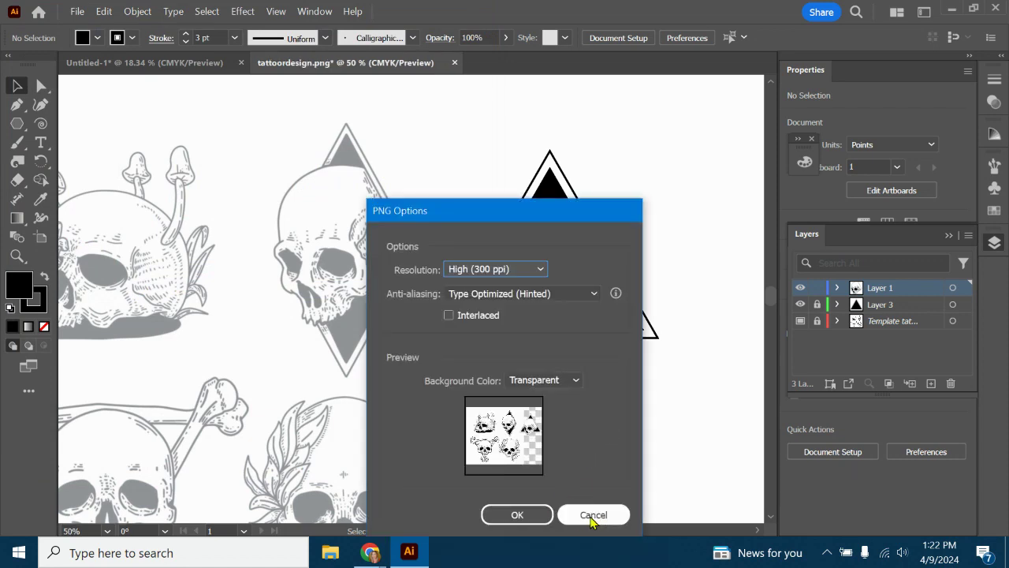
pyautogui.click(593, 515)
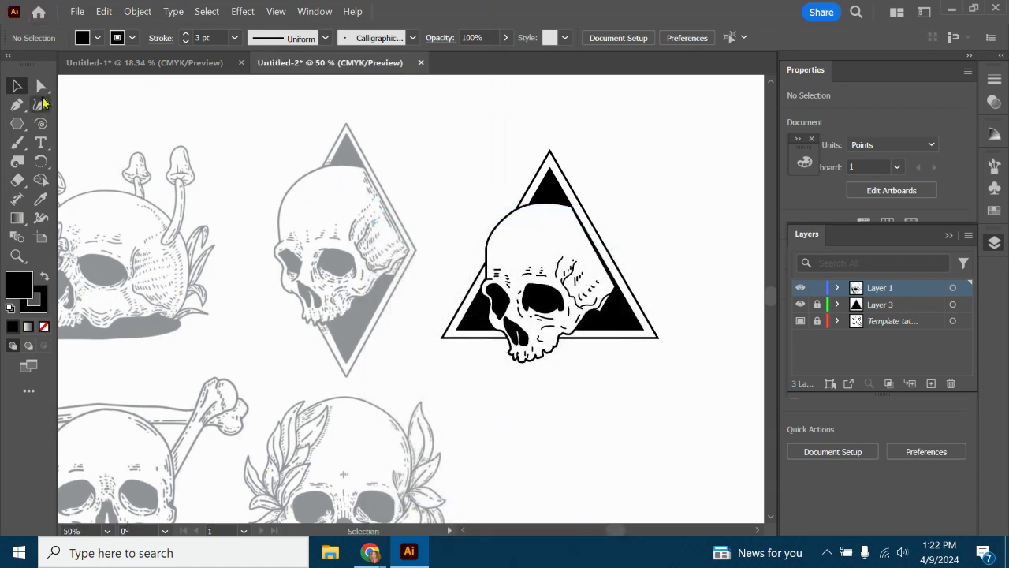
# Unlock the triangle layer and select all of the skull and triangle artwork together.
pyautogui.moveTo(692, 403); pyautogui.dragTo(422, 101)
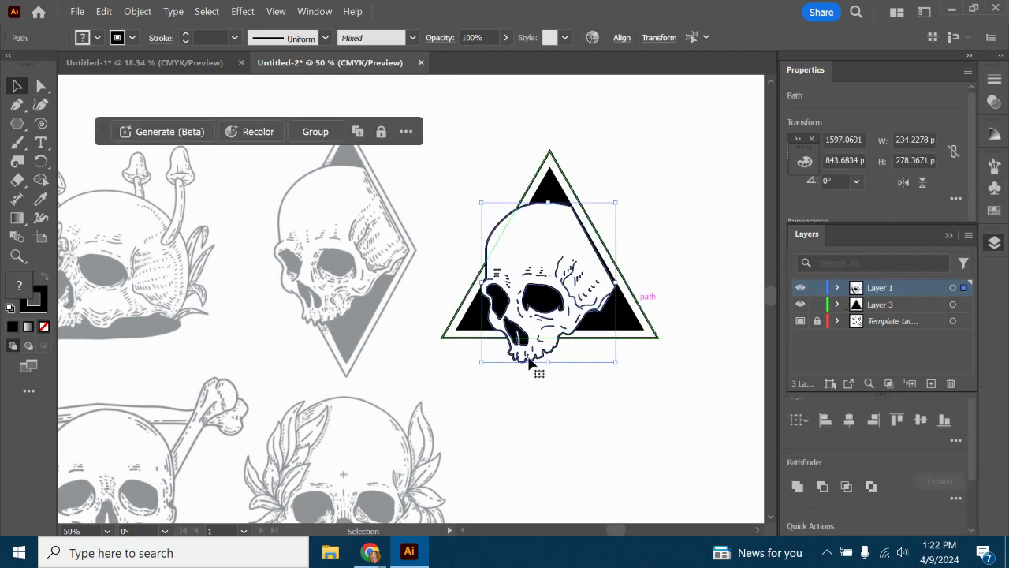
pyautogui.click(670, 447)
pyautogui.hotkey('ctrl', 'a')
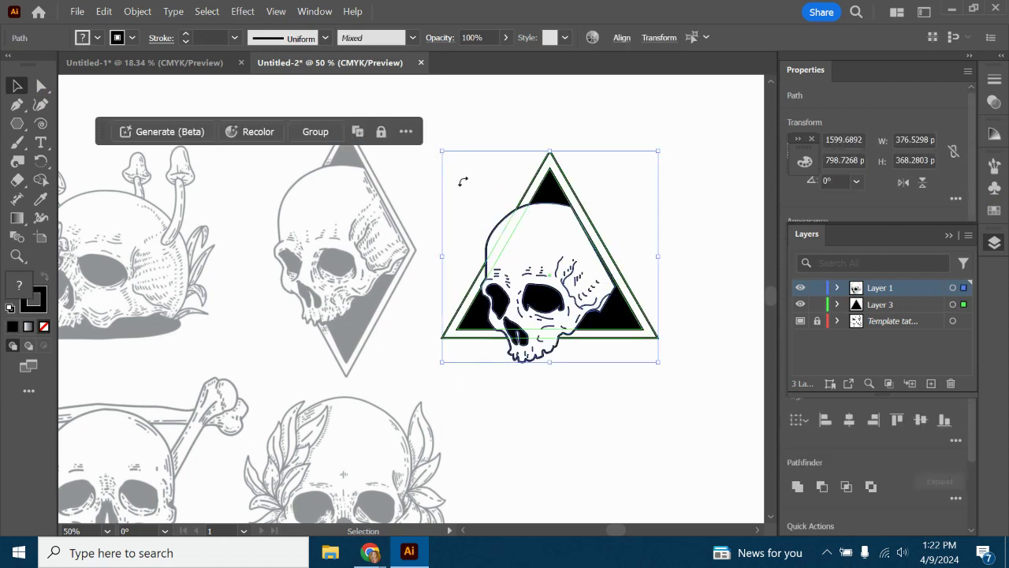
# Export the selected artwork as a PNG asset at 1x scale into the Downloads folder.
pyautogui.click(77, 11)
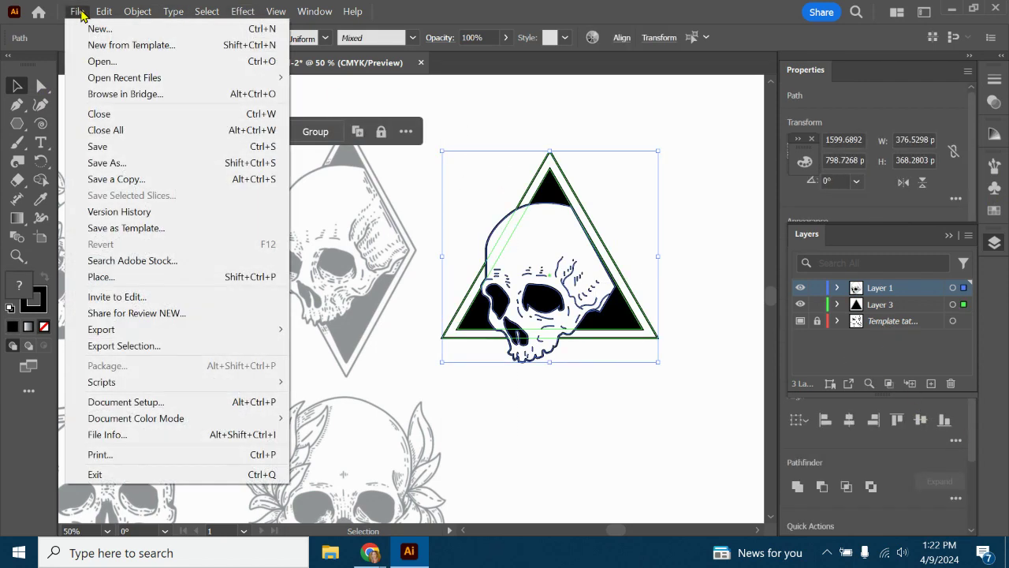
pyautogui.click(123, 345)
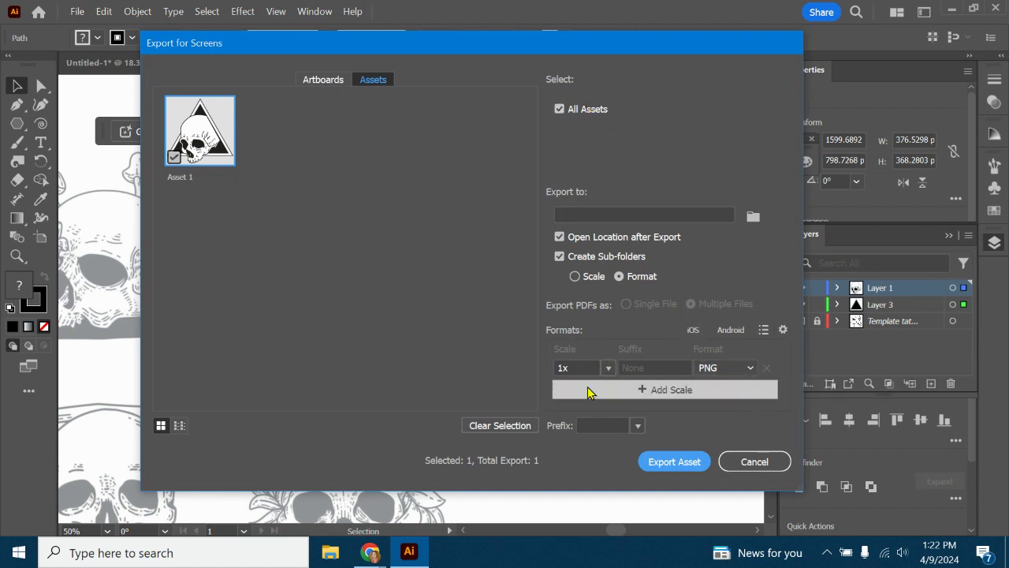
pyautogui.click(757, 216)
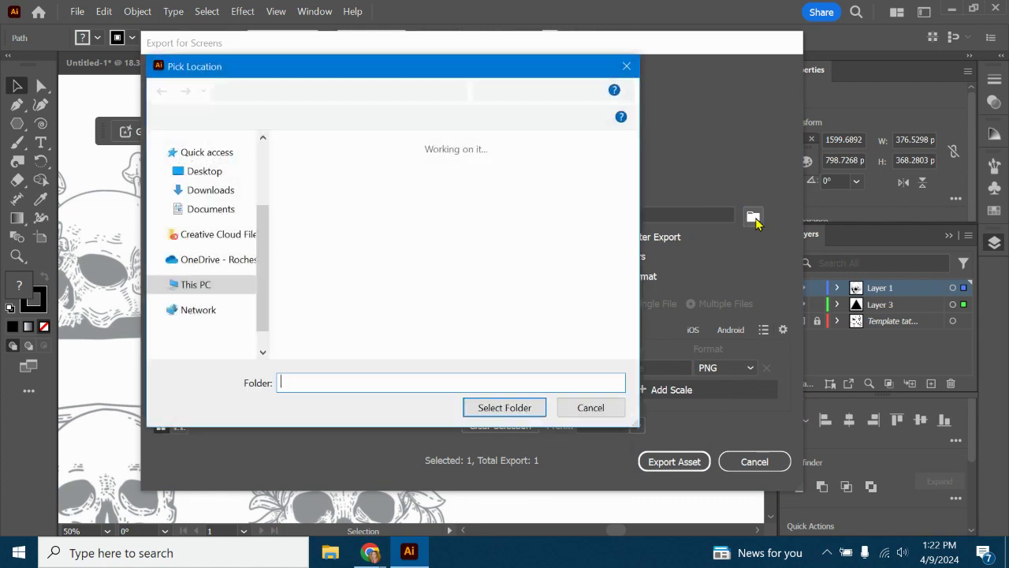
pyautogui.click(213, 246)
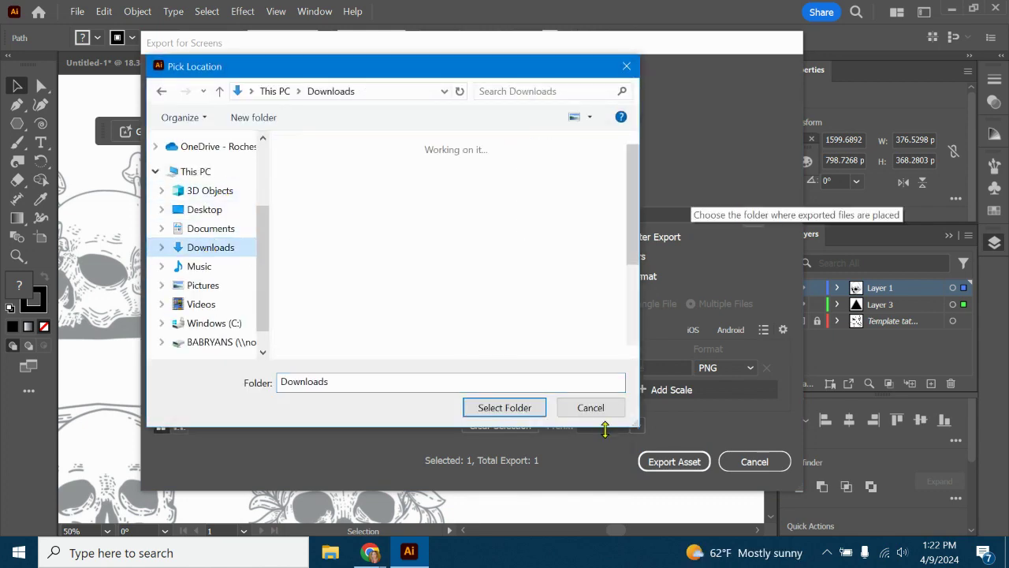
pyautogui.click(530, 408)
pyautogui.click(692, 468)
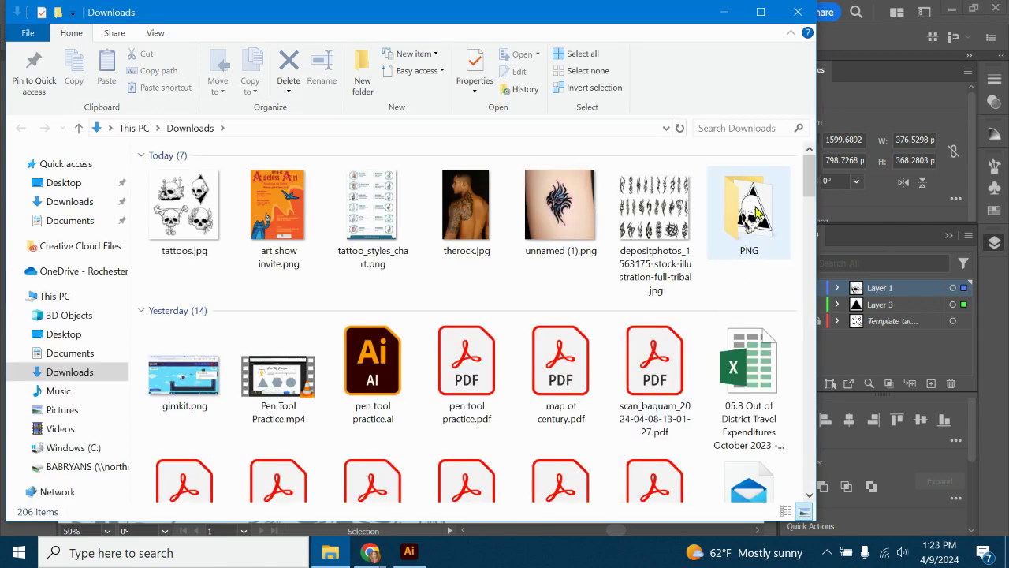
# Open Asset 1.png from the exported PNG folder, inspect the skull and triangle artwork up close, and close the image.
pyautogui.doubleClick(750, 254)
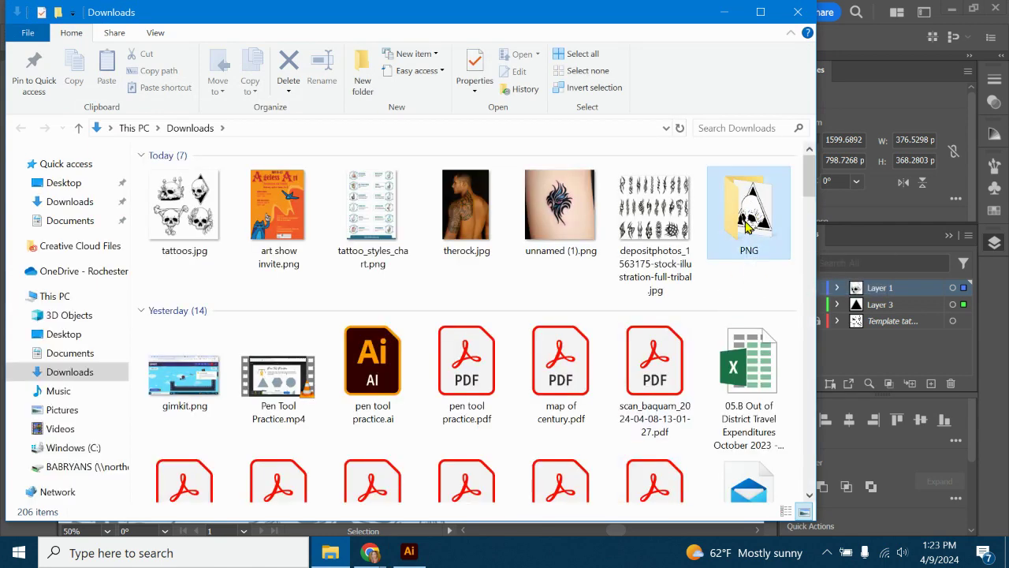
pyautogui.click(177, 207)
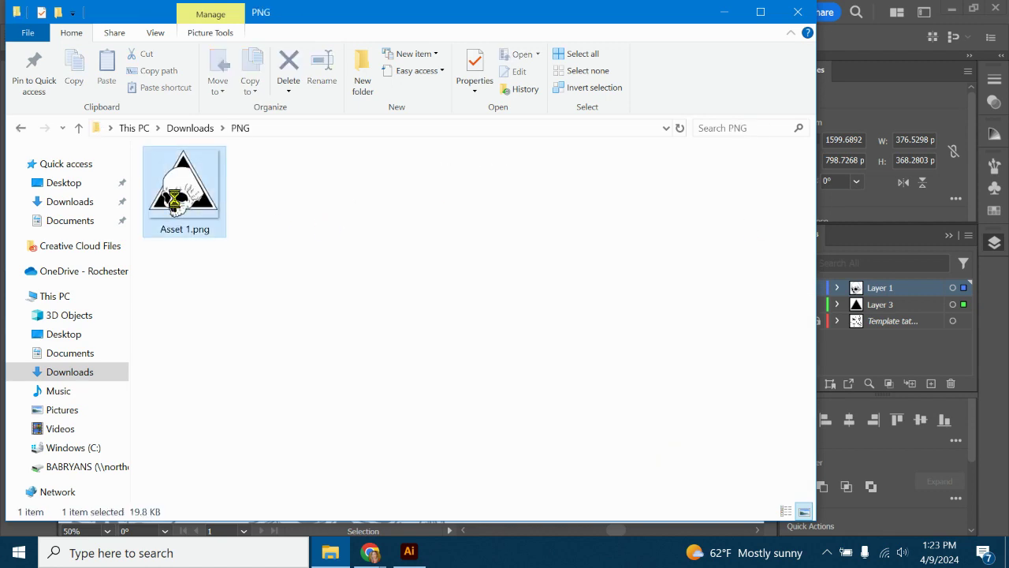
pyautogui.doubleClick(179, 206)
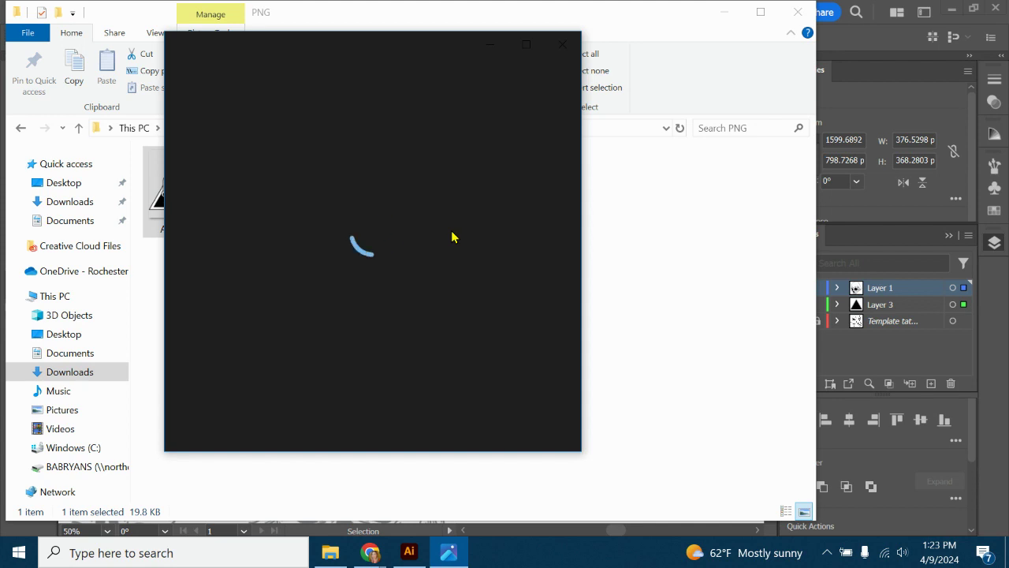
pyautogui.scroll(5, 378, 252)
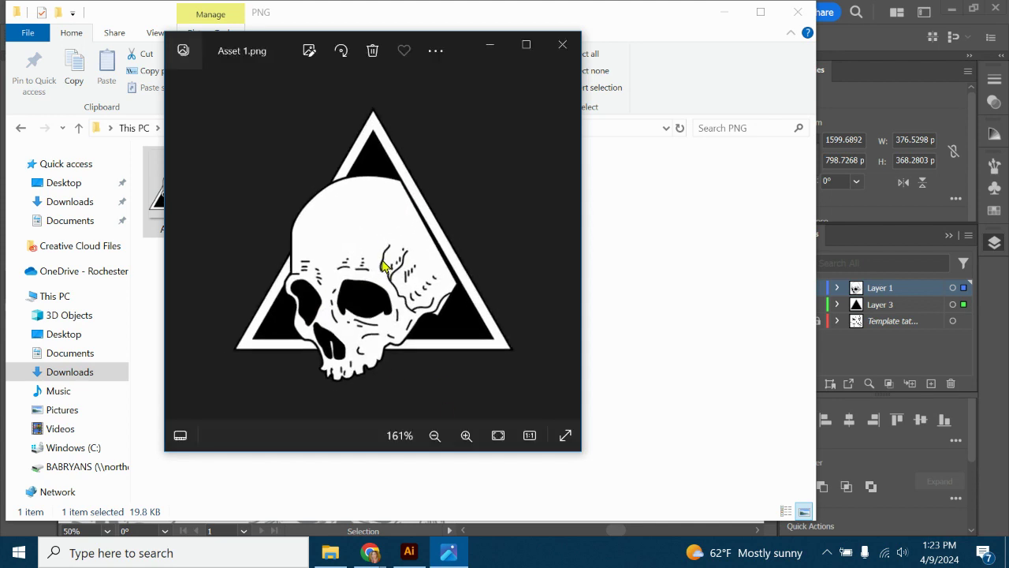
pyautogui.moveTo(415, 227); pyautogui.dragTo(454, 181)
pyautogui.scroll(-4, 434, 254)
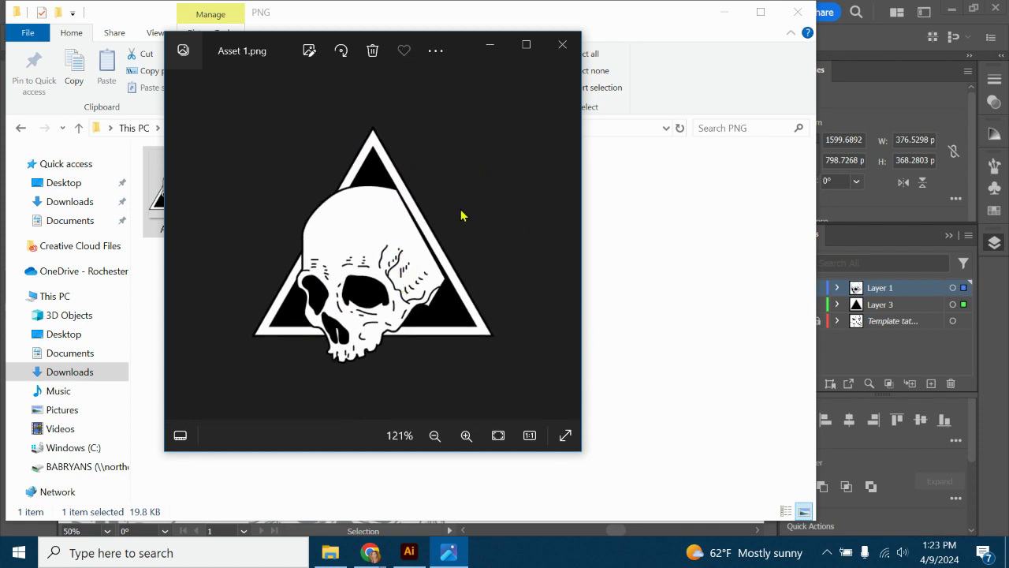
pyautogui.click(562, 47)
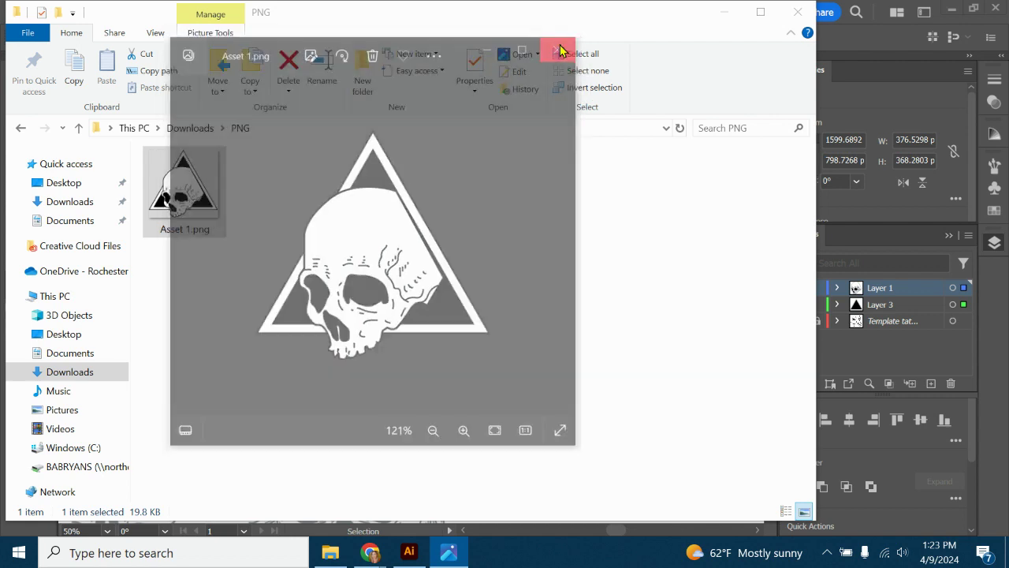
# Reopen the exported Asset 1.png for viewing and switch to the Chrome window with the polygon-to-triangle search.
pyautogui.click(367, 554)
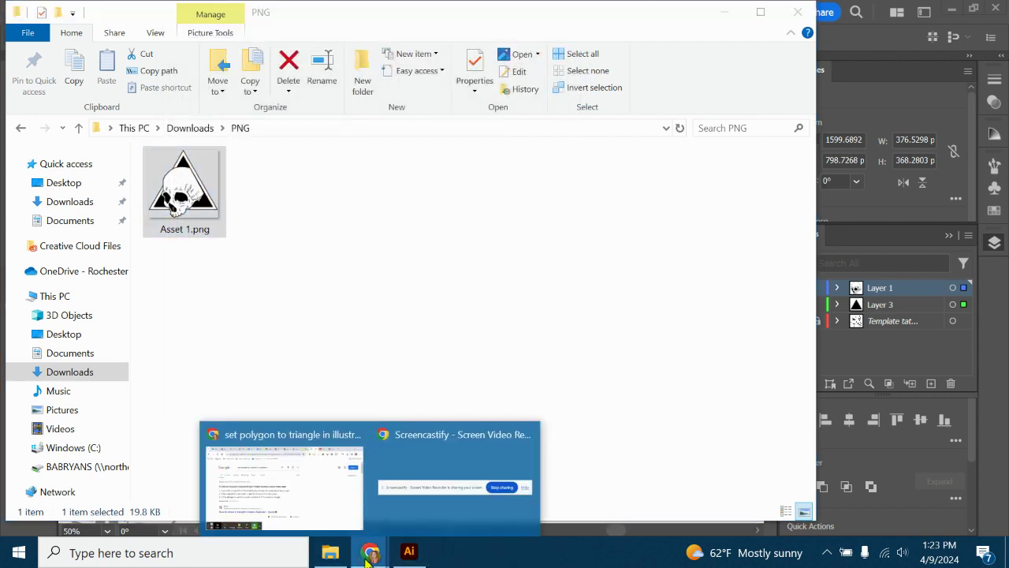
pyautogui.click(623, 257)
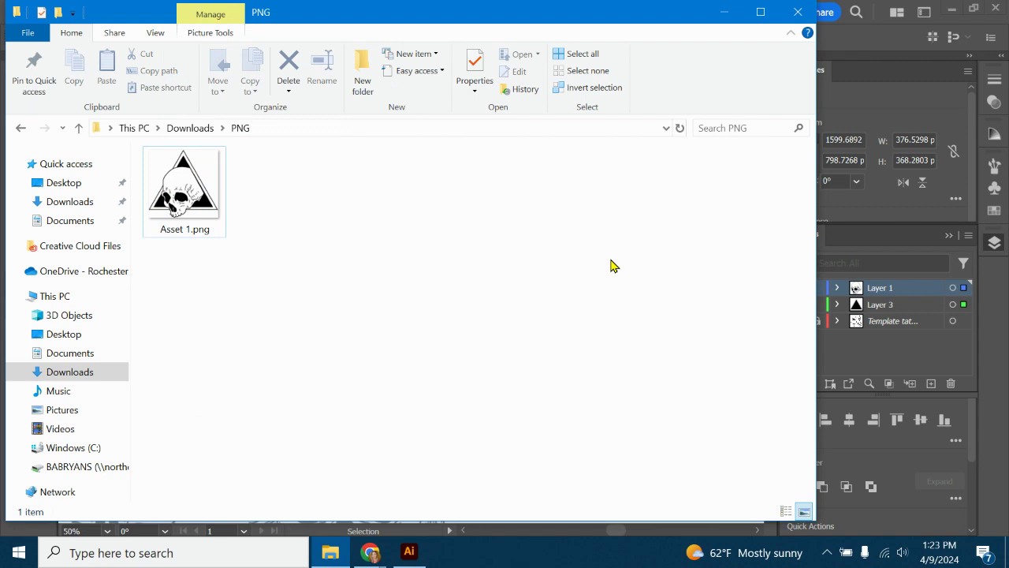
pyautogui.doubleClick(222, 197)
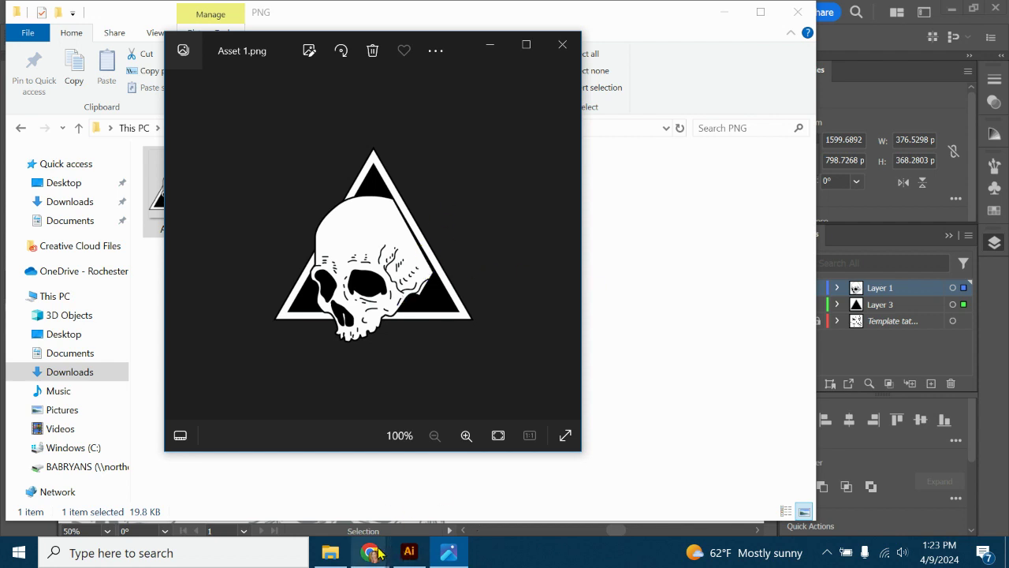
pyautogui.moveTo(377, 553)
pyautogui.click(327, 511)
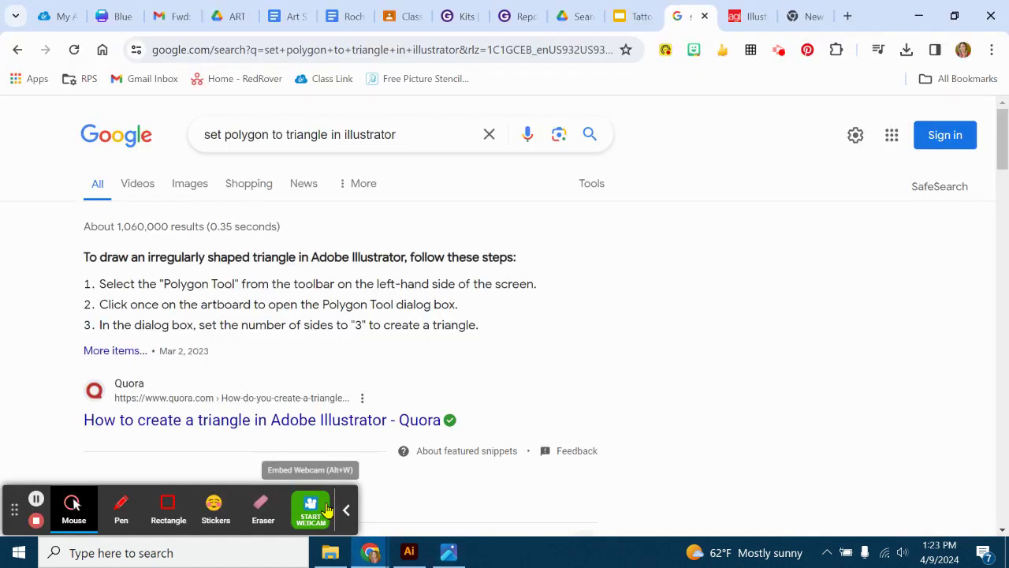